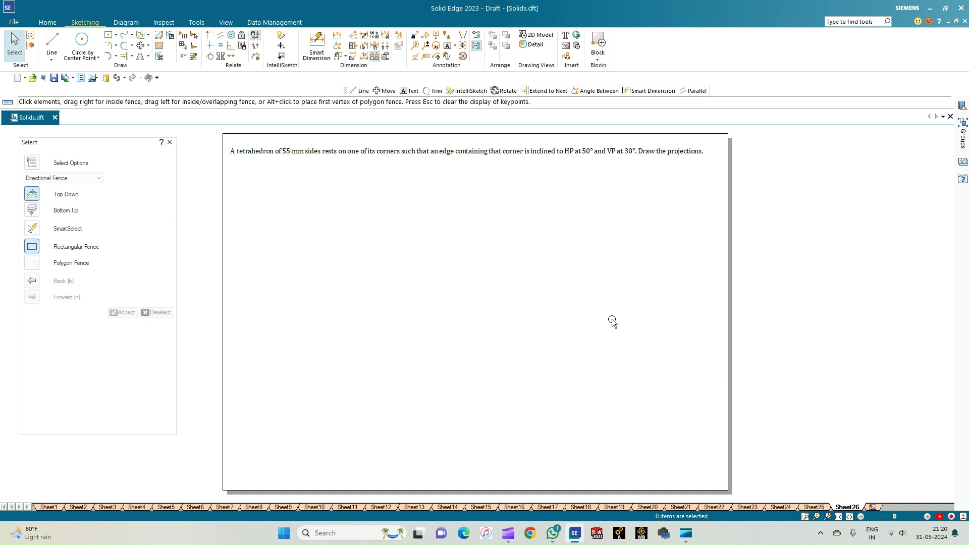
- Draw a horizontal reference line about 268 mm long across the sheet with a 0.18 mm line width
left_click(55, 48)
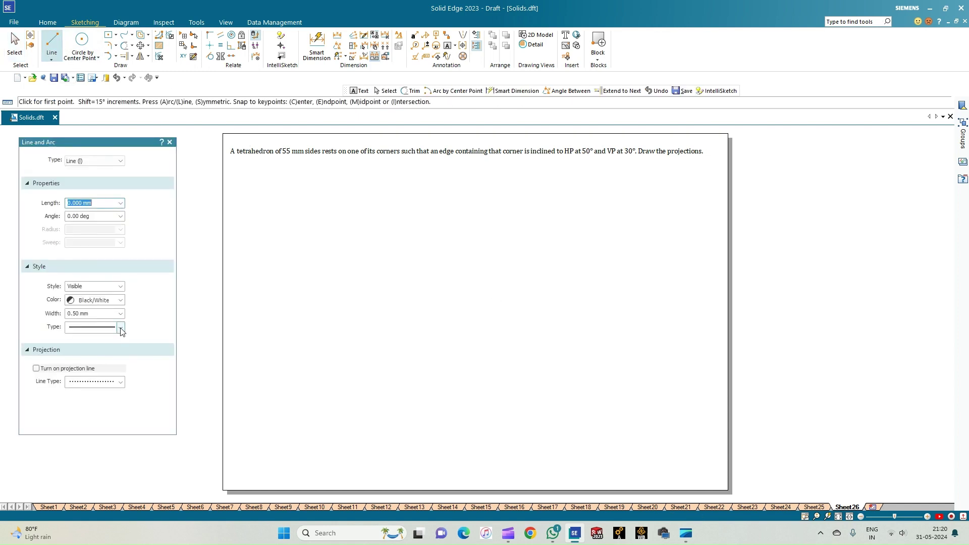
left_click(120, 313)
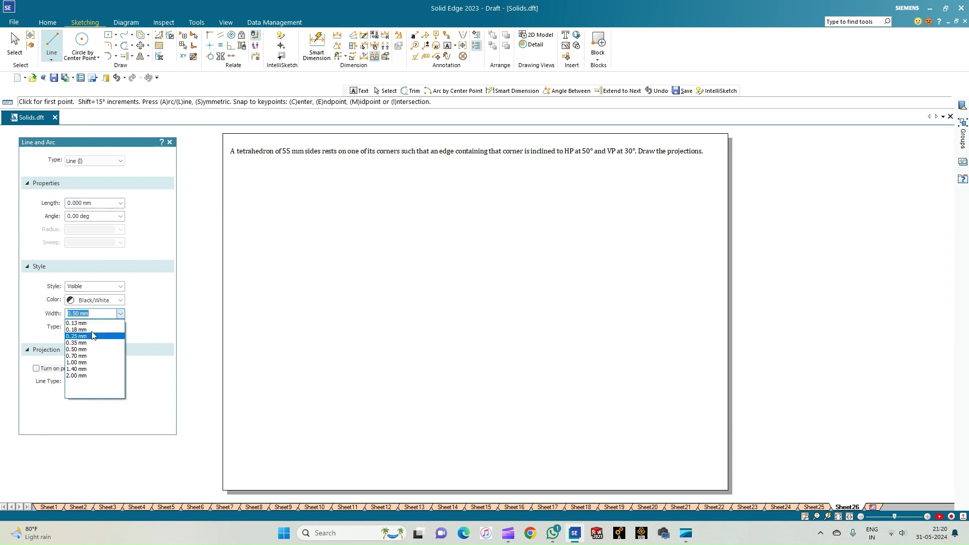
left_click(91, 330)
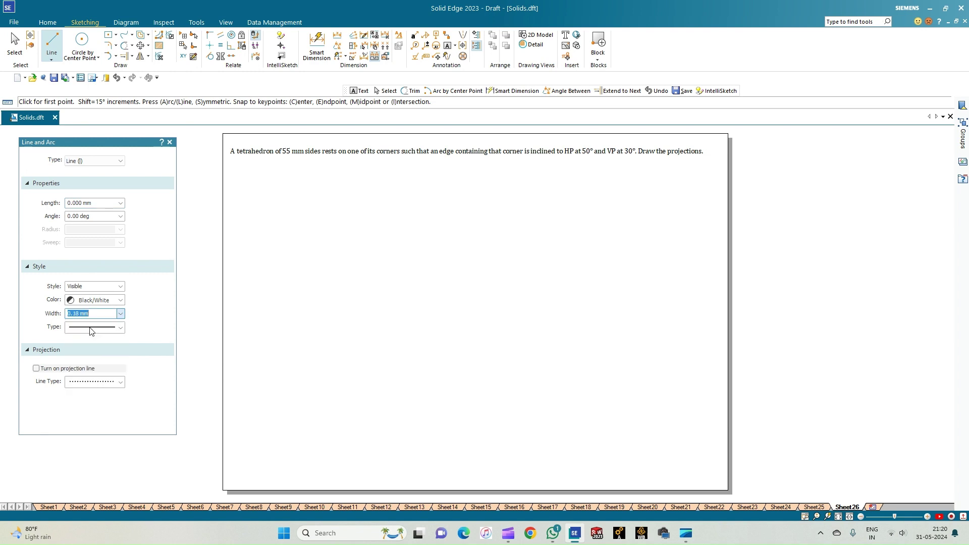
left_click(253, 350)
left_click(708, 350)
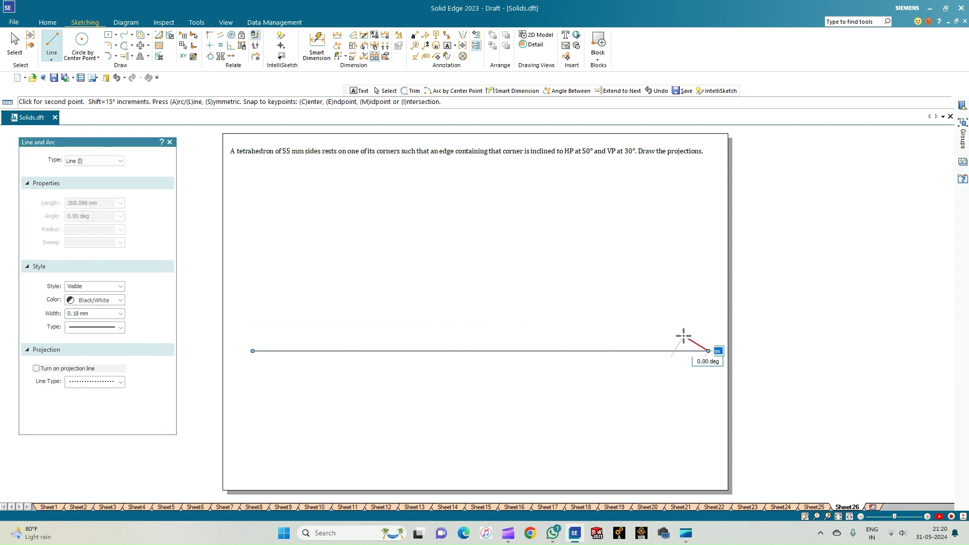
- Label the reference line's ends X and Y, and add VP above and HP below it near the Y end
left_click(447, 46)
left_click(239, 343)
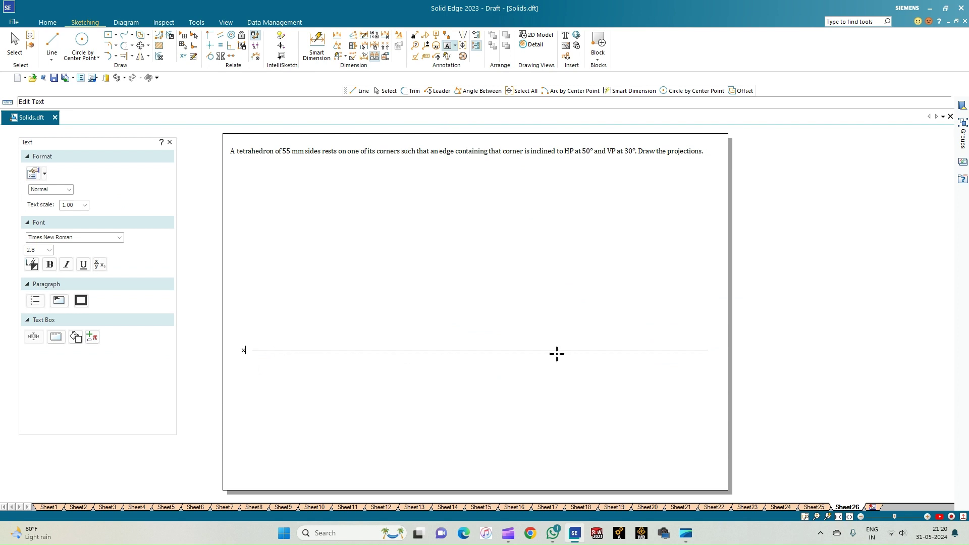
key("BackSpace")
type("X")
left_click(710, 348)
type("Y")
left_click(689, 337)
type("VP")
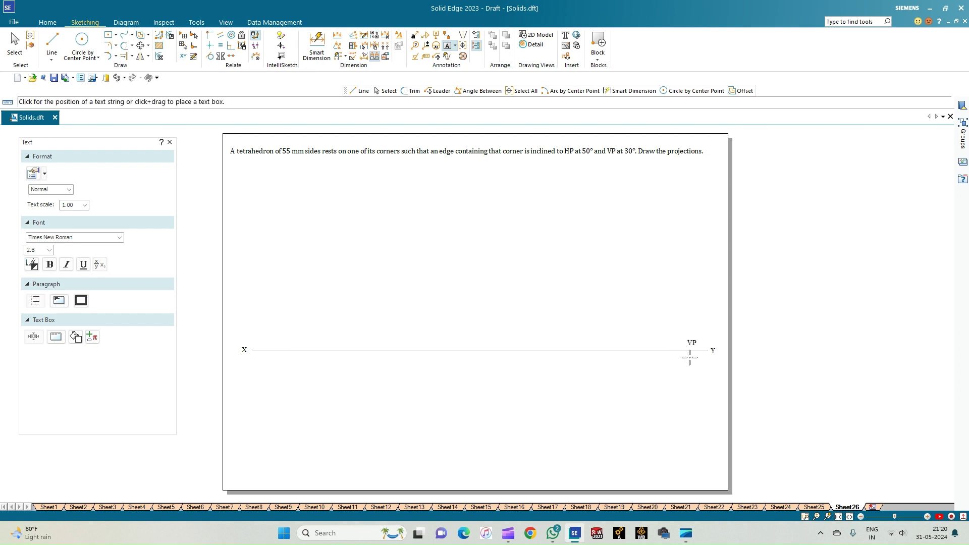
left_click(690, 358)
type("HP")
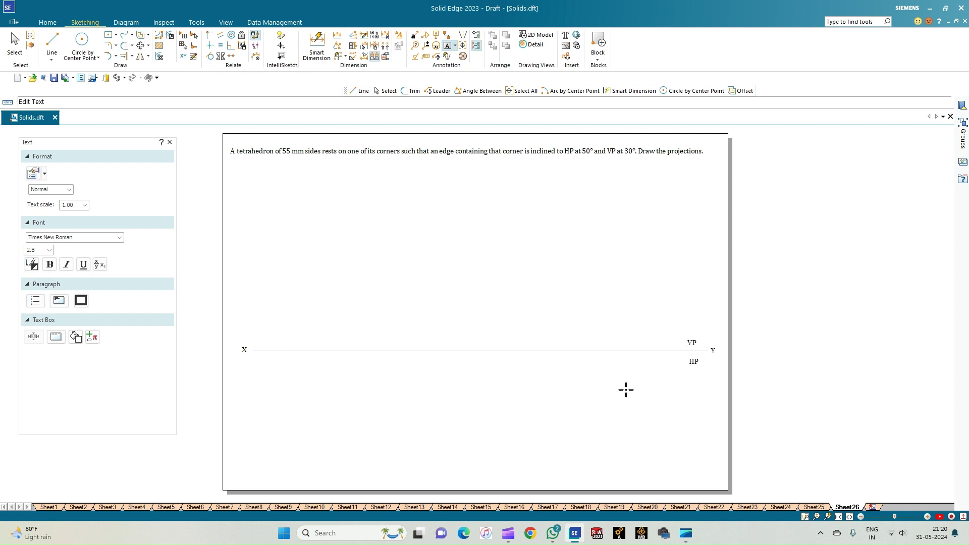
- Set the line width to 0.50 mm and draw a 55 mm line at -90° below the X end of the reference line
left_click(52, 45)
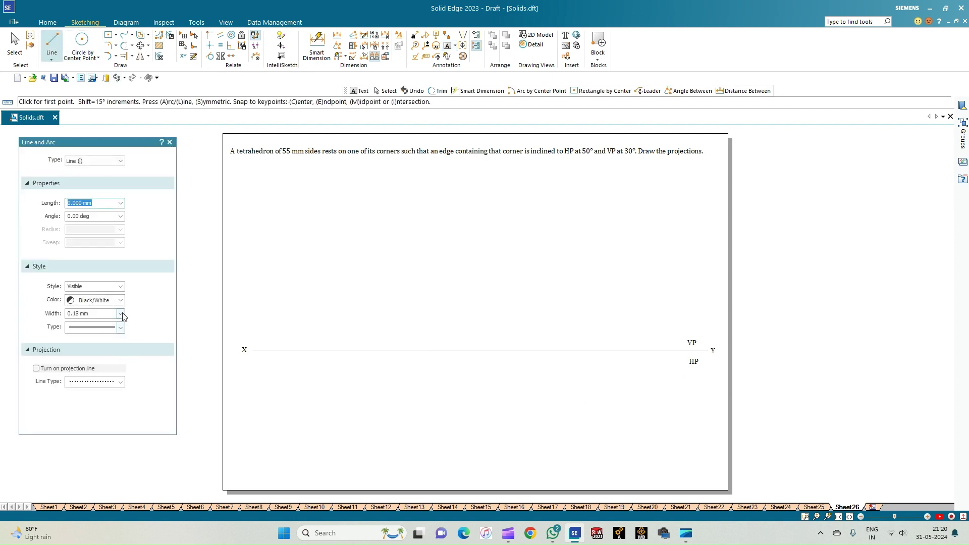
left_click(121, 313)
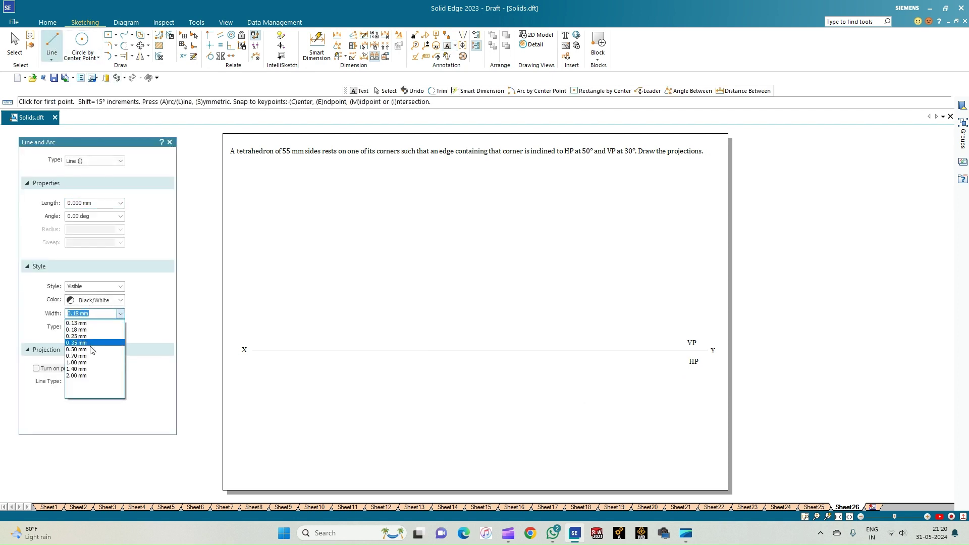
left_click(90, 349)
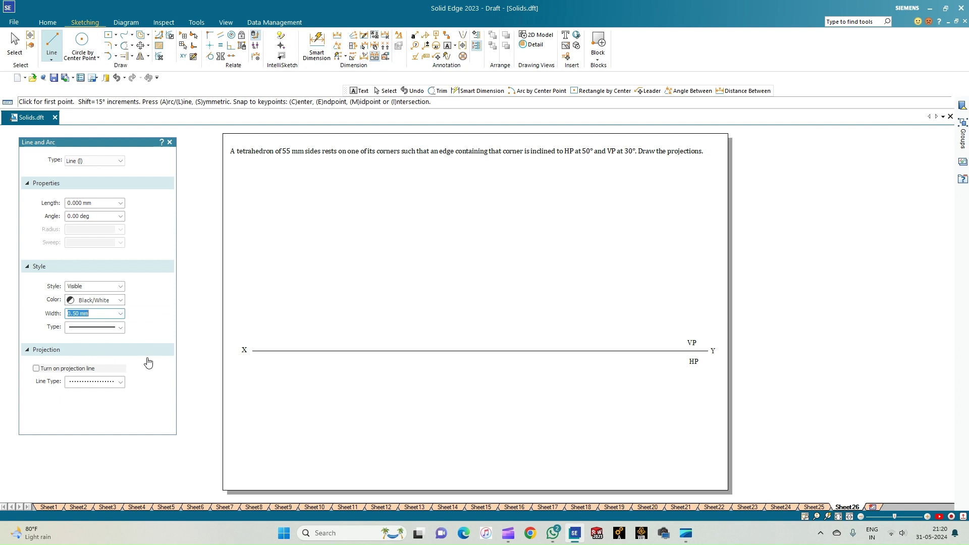
left_click(291, 382)
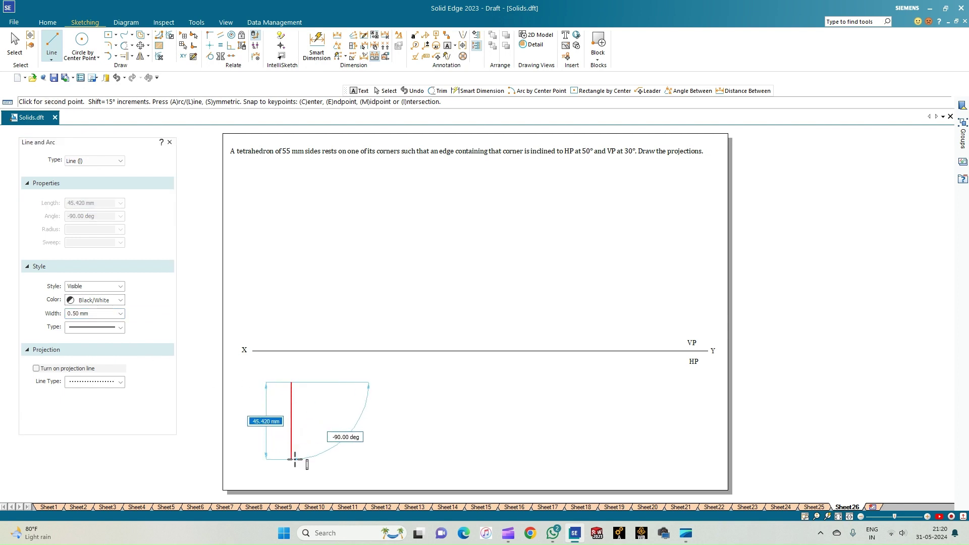
type("55")
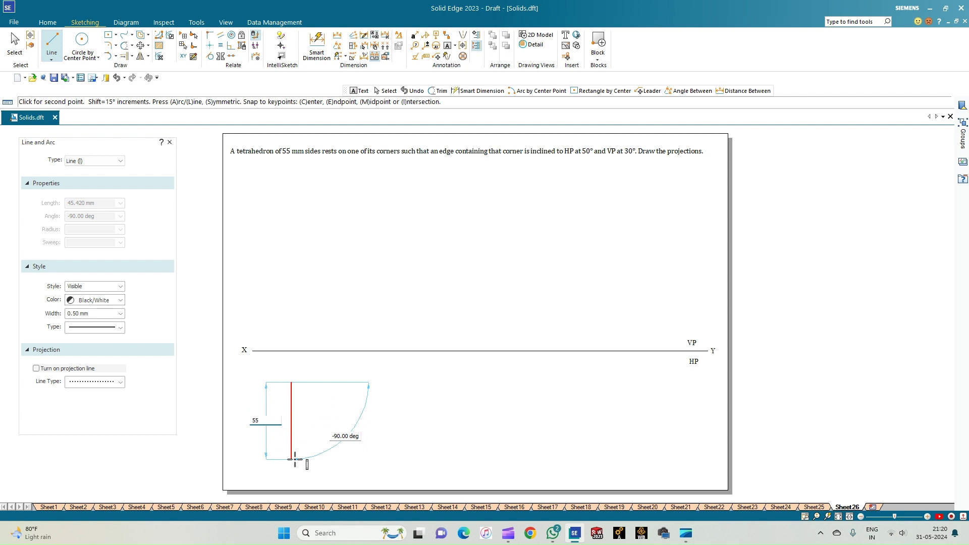
key("Tab")
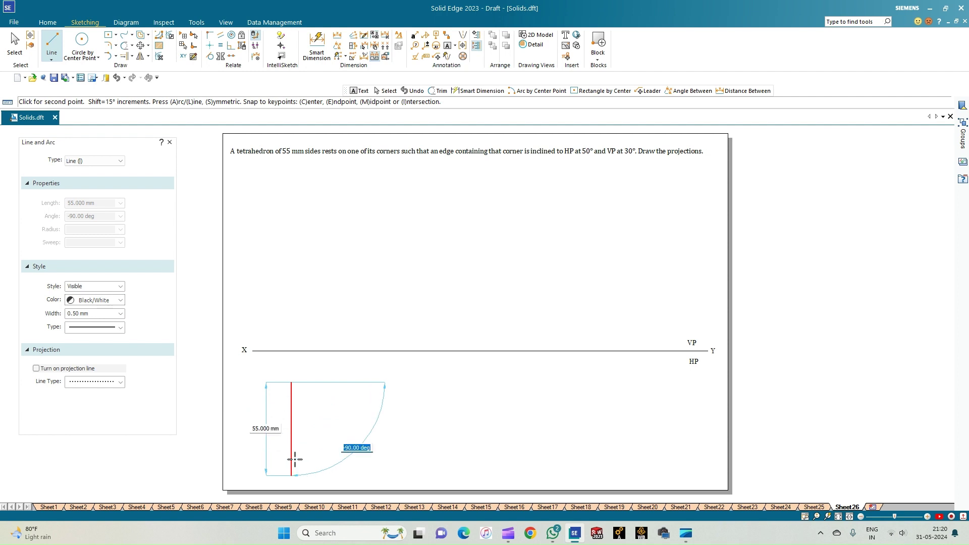
key("Return")
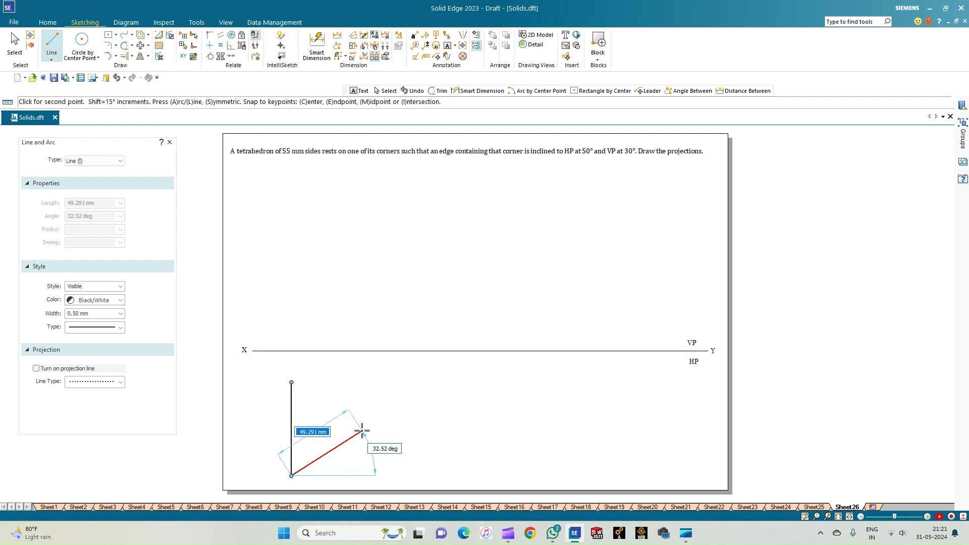
- Complete the equilateral triangle with 55 mm sides at 30° and 150°, closing at the vertical line's upper end
type("55")
key("Tab")
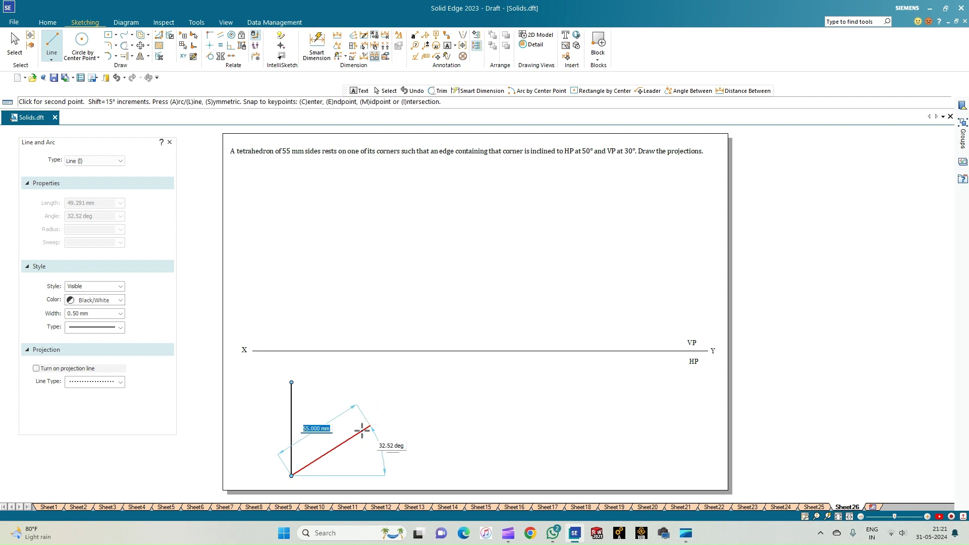
type("30")
key("Return")
type("55")
key("Tab")
type("150")
key("Tab")
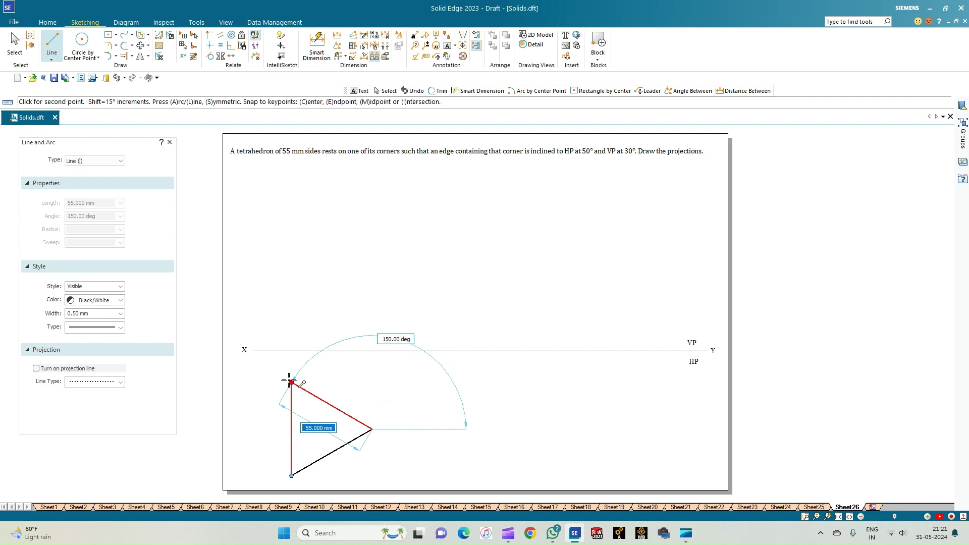
left_click(291, 382)
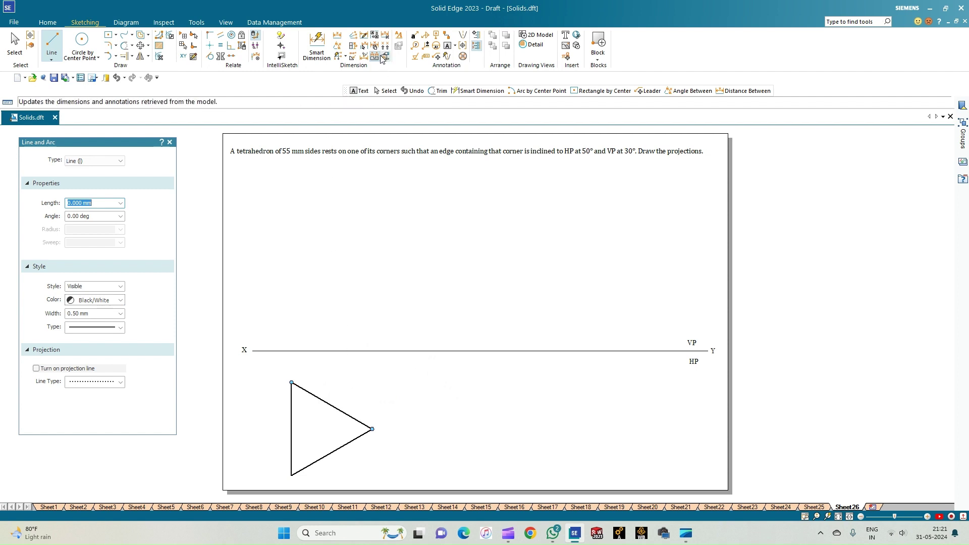
left_click(342, 49)
left_click(292, 402)
left_click(311, 394)
key("Escape")
left_click(351, 417)
key("Escape")
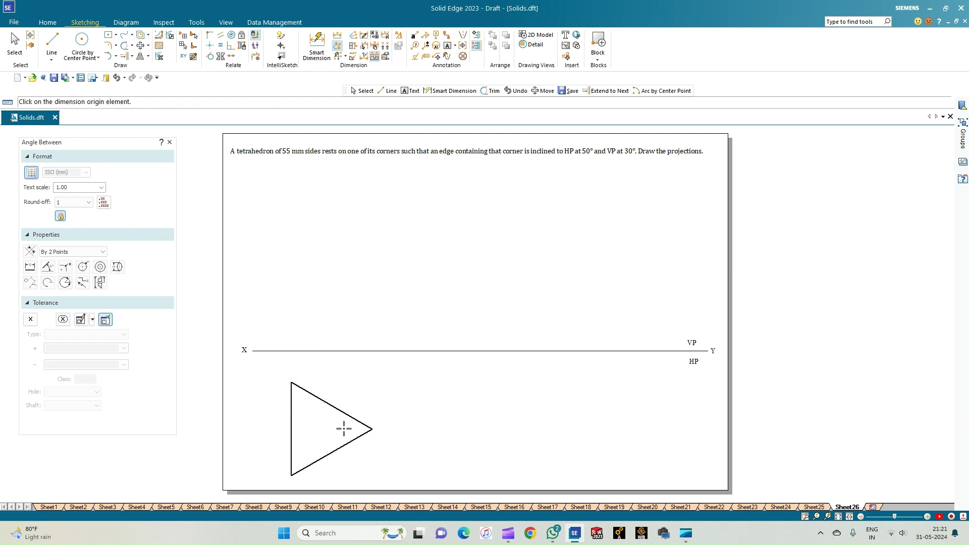
left_click(314, 462)
left_click(280, 395)
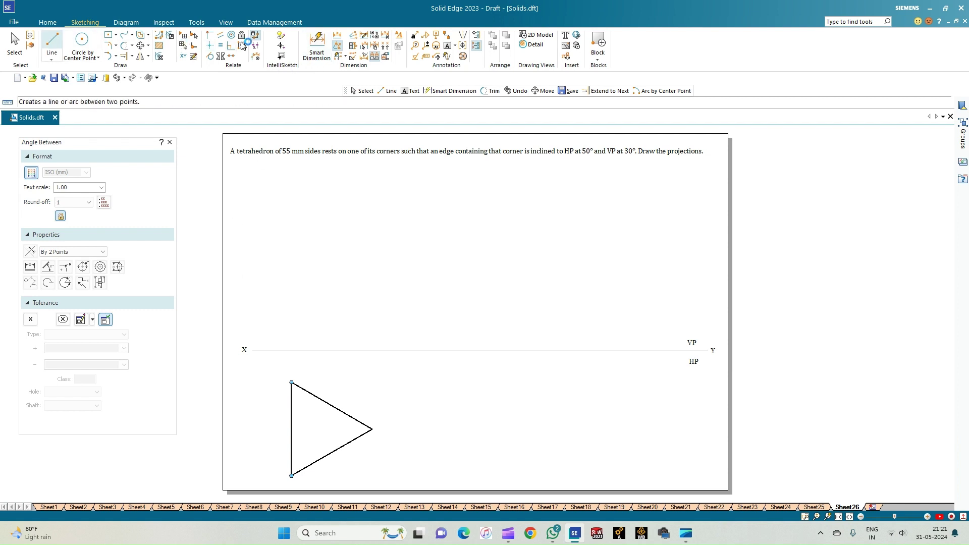
- Enable the Midpoint relationship in the IntelliSketch settings
left_click(280, 35)
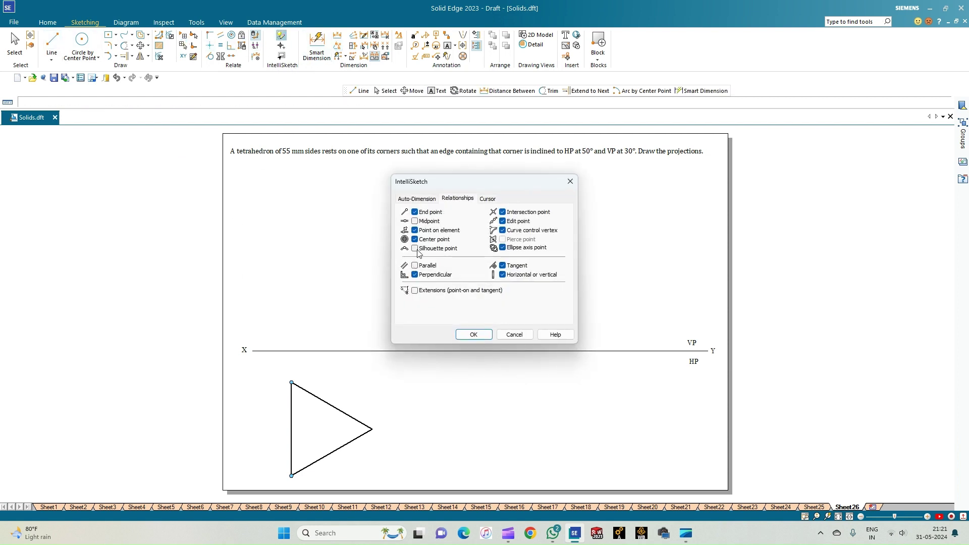
left_click(473, 335)
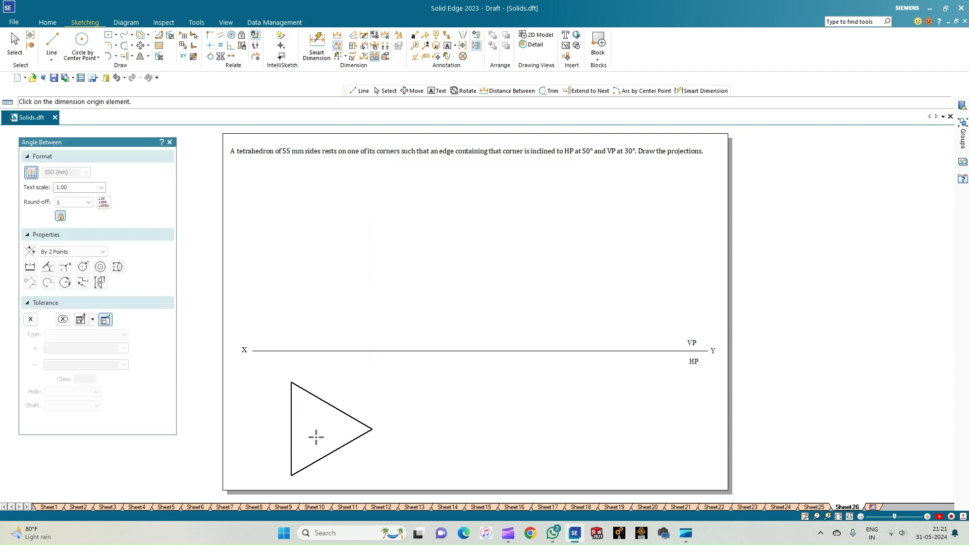
left_click(293, 382)
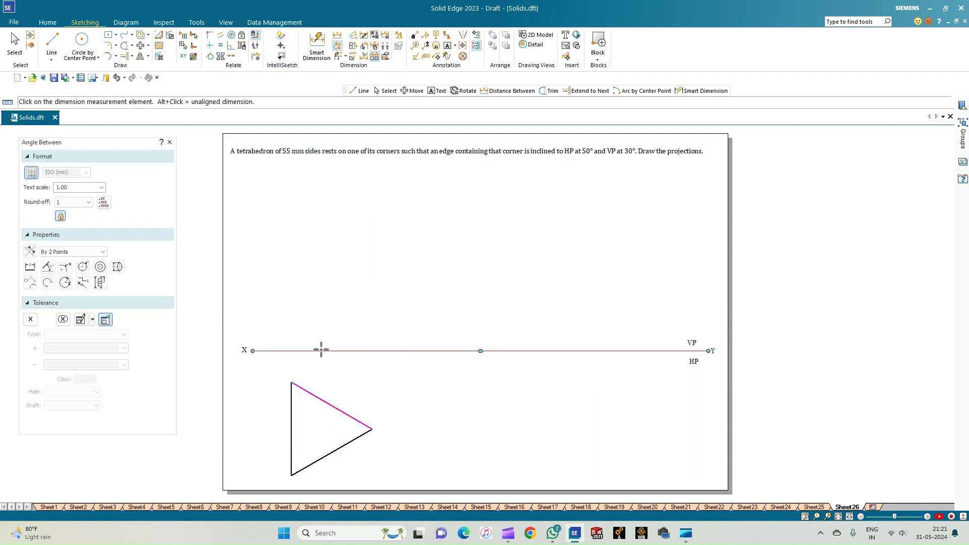
- Draw the triangle's three medians, each from a corner to the midpoint of the opposite side
left_click(52, 43)
left_click(292, 383)
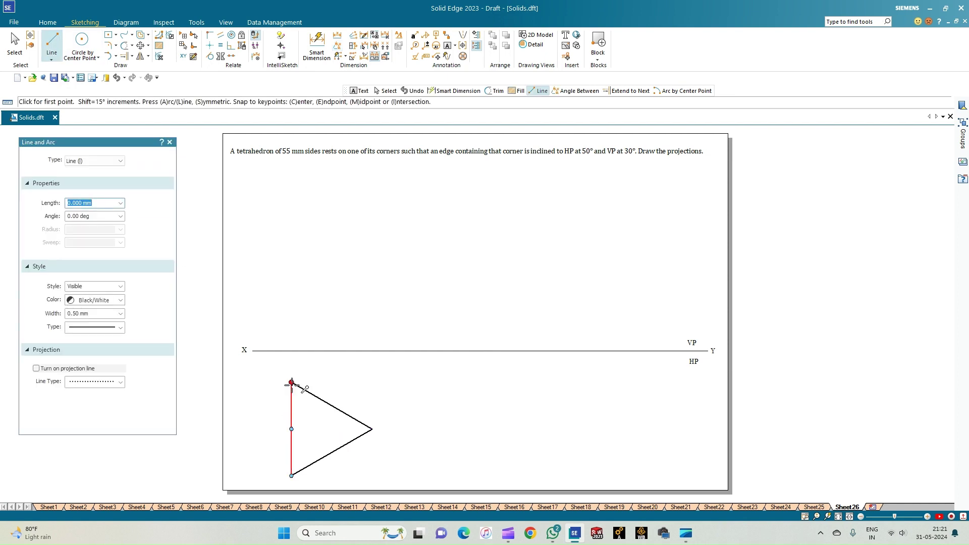
left_click(332, 452)
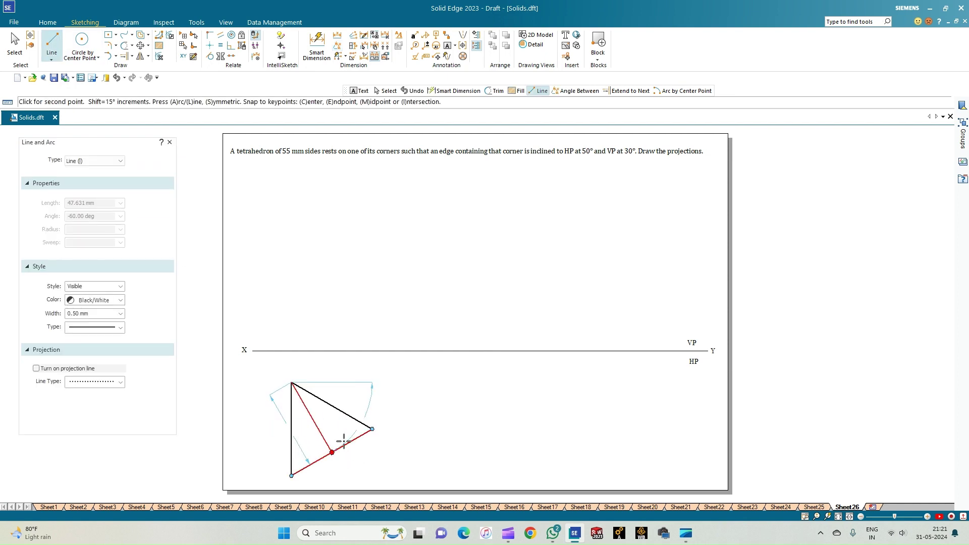
left_click(292, 474)
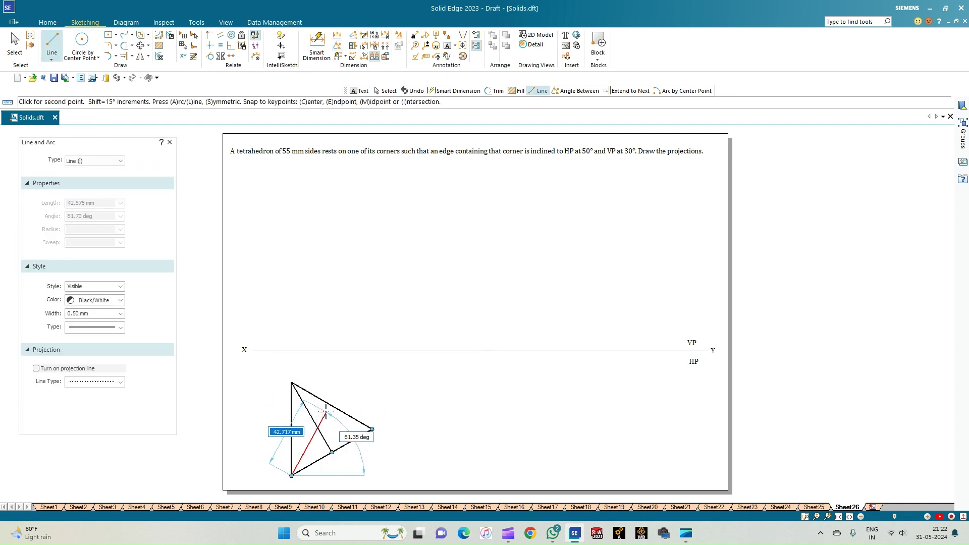
left_click(332, 405)
left_click(372, 429)
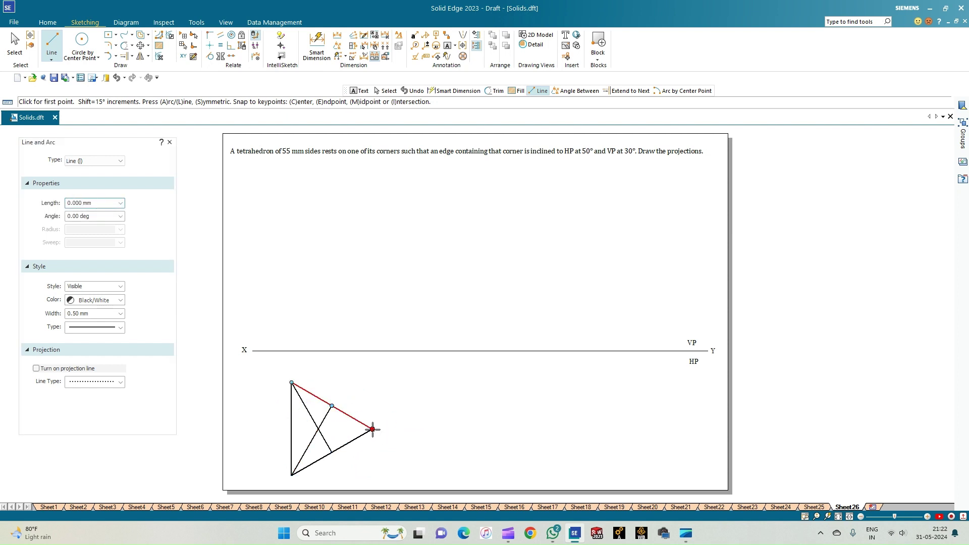
left_click(292, 429)
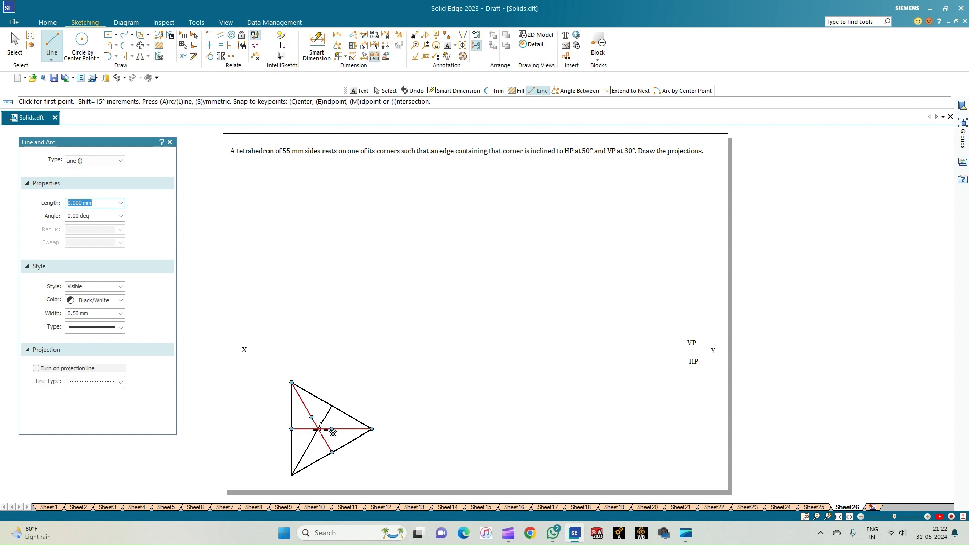
- Trim the three median segments between the centroid and the side midpoints, keeping the lines from the corners to the centroid
scroll(320, 447, "up", 2)
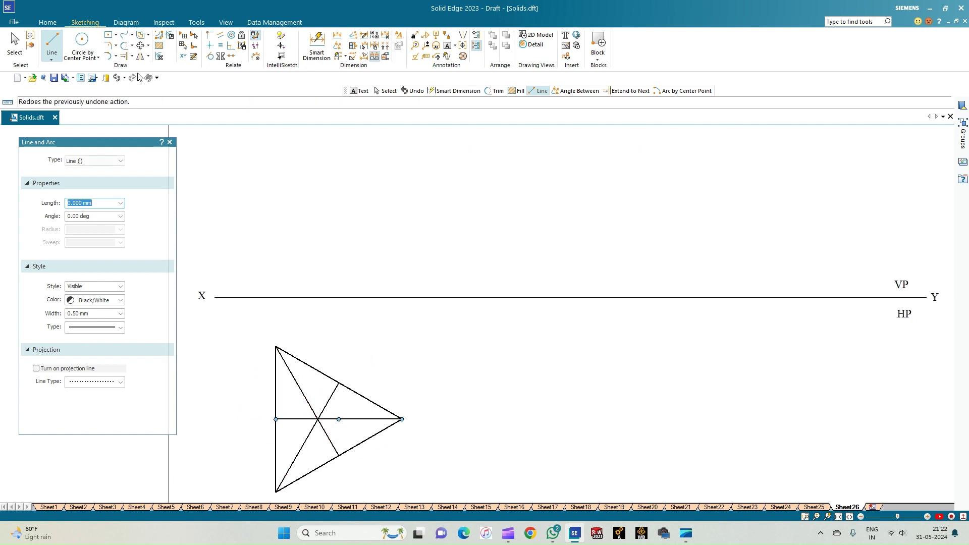
left_click(124, 46)
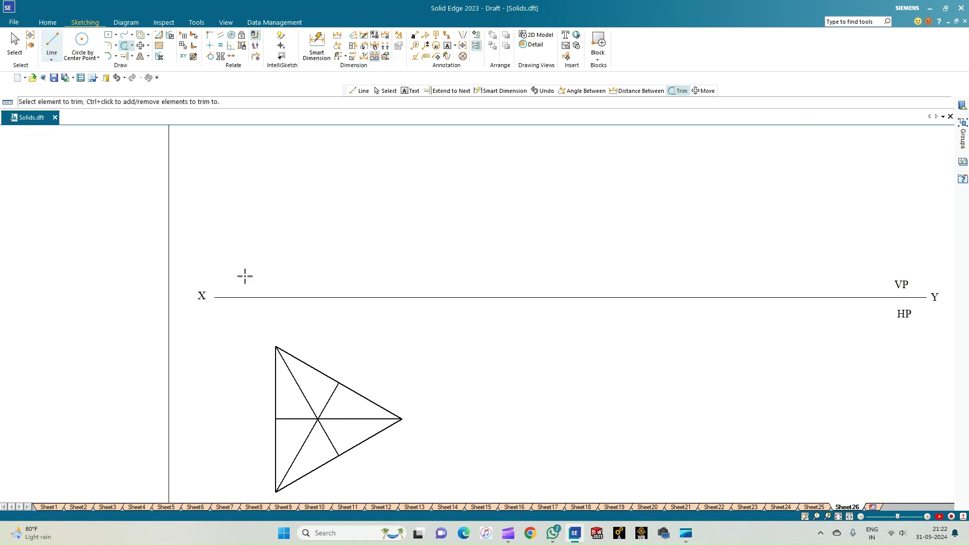
left_click(297, 420)
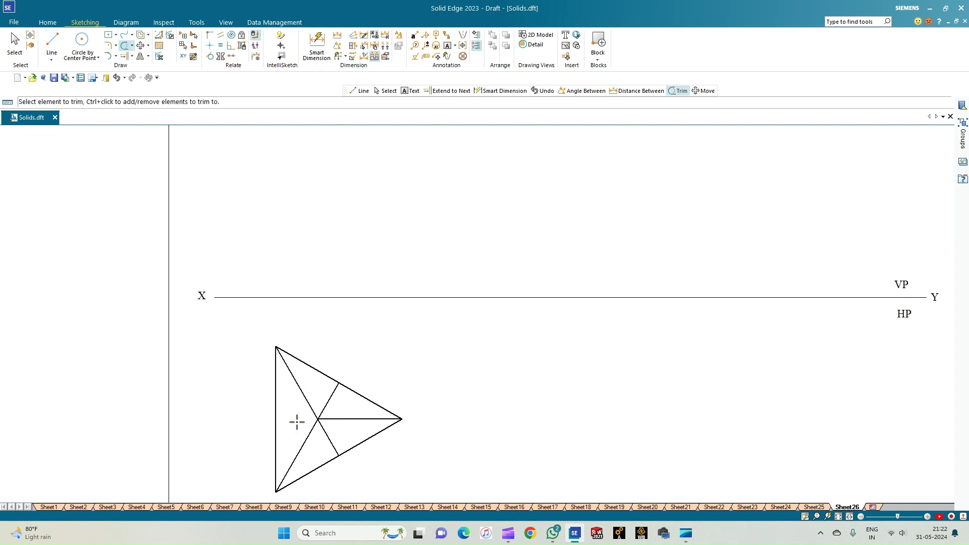
left_click(329, 401)
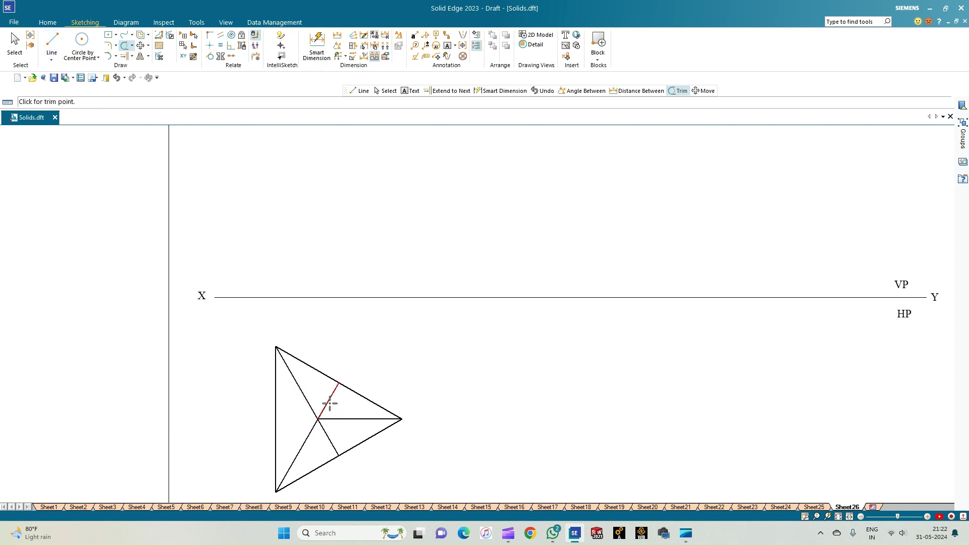
left_click(327, 430)
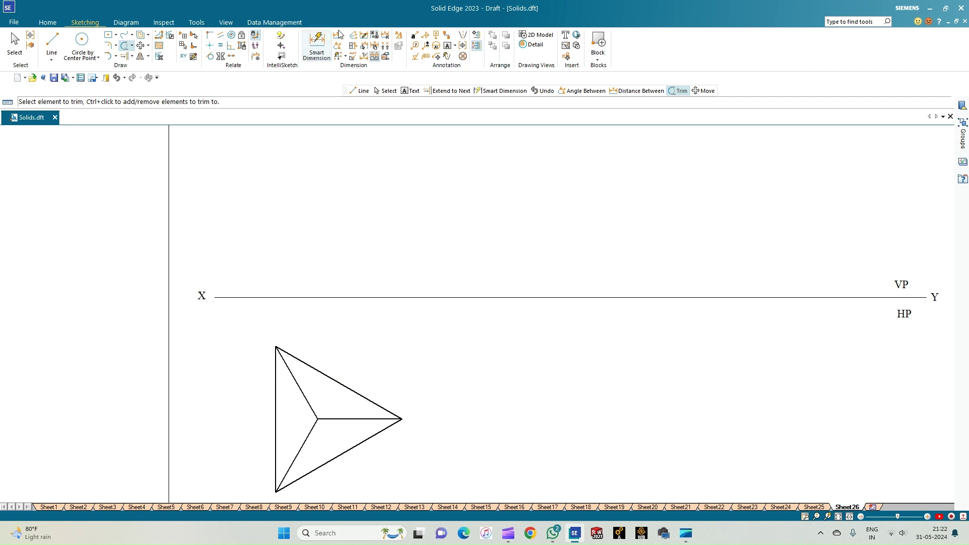
- Dimension the length of the triangle's vertical side, placing the dimension outside the triangle
left_click(316, 45)
left_click(276, 390)
left_click(230, 390)
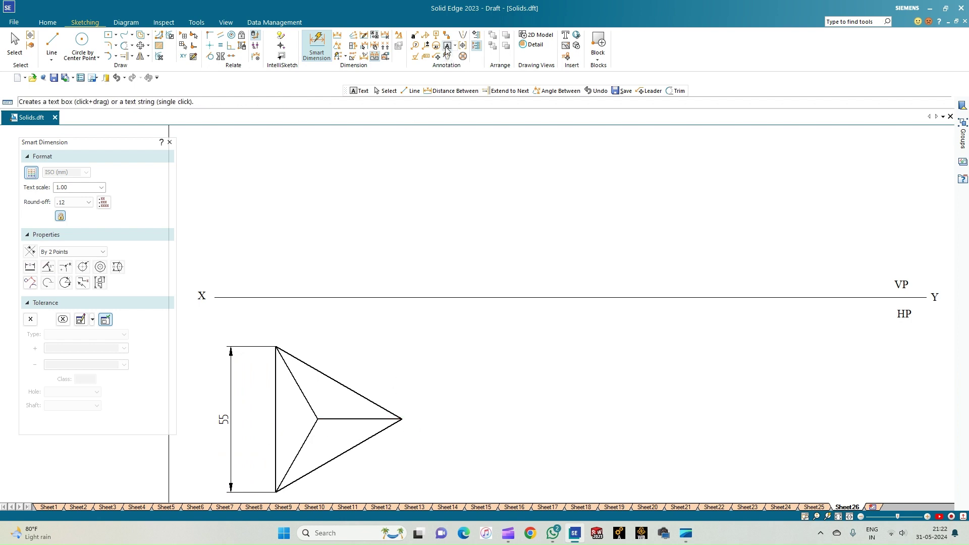
key("Escape")
- Label the top view's corners a, b and c, and the centroid o and [o1], with text annotations
key("t")
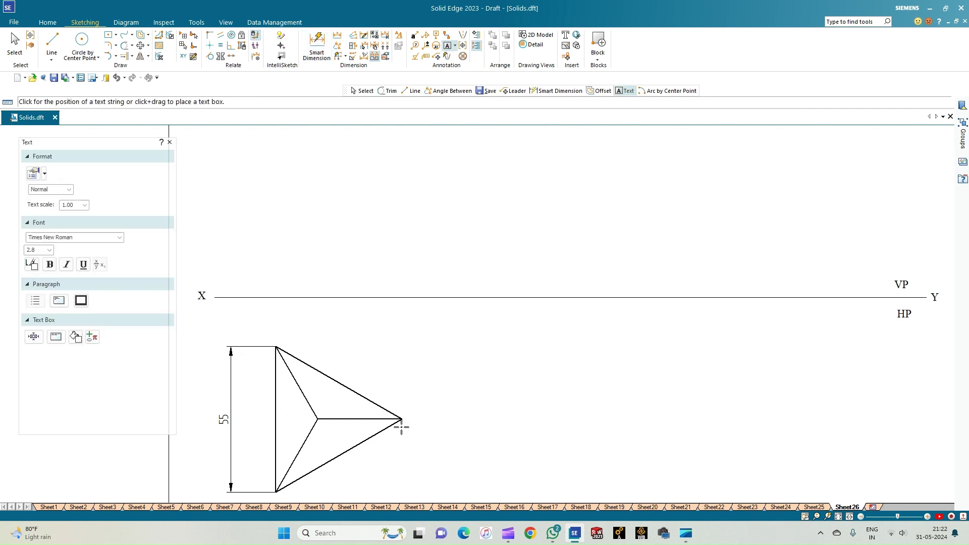
left_click(401, 427)
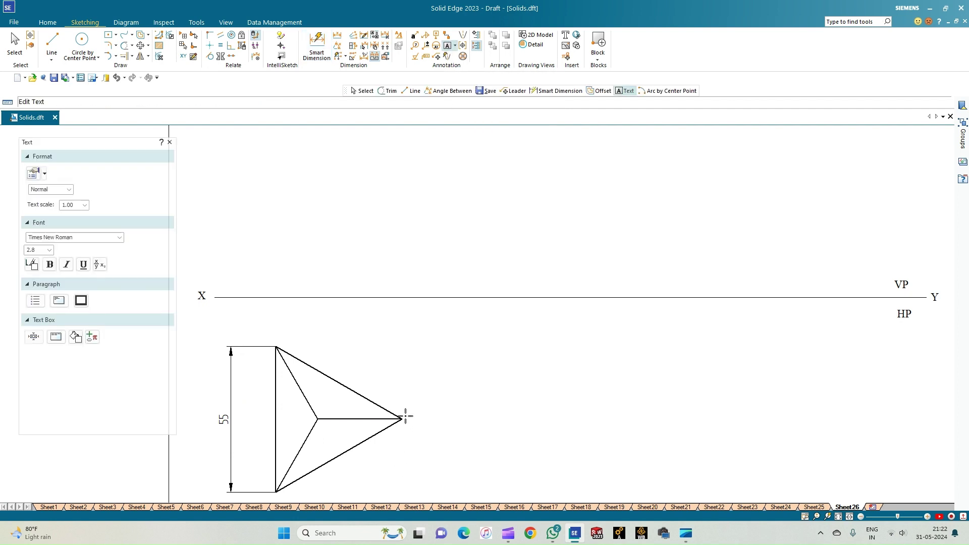
type("a")
left_click(281, 492)
left_click(281, 493)
left_click(305, 419)
type("o")
- Set the line width to 0.13 mm and disable the Midpoint relationship in the IntelliSketch settings
left_click(53, 44)
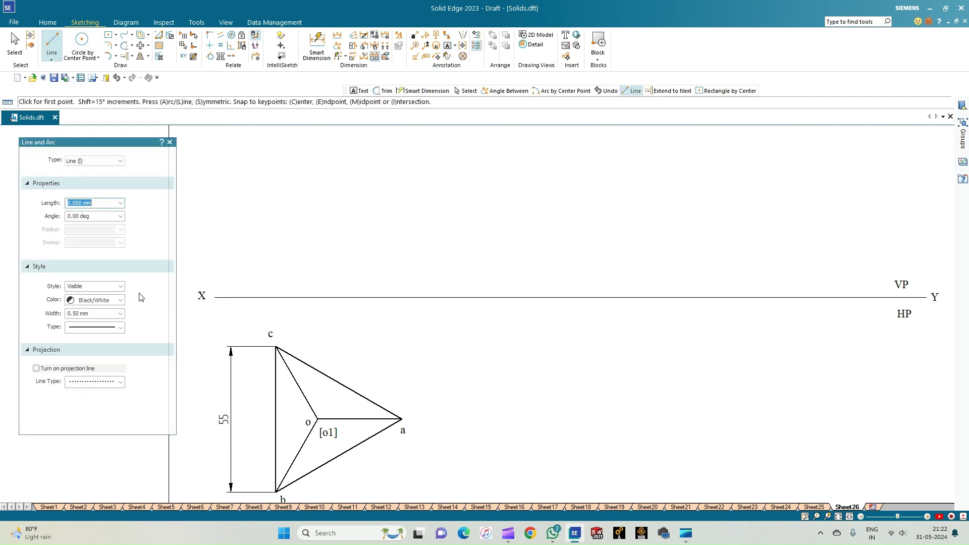
left_click(121, 318)
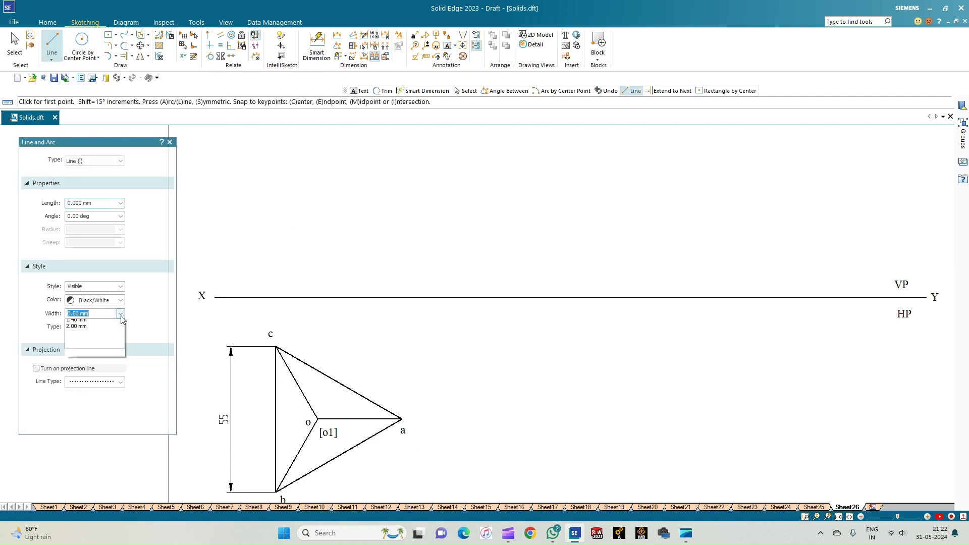
left_click(112, 324)
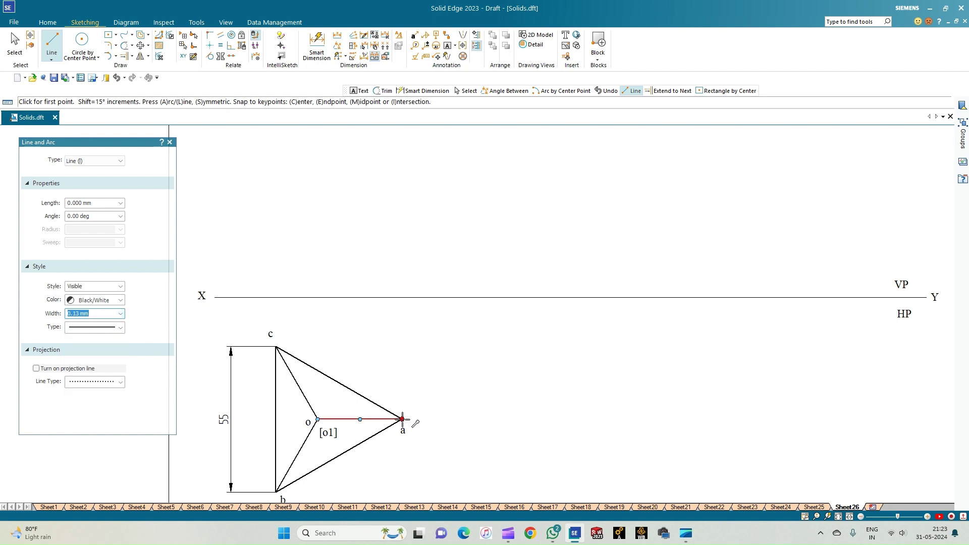
left_click(402, 419)
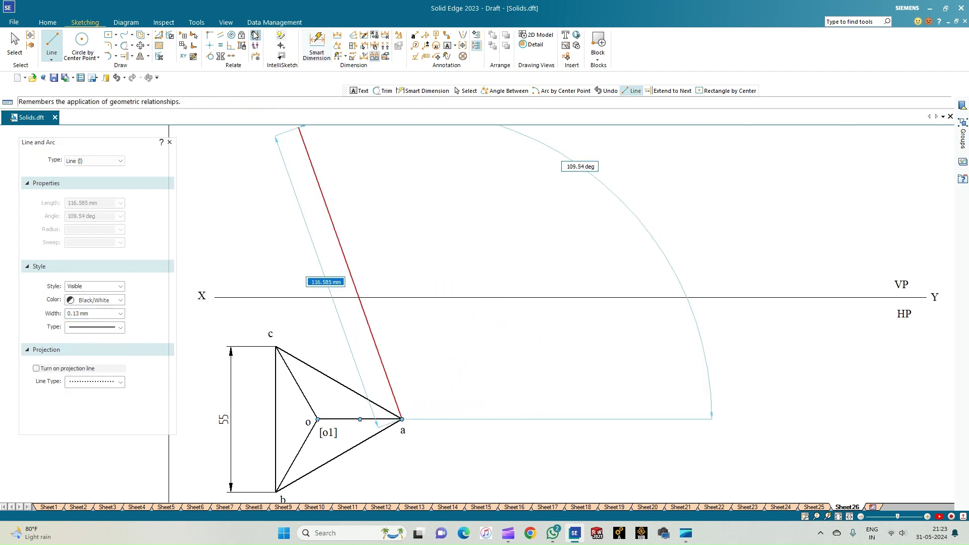
left_click(282, 39)
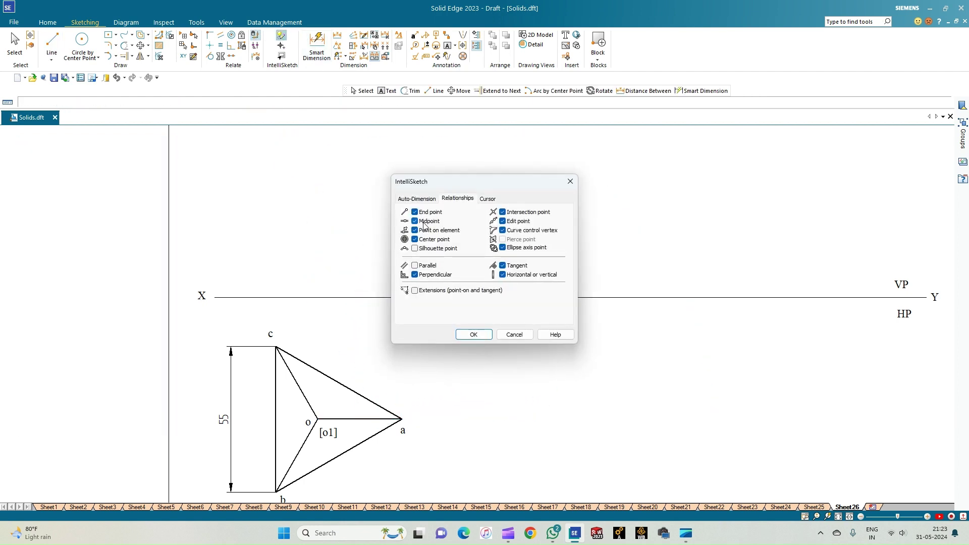
left_click(473, 334)
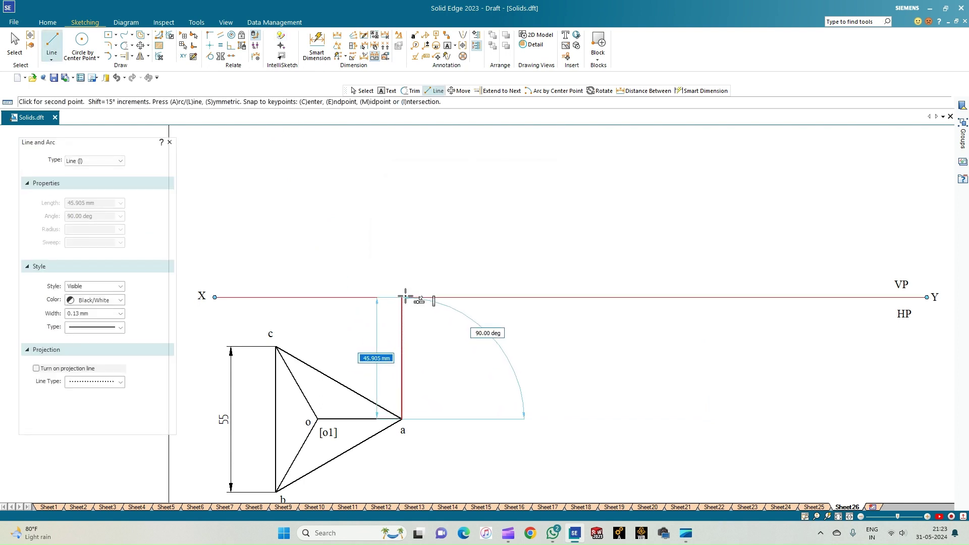
- Draw thin vertical projectors from points a, o and c of the top view up to the XY line
left_click(403, 297)
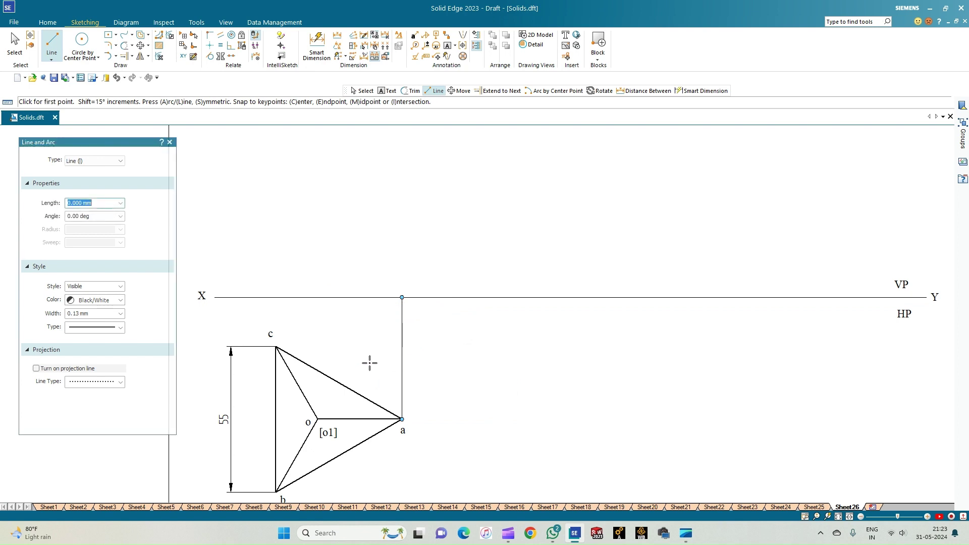
left_click(318, 419)
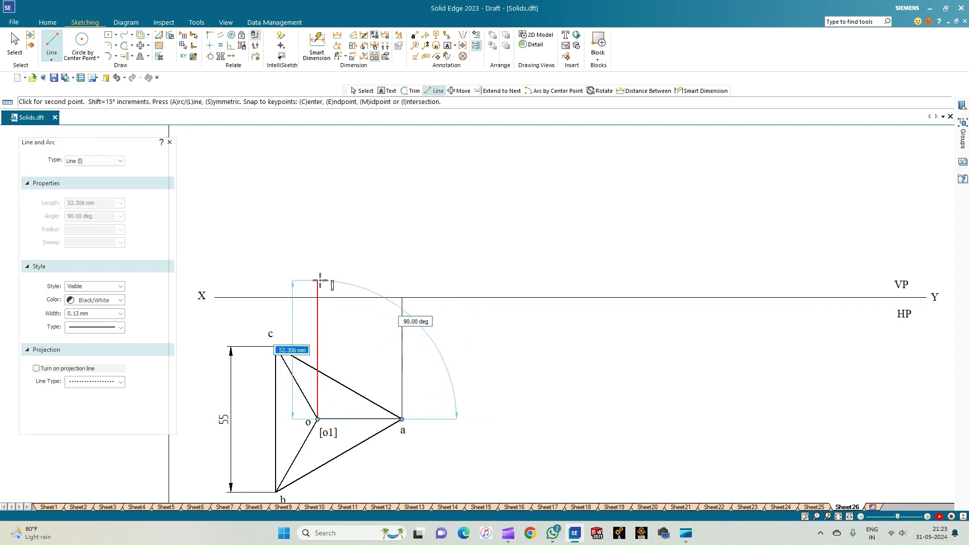
left_click(317, 297)
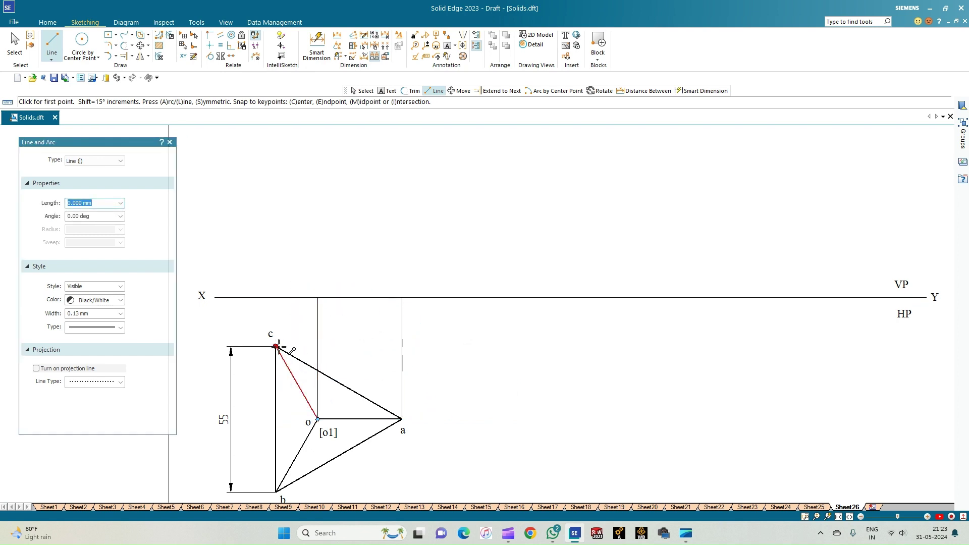
left_click(276, 297)
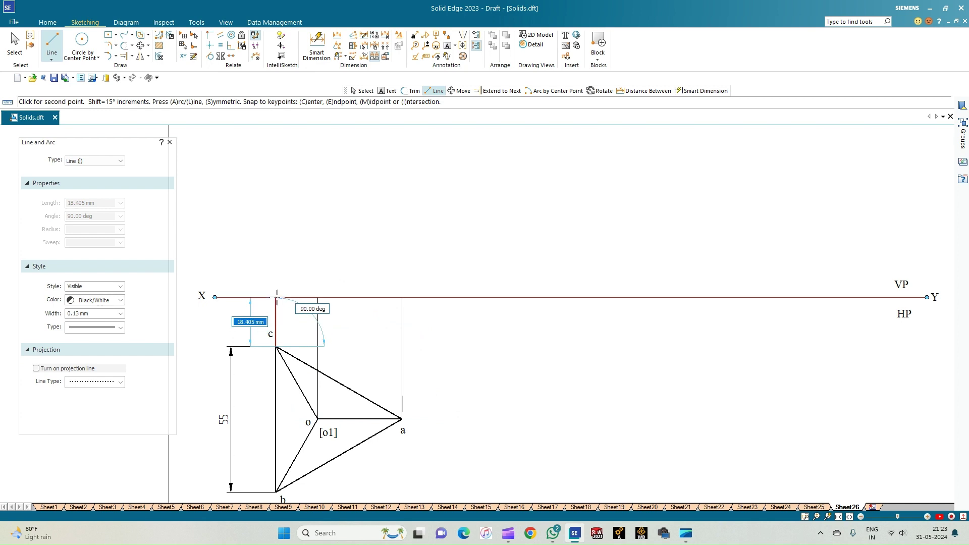
right_click(298, 319)
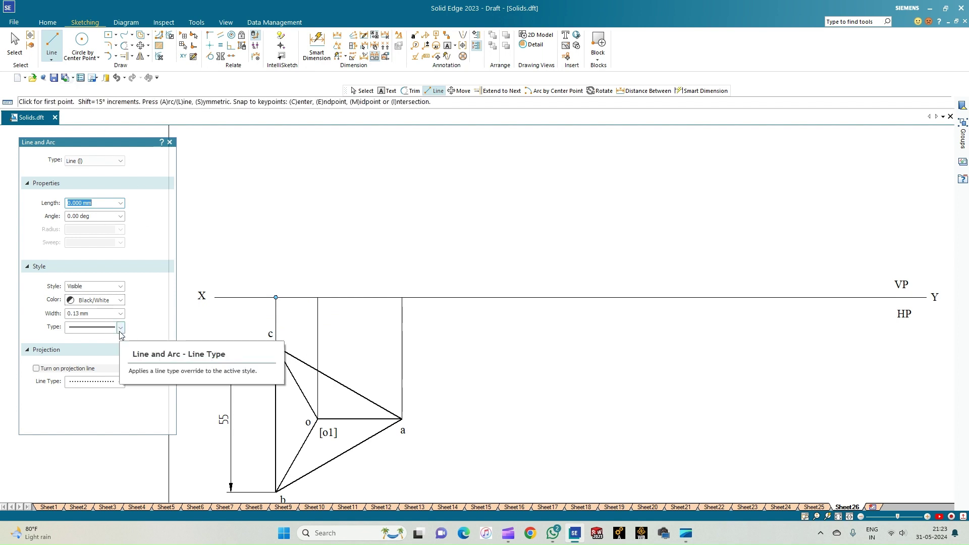
- Draw the front view's base as 0.50 mm lines along XY, from c's projector through o's projector to a's
left_click(120, 314)
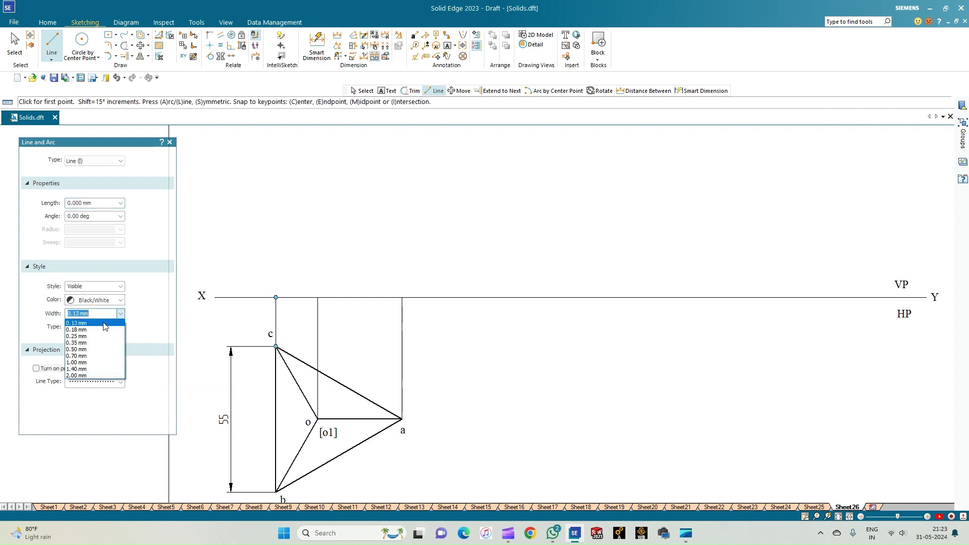
left_click(98, 350)
left_click(276, 298)
left_click(317, 298)
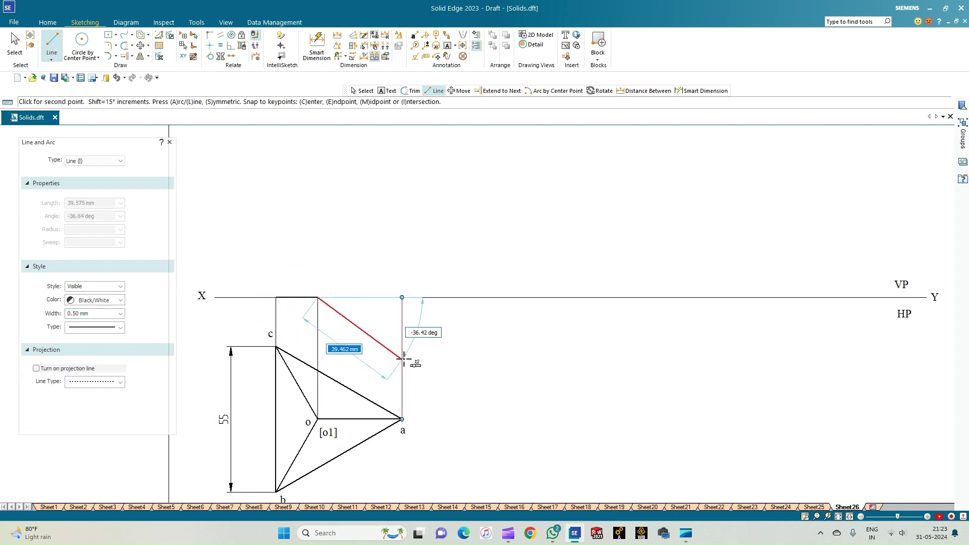
left_click(402, 298)
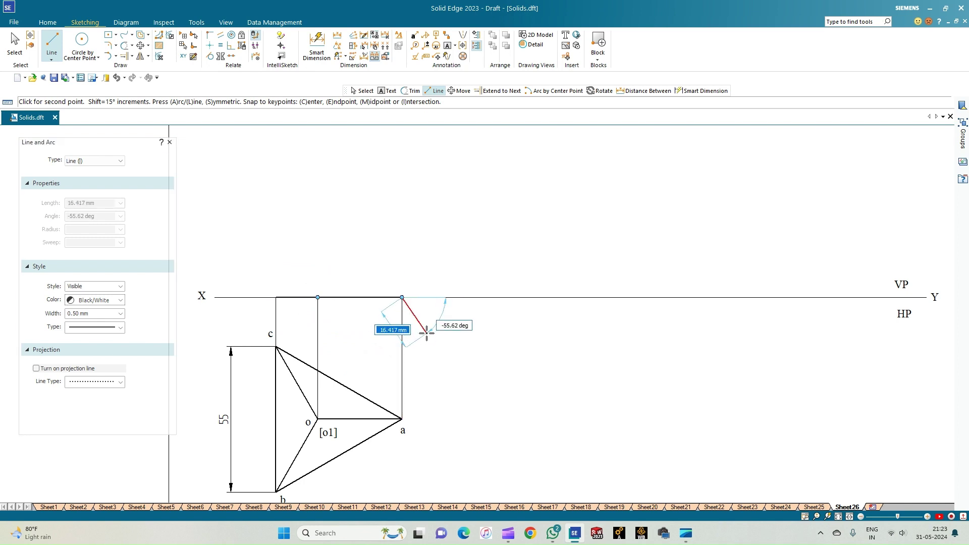
right_click(432, 329)
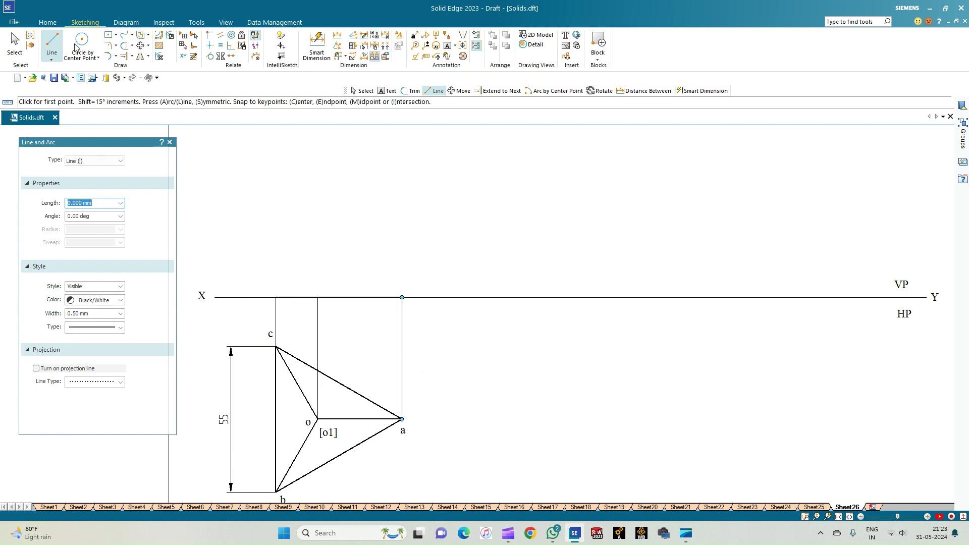
- Draw a 0.13 mm chain-line axis about 53 mm long, vertically upward from where o's projector meets XY
left_click(122, 314)
scroll(121, 321, "up", 1)
left_click(121, 322)
left_click(121, 329)
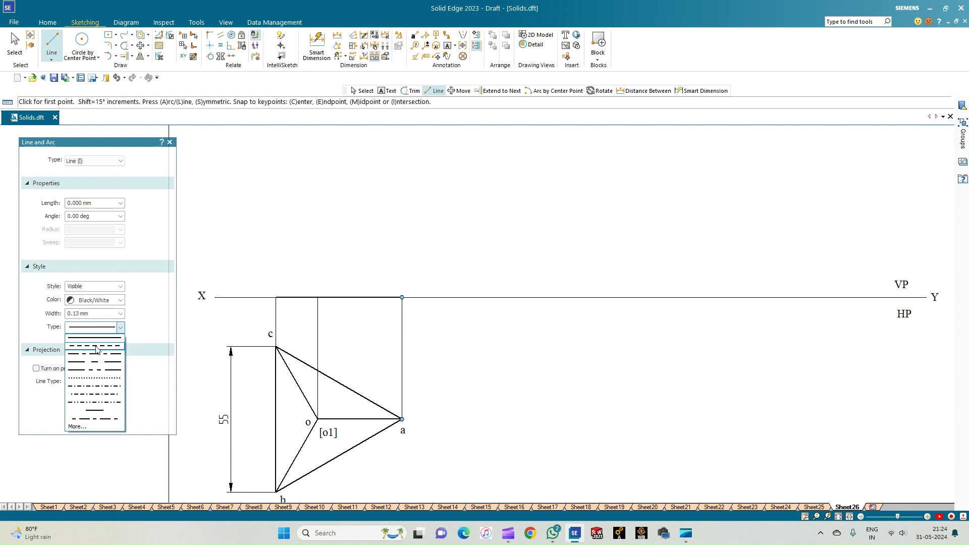
left_click(93, 353)
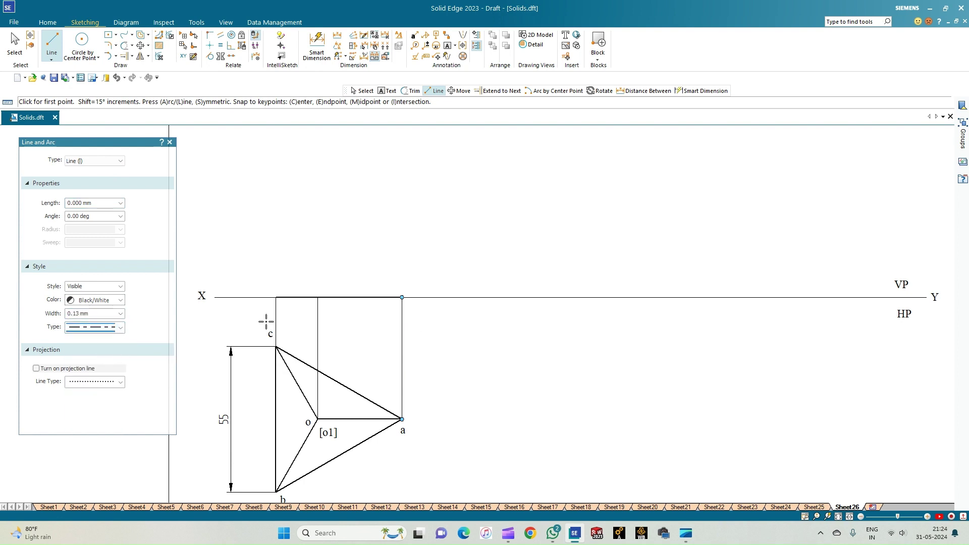
left_click(318, 297)
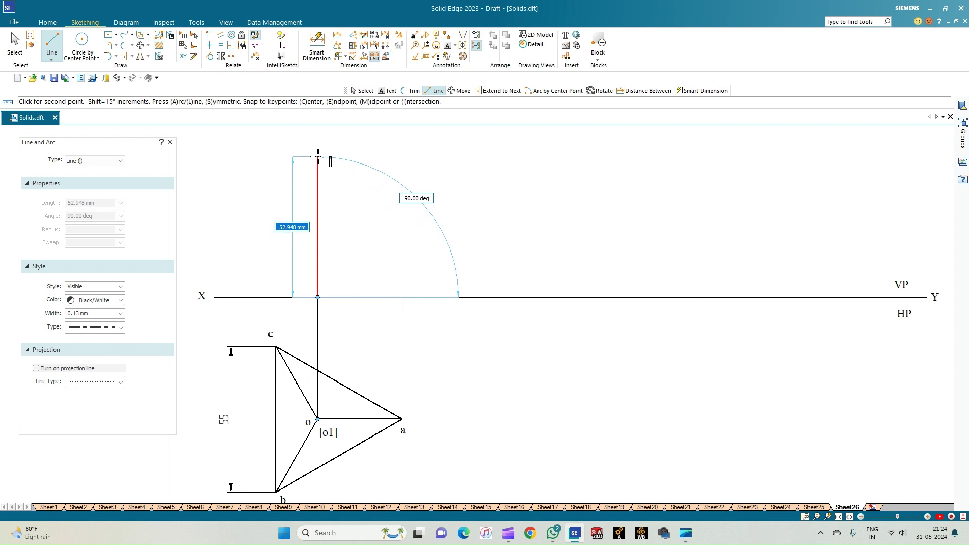
left_click(318, 157)
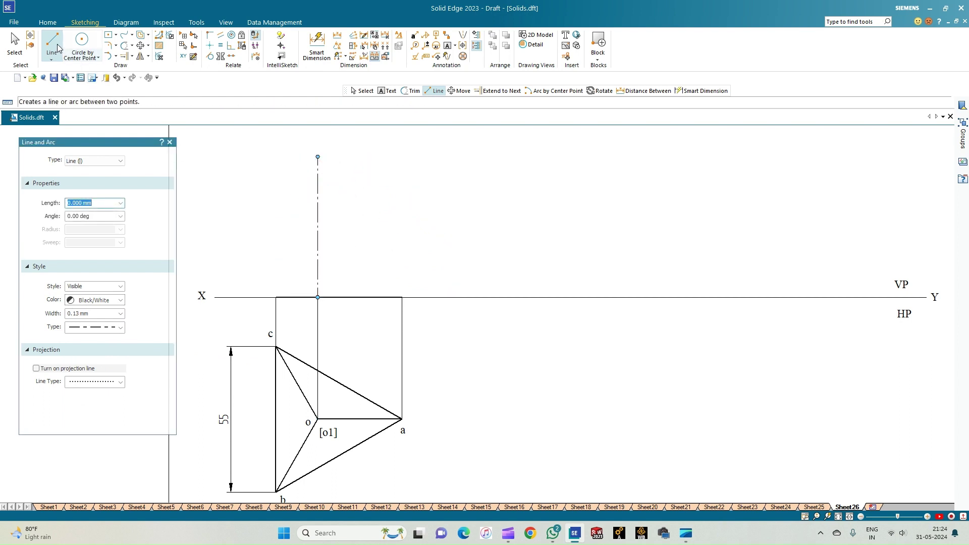
- Set the line style to a continuous line type with a 0.50 mm width
left_click(121, 327)
left_click(98, 338)
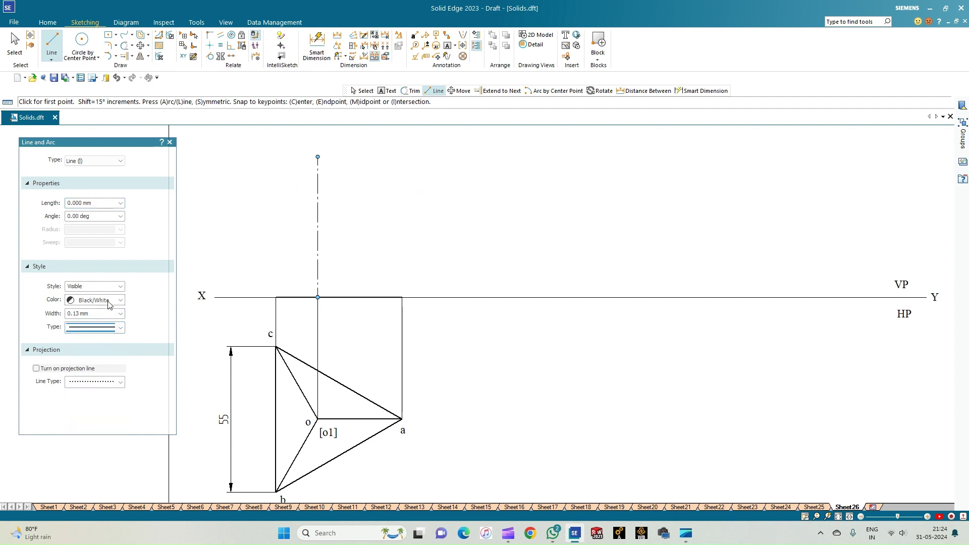
left_click(121, 314)
left_click(94, 350)
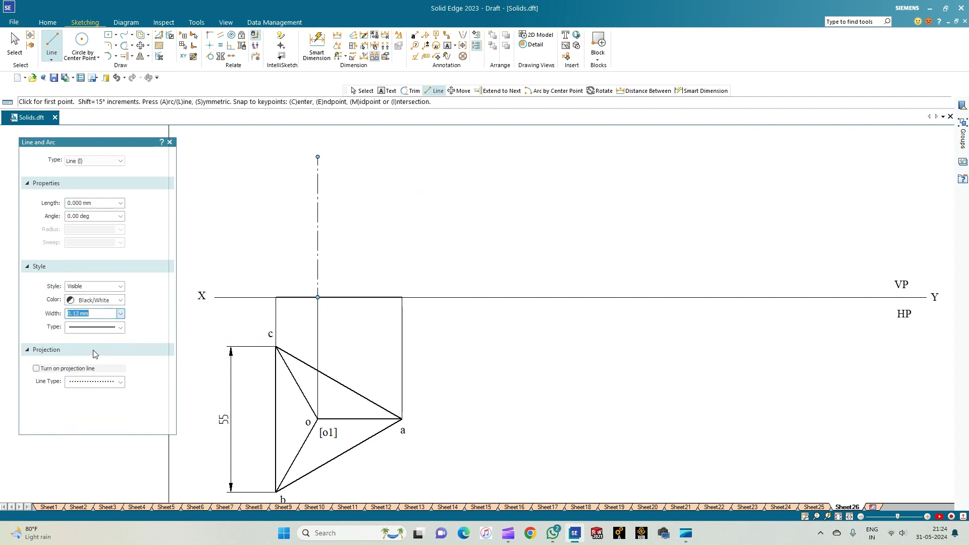
- Draw a centre-point arc of 55 mm radius from the base's a end on XY, cutting across the vertical axis
left_click(116, 57)
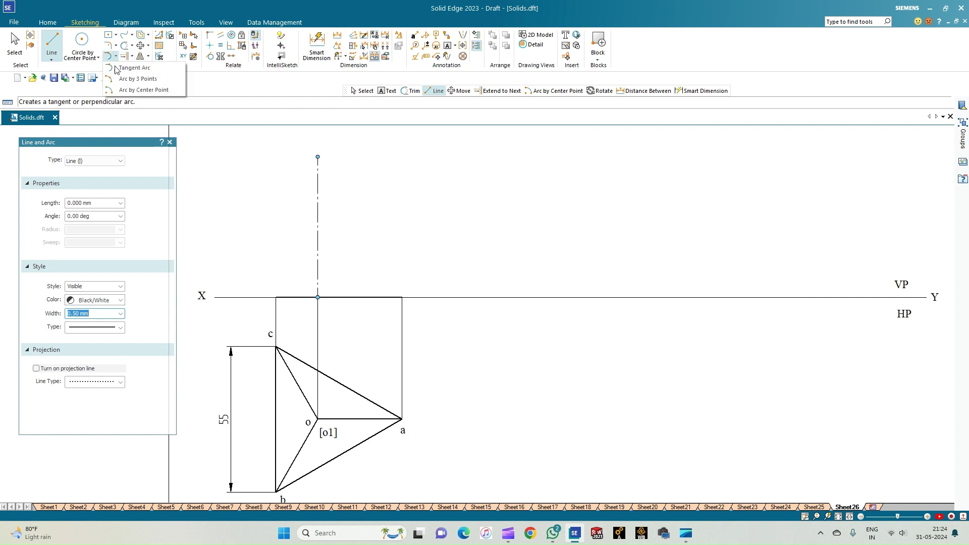
left_click(138, 90)
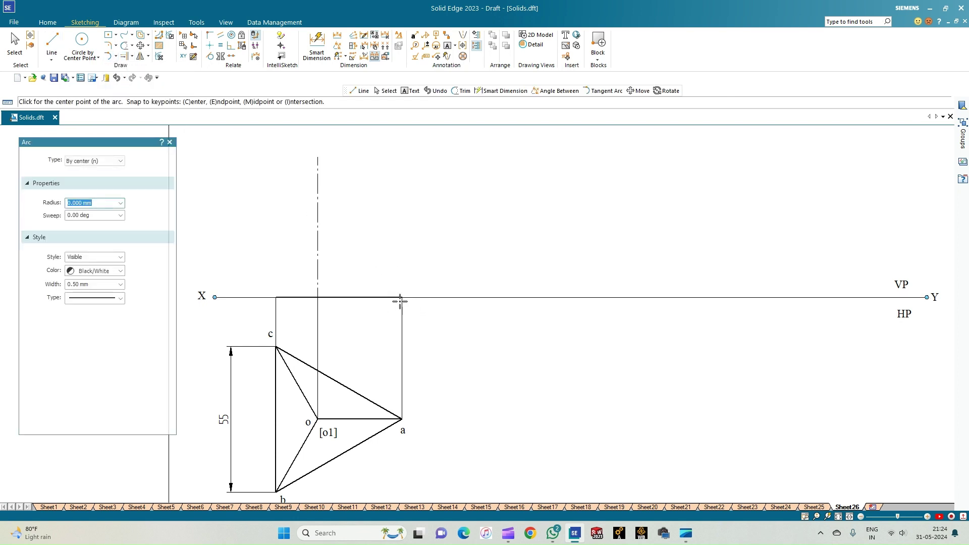
left_click(402, 298)
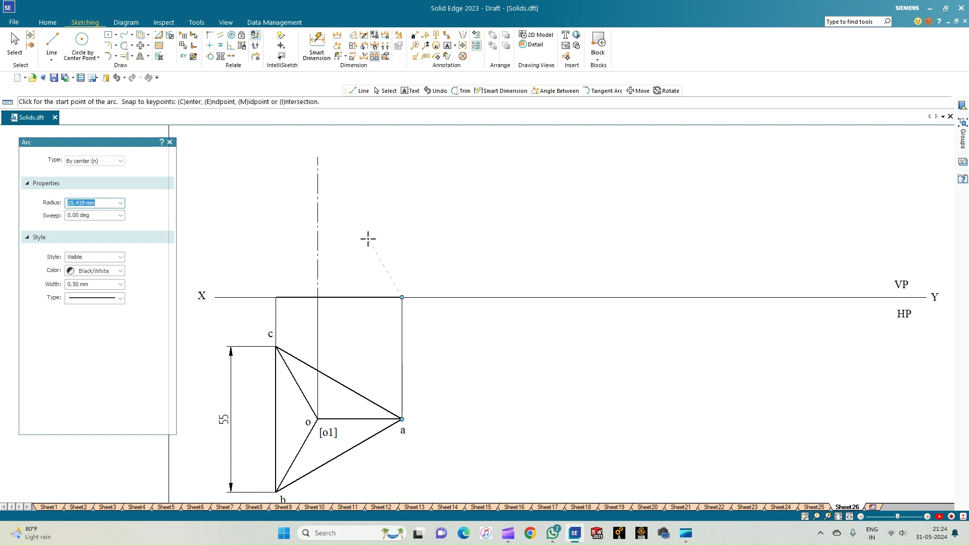
left_click(297, 185)
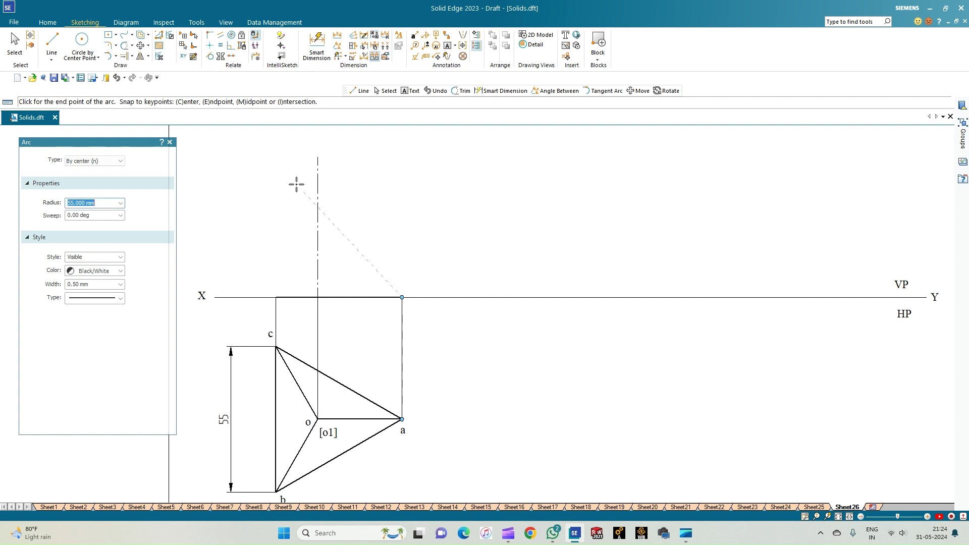
left_click(338, 173)
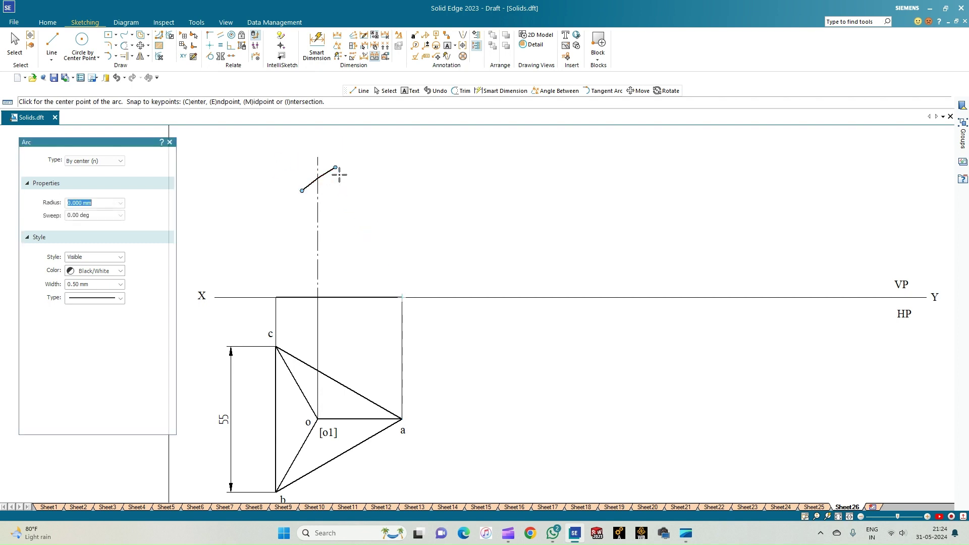
- Draw the front view's two slanted edges from the arc-axis intersection to both ends of the base on XY
left_click(56, 51)
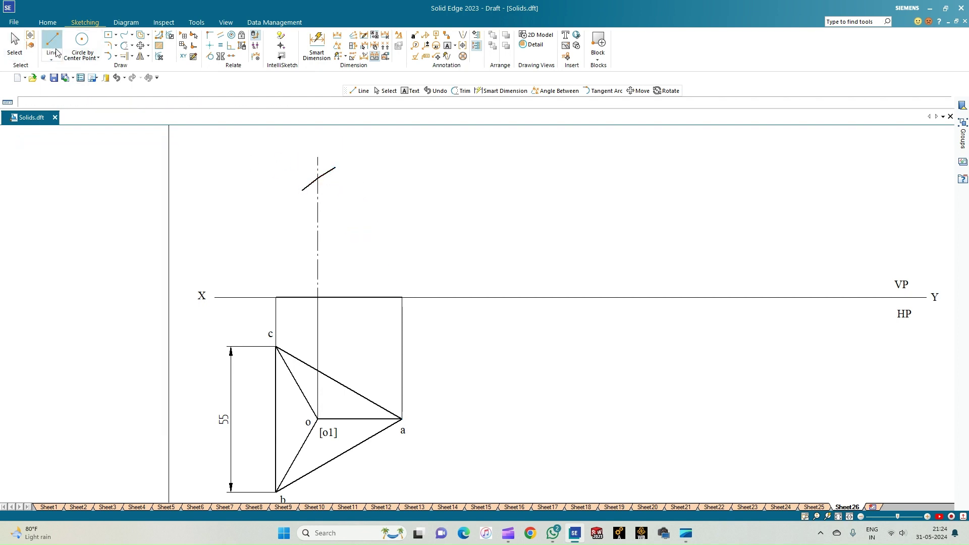
left_click(318, 178)
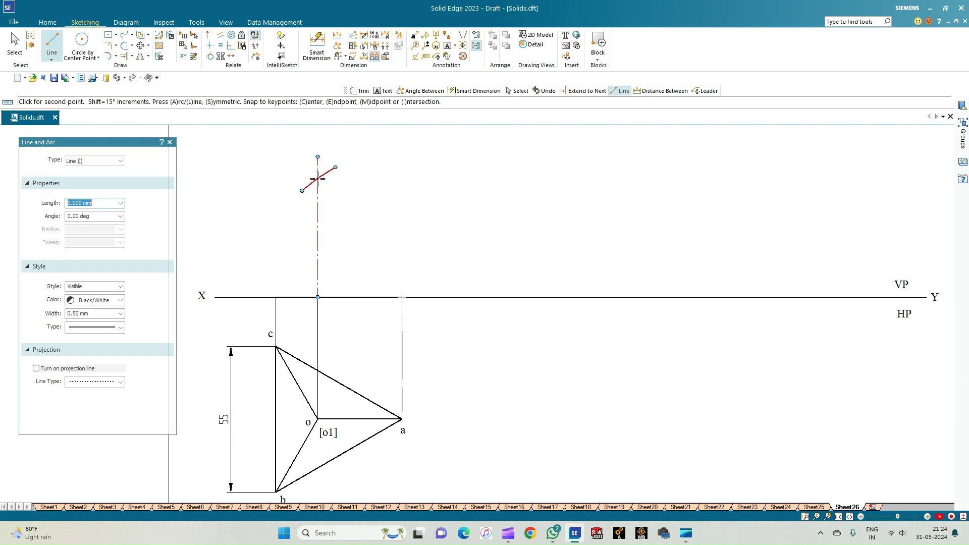
left_click(402, 297)
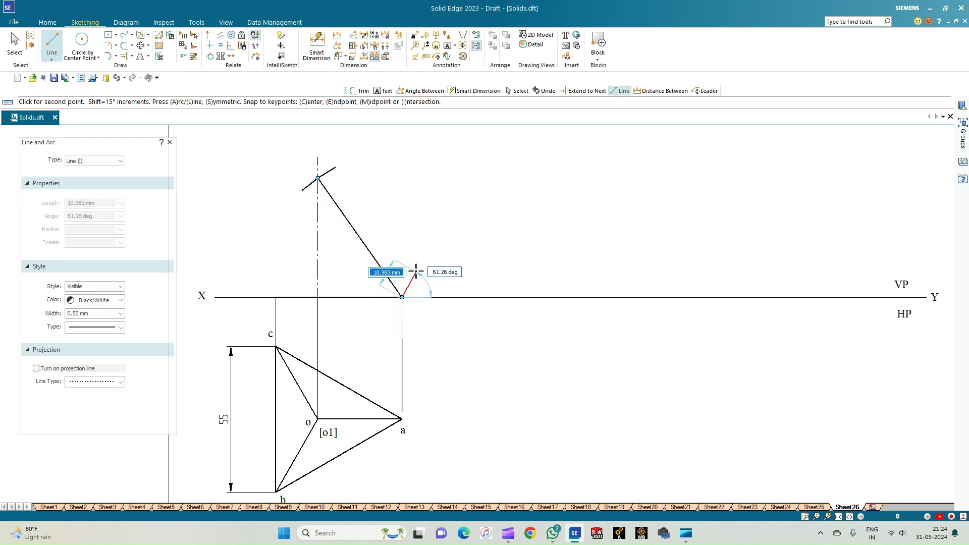
left_click(317, 178)
left_click(276, 297)
right_click(234, 251)
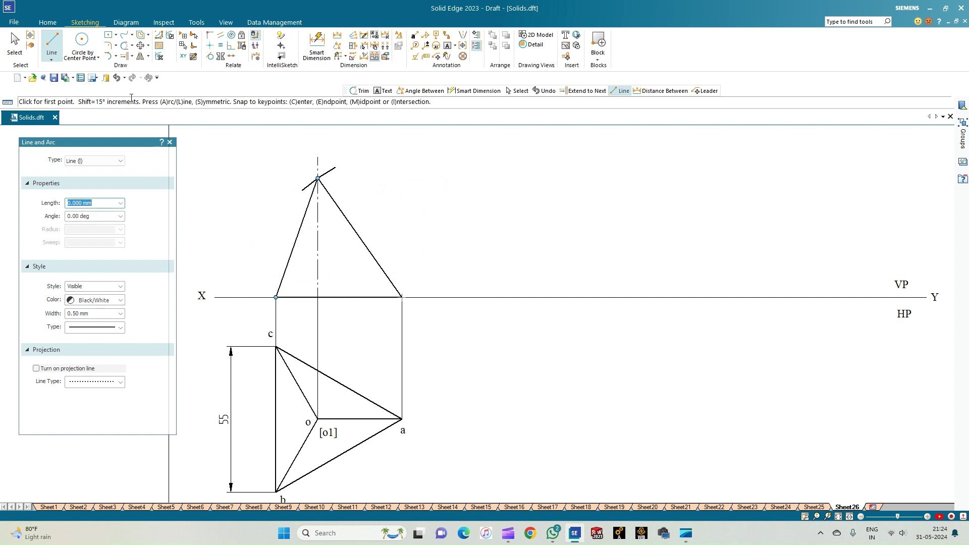
left_click(109, 56)
left_click(318, 177)
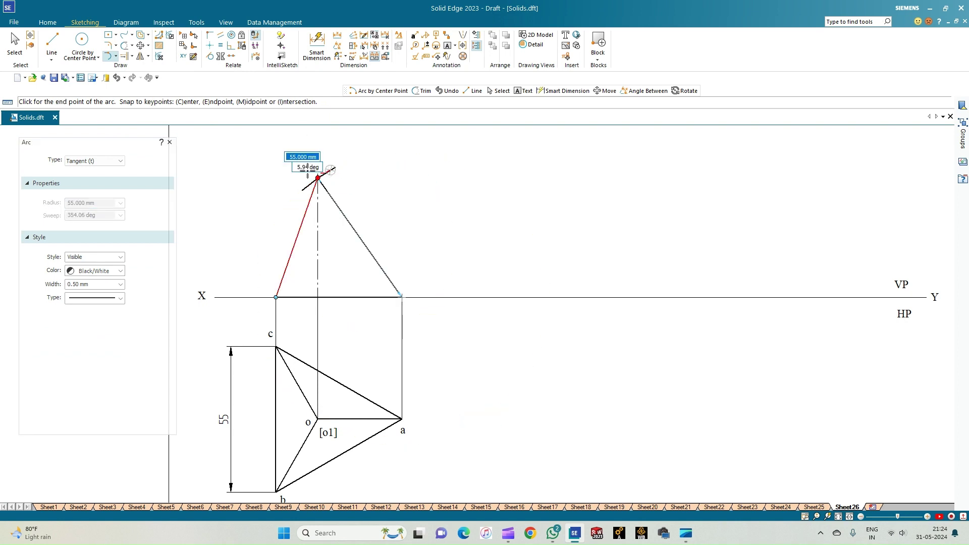
right_click(317, 178)
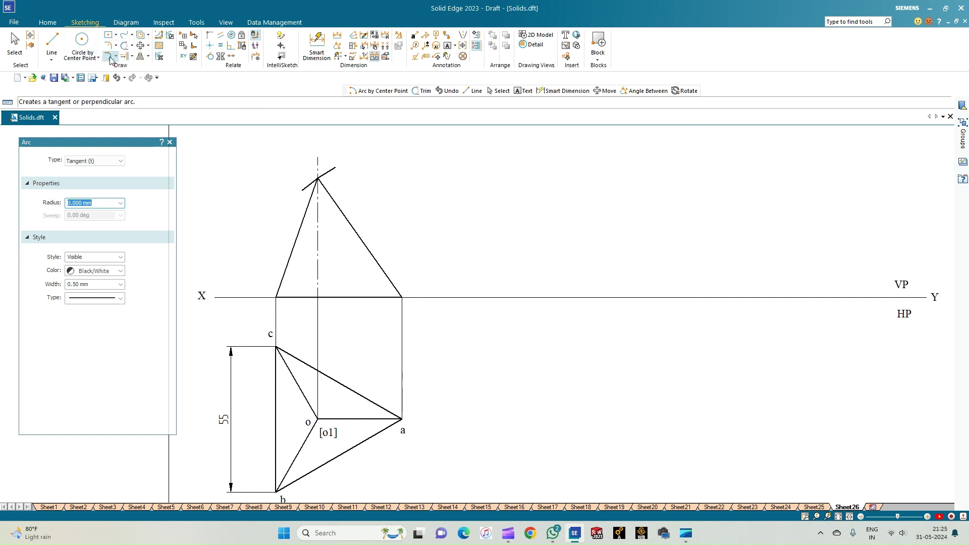
- Trim away the construction arc and the end of the chain-line axis extending above the front view's apex
left_click(124, 51)
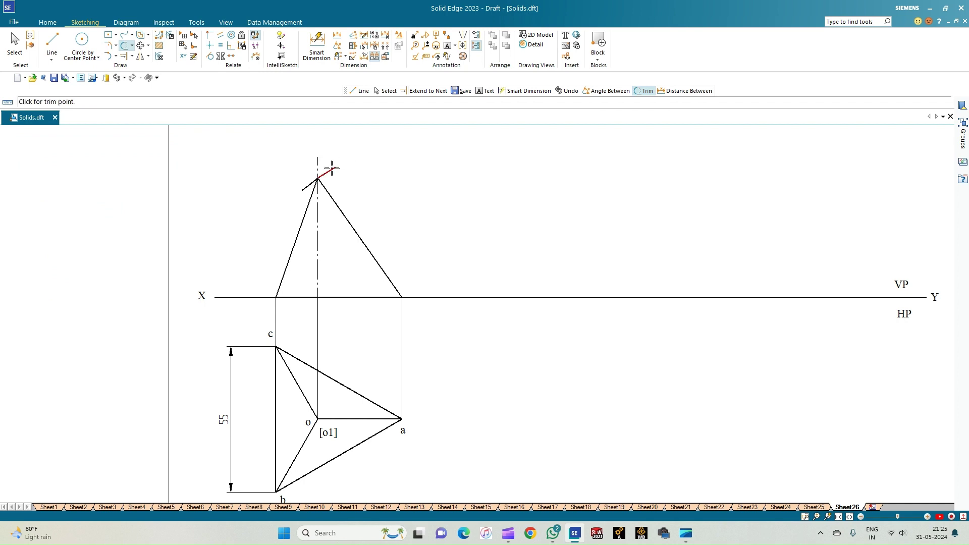
left_click(309, 184)
left_click(317, 166)
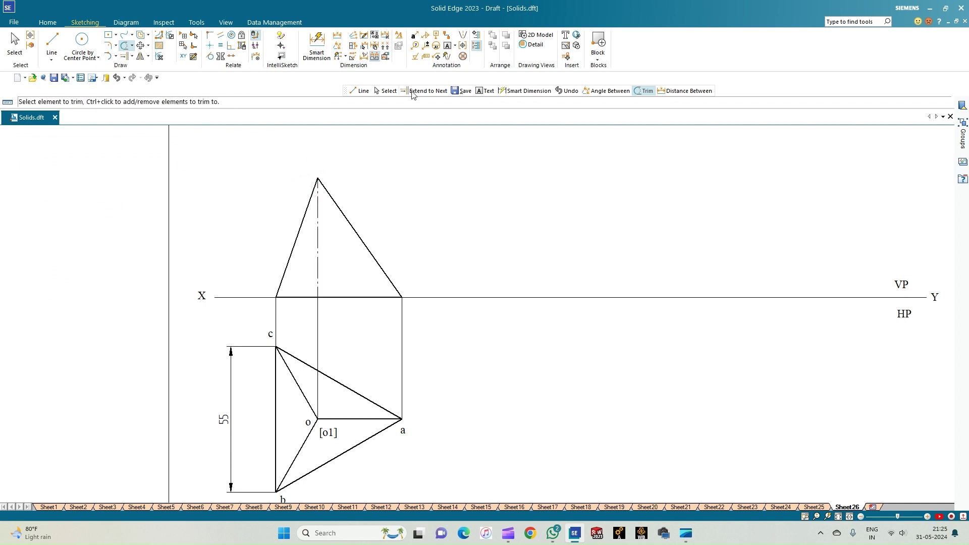
- Label the front view's base points a', b'(c') and o1', and its apex o'
left_click(448, 45)
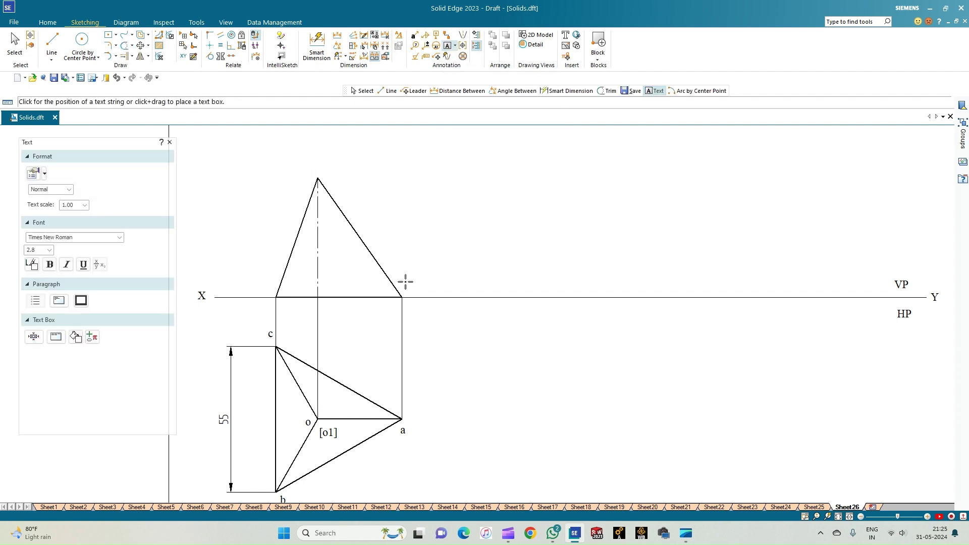
left_click(402, 280)
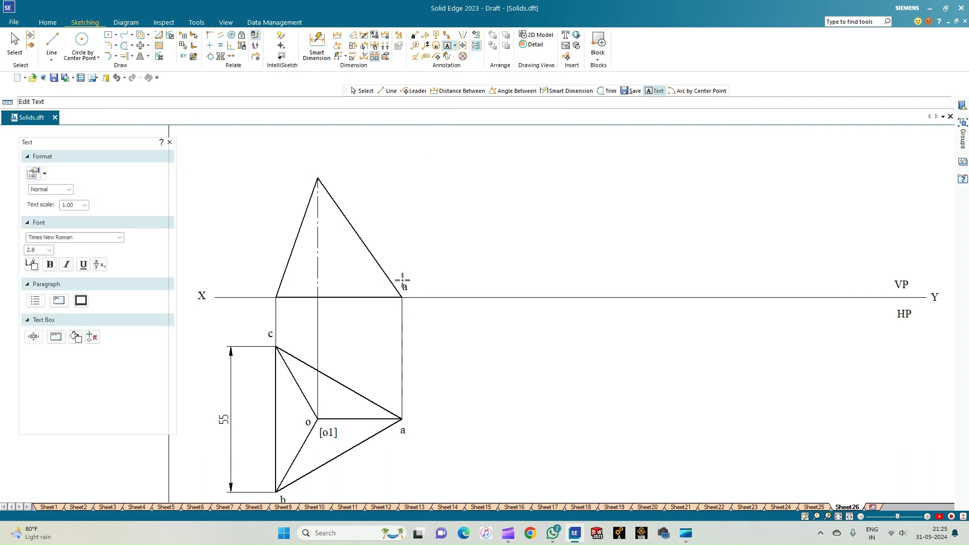
type("a'")
left_click(249, 284)
left_click(249, 284)
left_click(321, 279)
type("o1'")
left_click(315, 157)
type("o'")
key("BackSpace")
type("'")
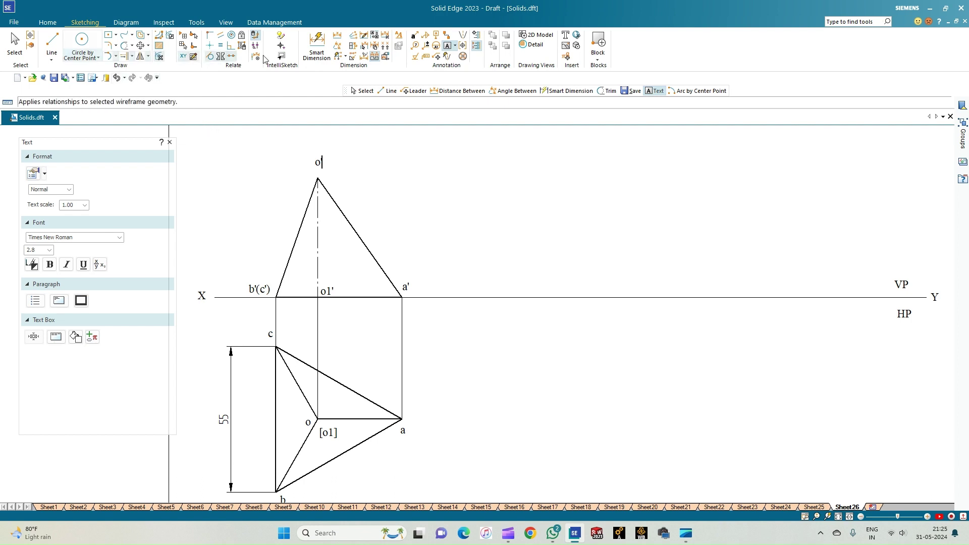
- Check the length of the front view's slanted edge o'a' with a trial dimension
left_click(316, 46)
left_click(335, 211)
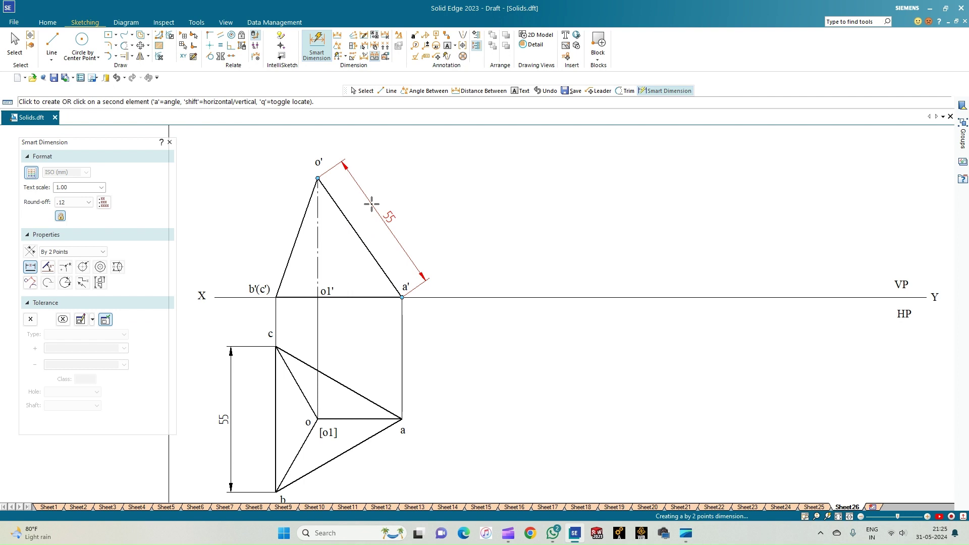
key("Escape")
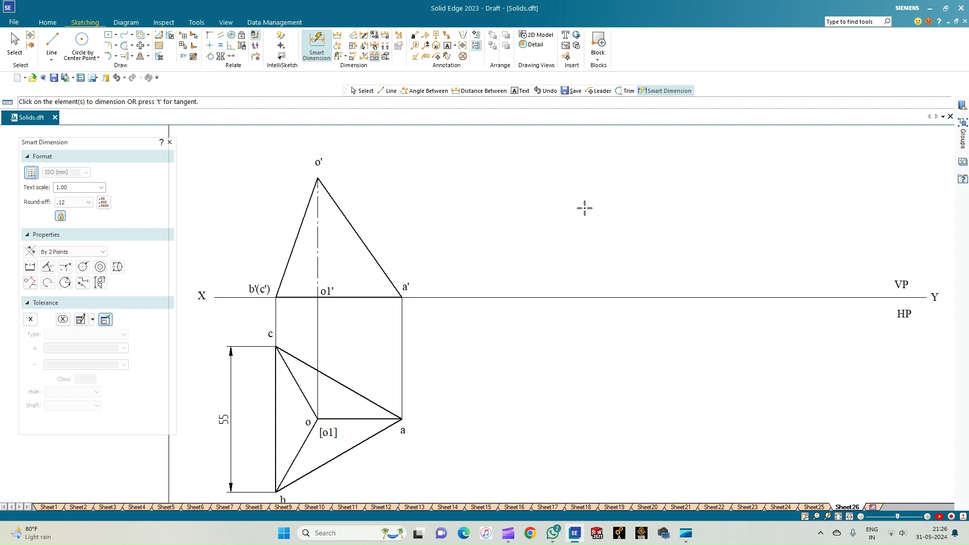
key("Escape")
- Copy the front view triangle with its axis and labels to the right along XY, using a' as the base point
left_click(355, 231)
left_click(323, 255, "ctrl")
left_click(297, 237, "ctrl")
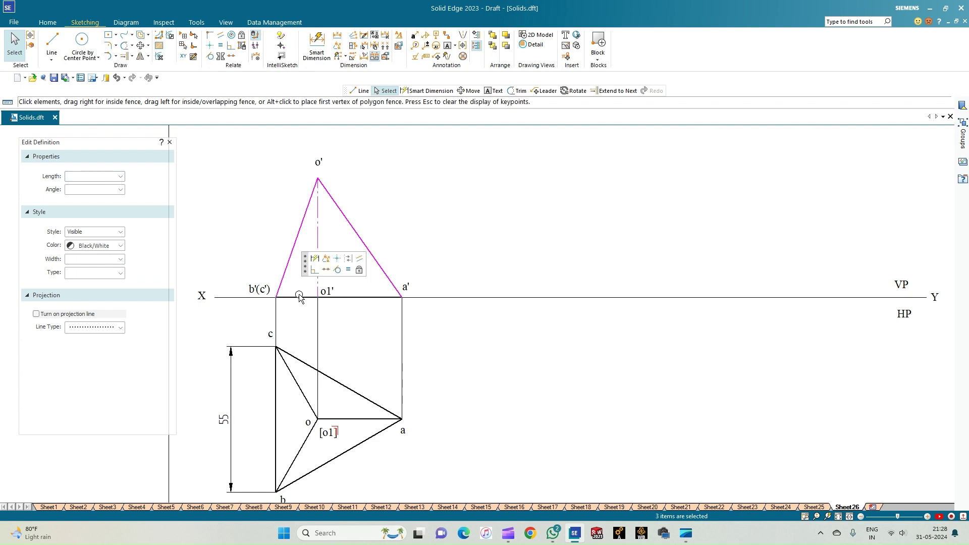
left_click(343, 298, "ctrl")
left_click(406, 286, "ctrl")
left_click(327, 291, "ctrl")
left_click(318, 162, "ctrl")
left_click(259, 289, "ctrl")
left_click(299, 298, "ctrl")
left_click(140, 45)
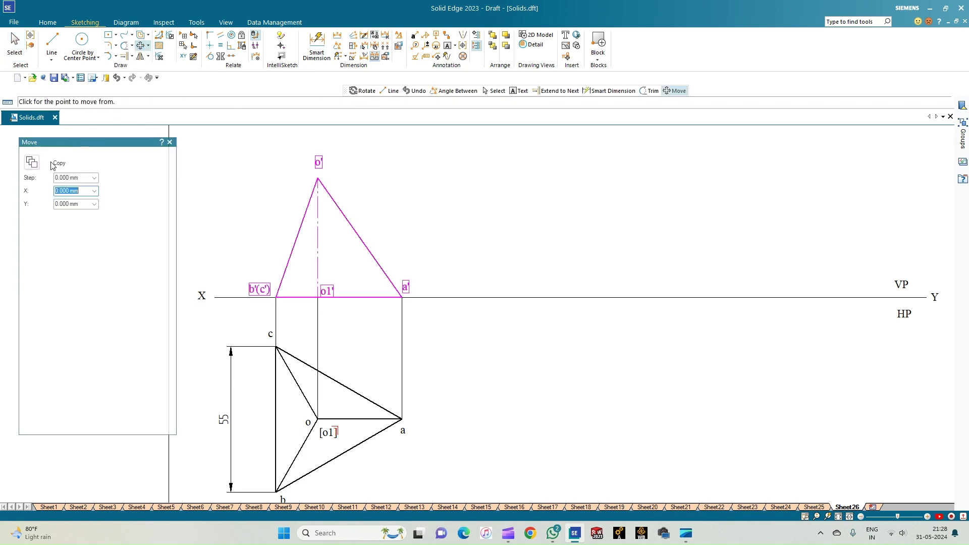
left_click(403, 298)
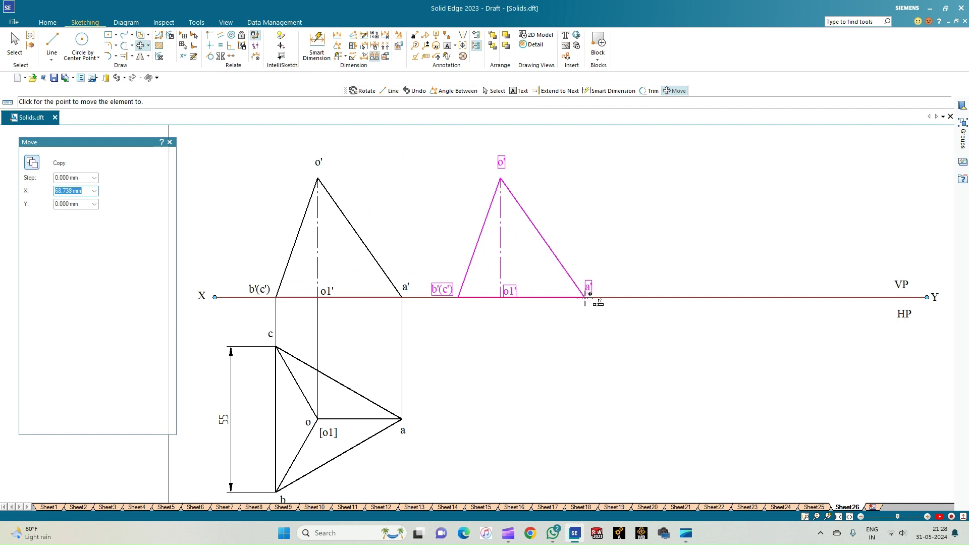
left_click(575, 298)
key("Escape")
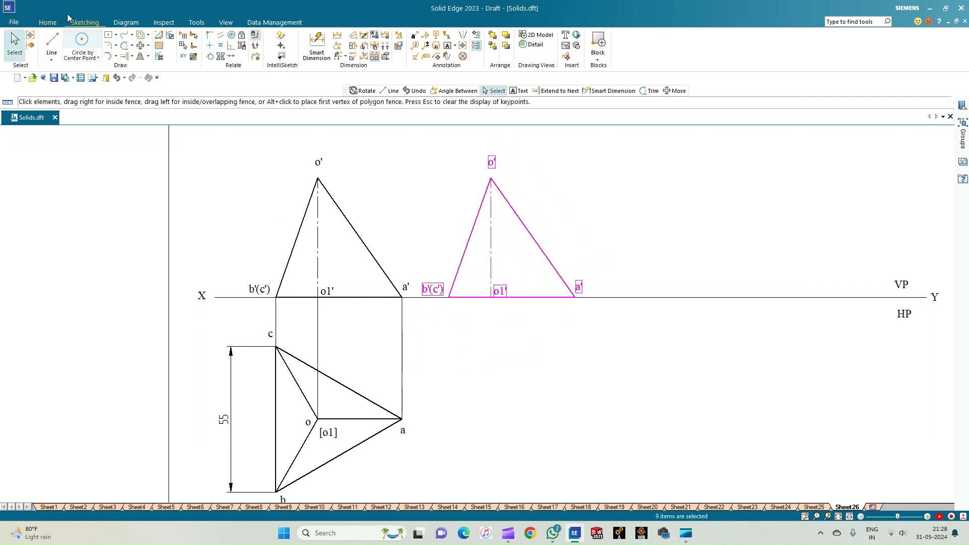
- Rotate the copied front view about a' so that edge a'o' lies along XY
left_click(147, 46)
left_click(150, 68)
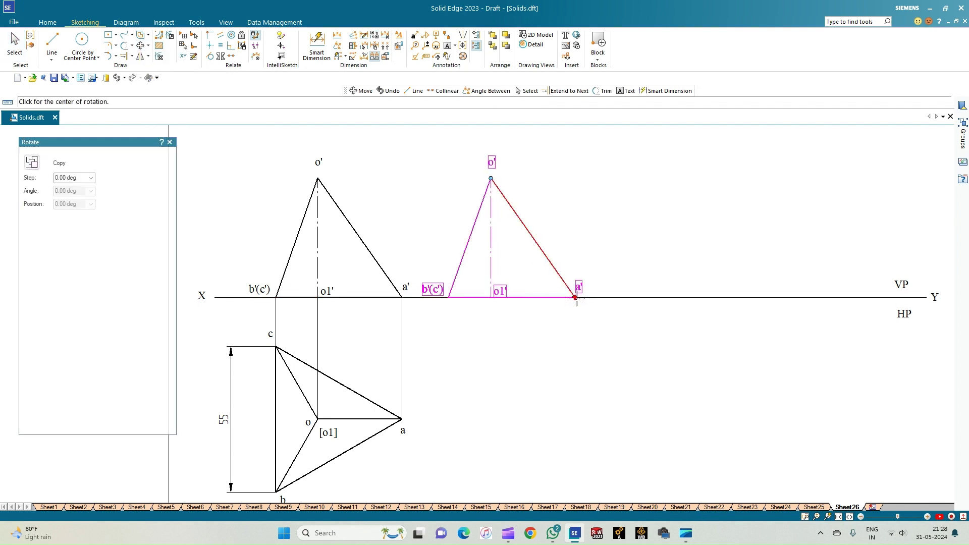
left_click(575, 298)
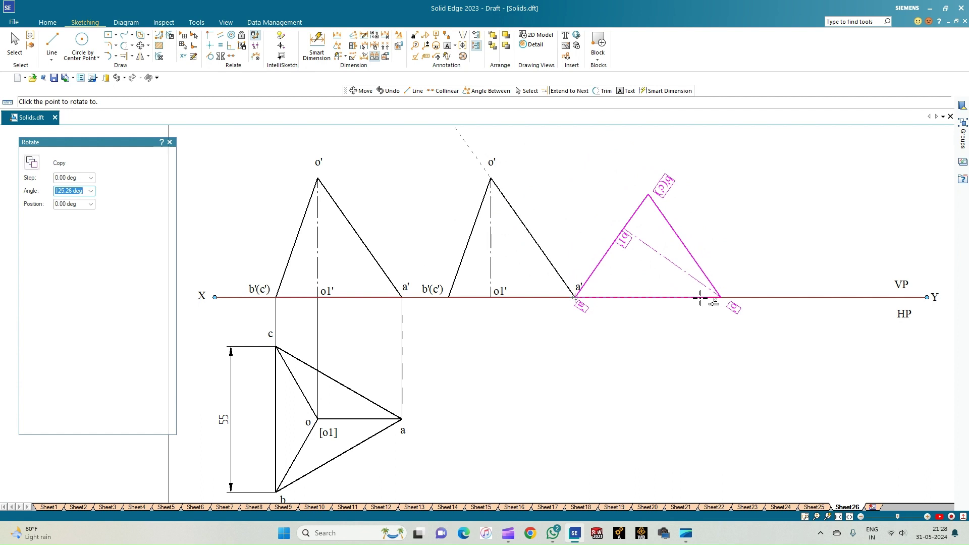
left_click(701, 298)
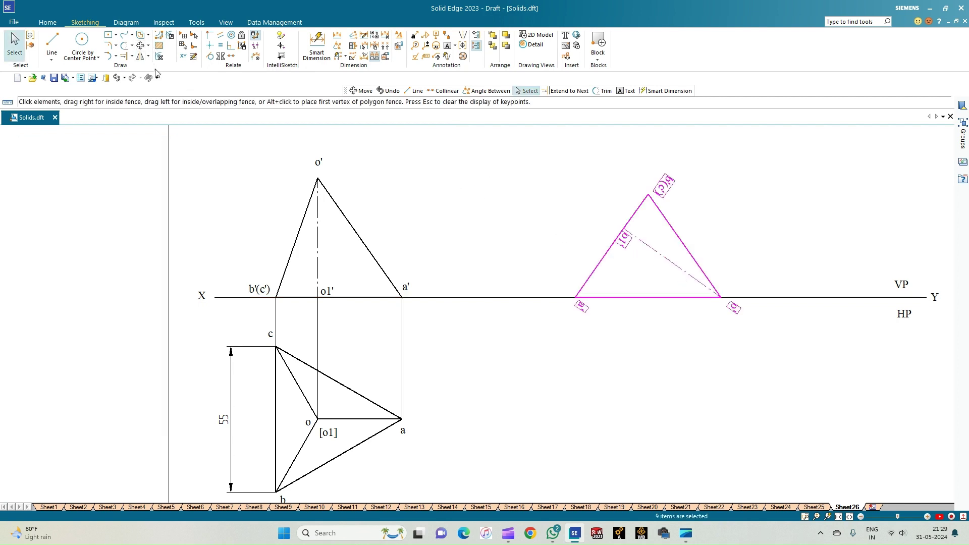
- Rotate the copied front view 50° upward about a' to incline edge a'o' to XY
left_click(148, 45)
left_click(156, 67)
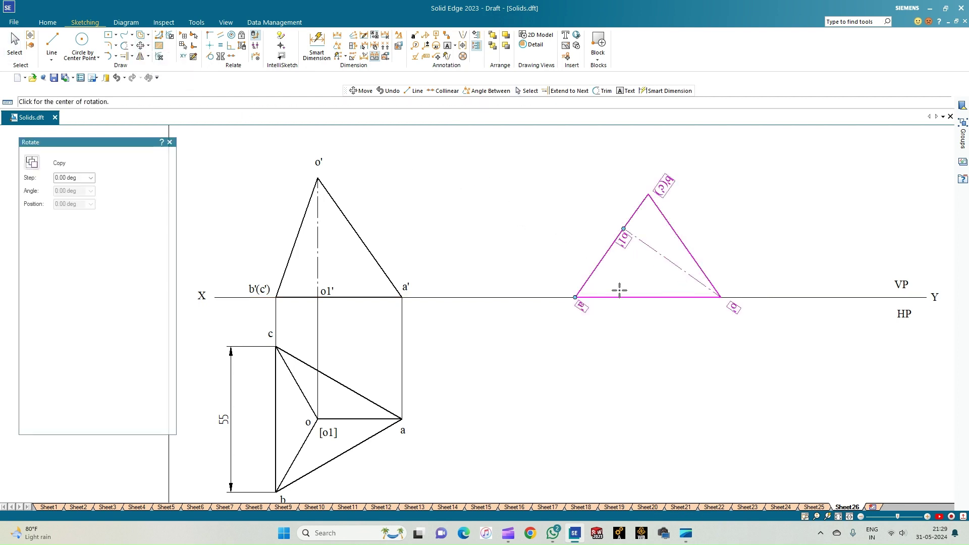
left_click(575, 298)
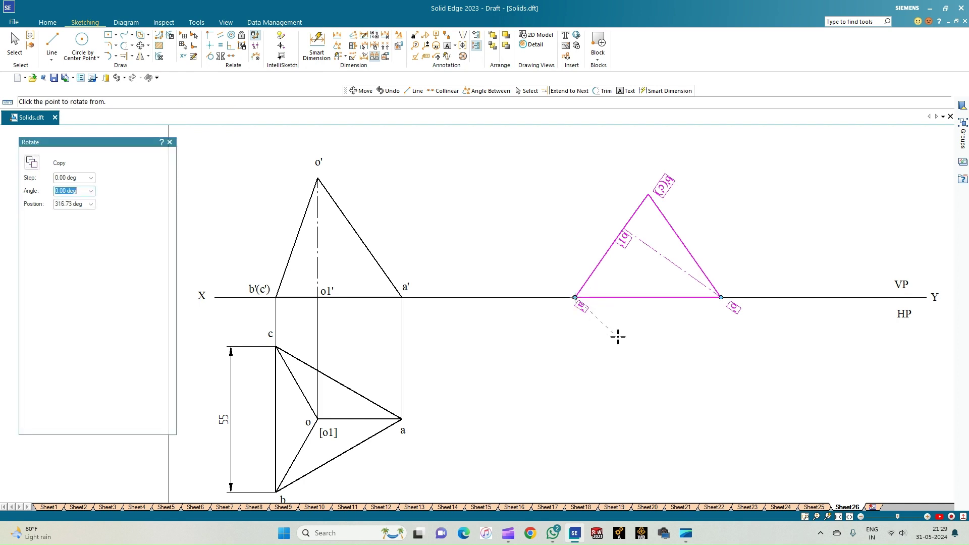
left_click(721, 297)
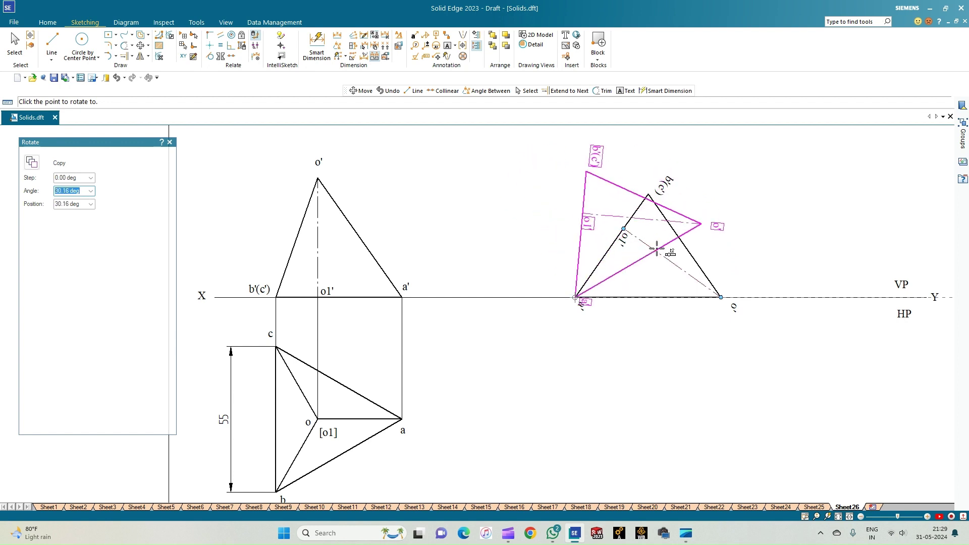
type("50")
key("Tab")
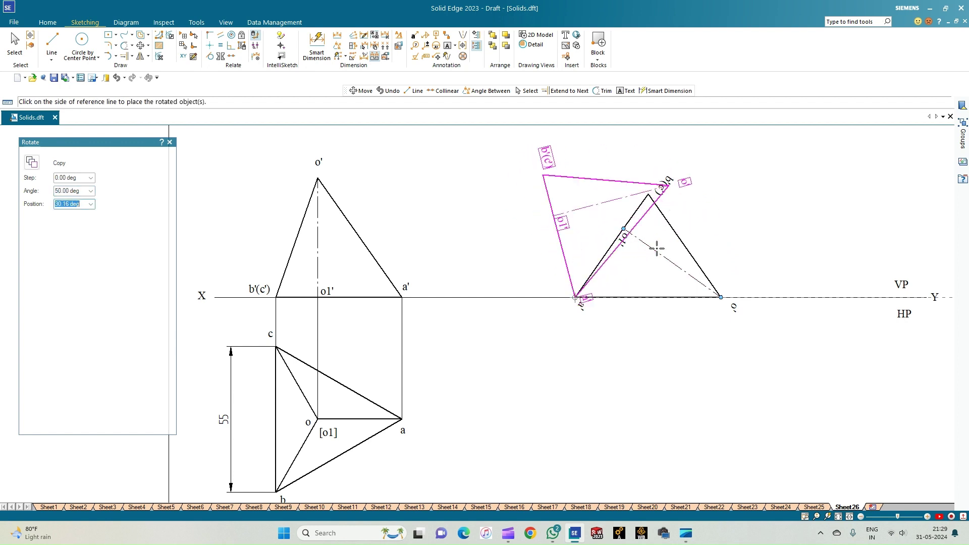
left_click(647, 287)
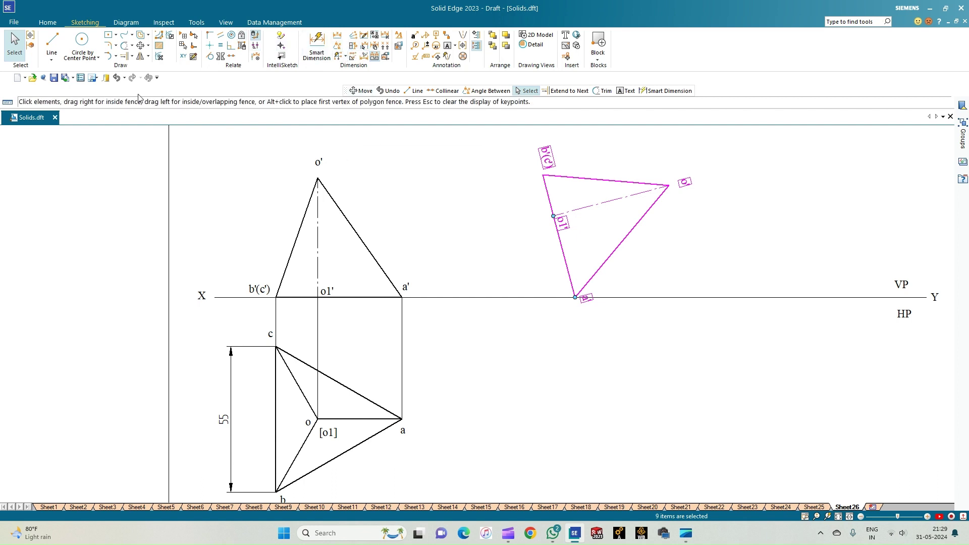
- Move the tilted front view left along XY by its a' corner, closer to the original view, without making a copy
left_click(141, 45)
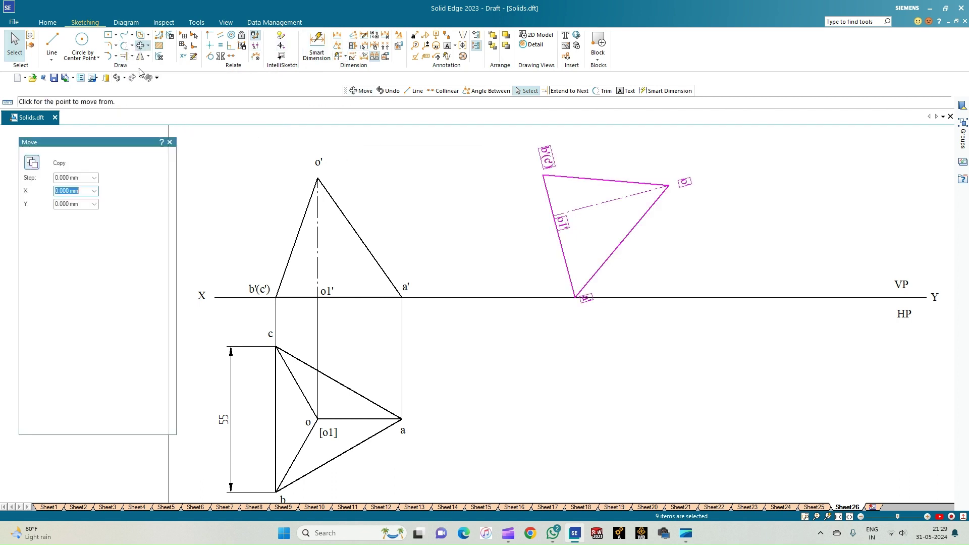
left_click(37, 165)
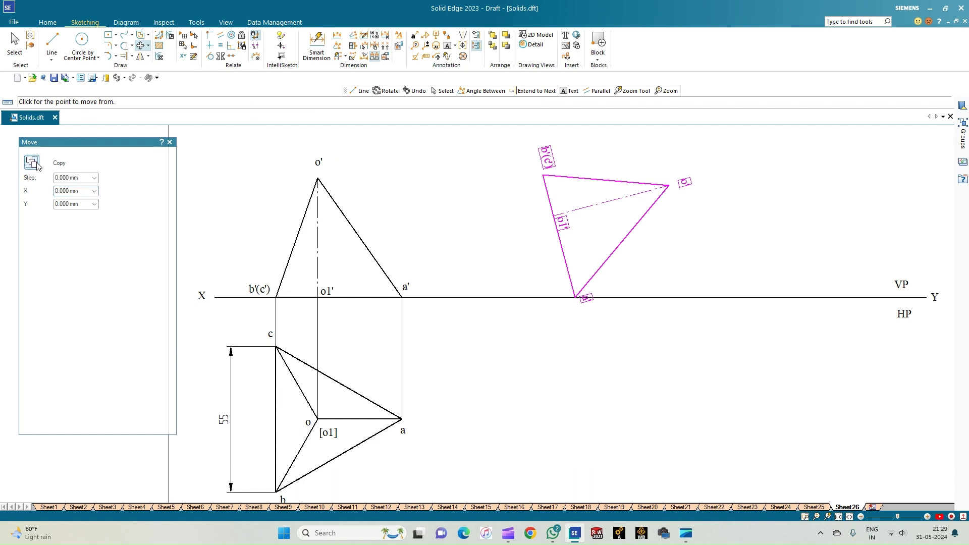
left_click(575, 297)
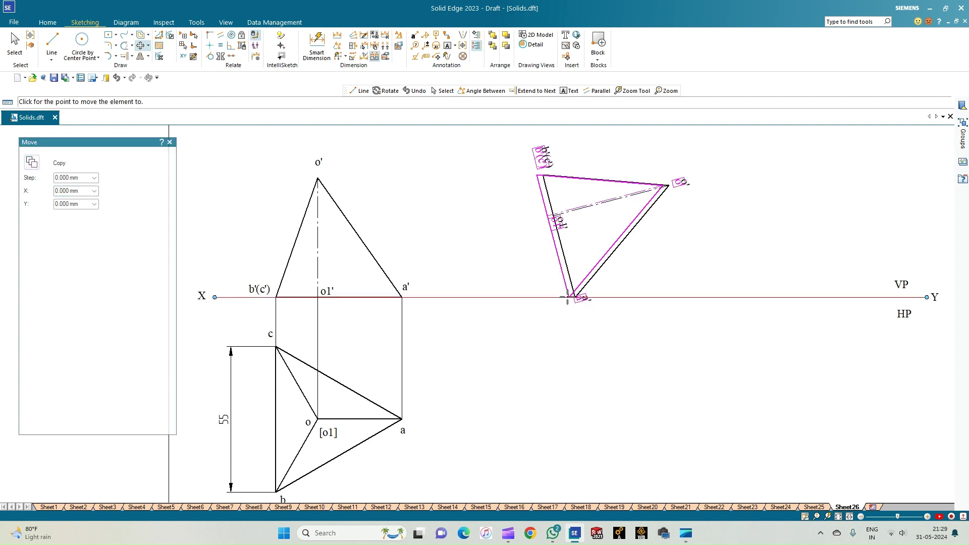
left_click(478, 297)
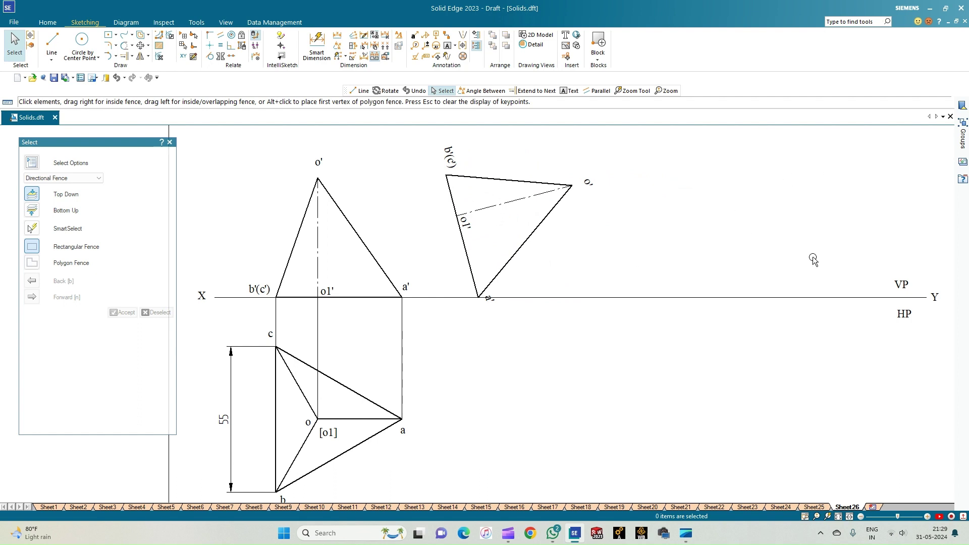
- Reposition the tilted view's labels a', o1' and b'(c') to the outer left side of the triangle
left_click(494, 295)
left_click_drag(496, 294, 474, 286)
left_click(490, 260)
left_click(461, 221)
left_click_drag(457, 226, 450, 221)
left_click(503, 256)
left_click(456, 158)
left_click_drag(456, 158, 437, 173)
left_click(586, 256)
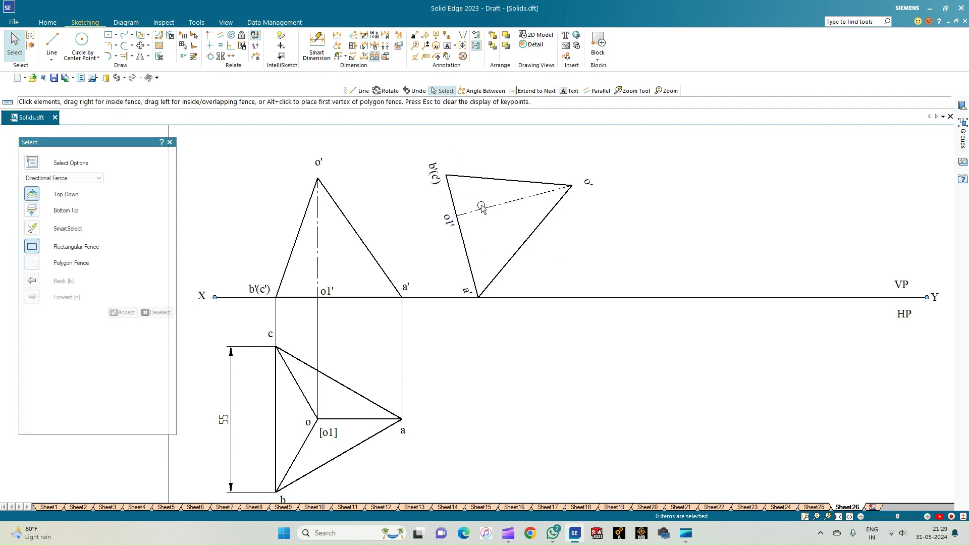
- Add an angle dimension between the tilted edge a'o' and the XY line
left_click(337, 45)
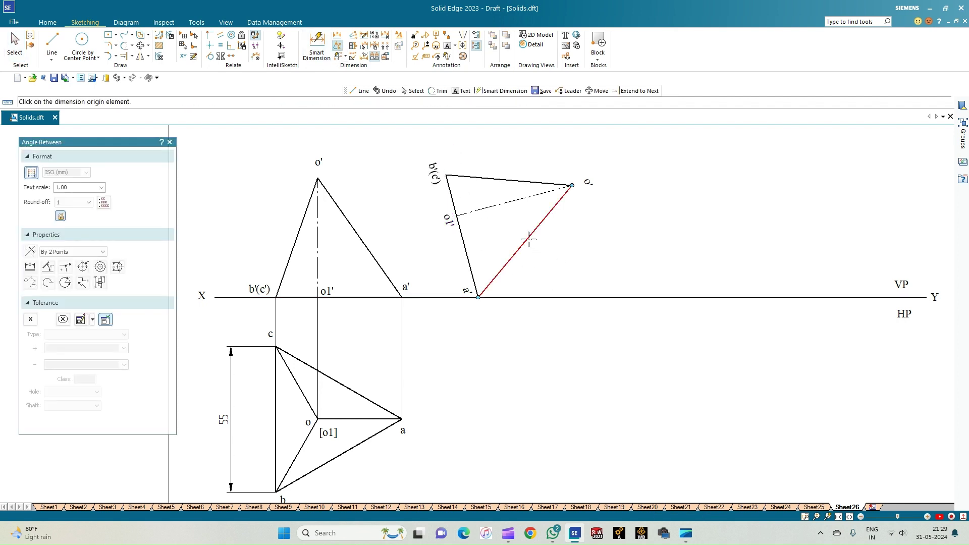
left_click(514, 254)
left_click(553, 298)
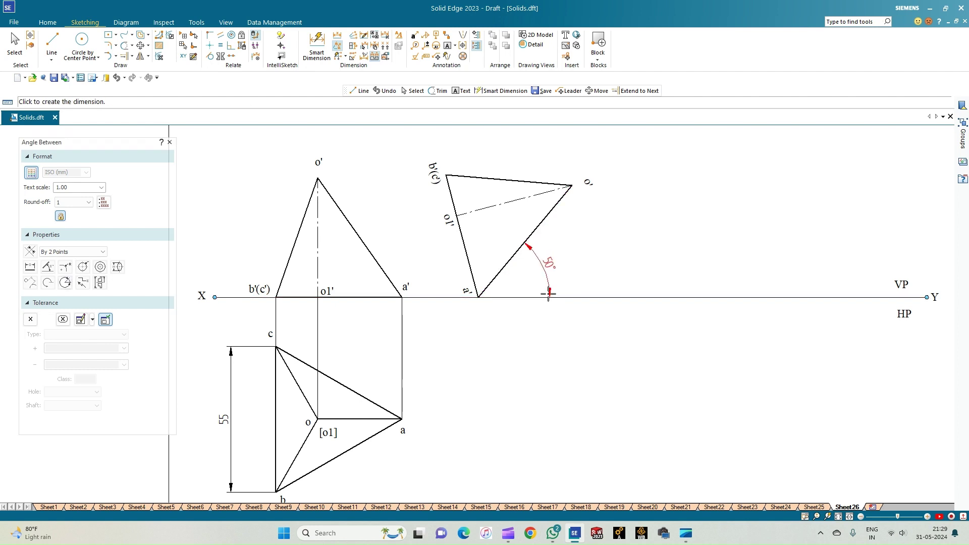
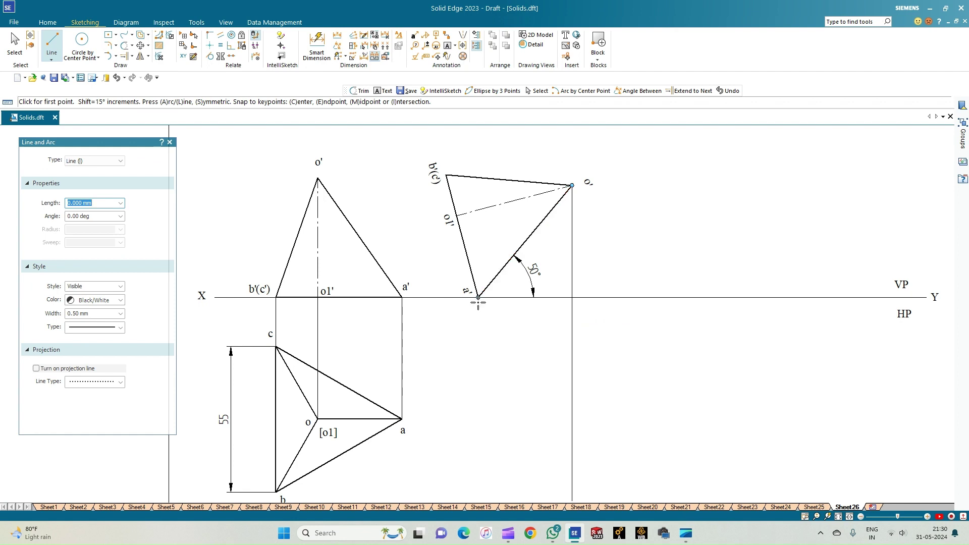
- Draw a vertical projector about 76 mm long downward from the tilted view's a' and set its width to 0.13 mm
left_click(479, 296)
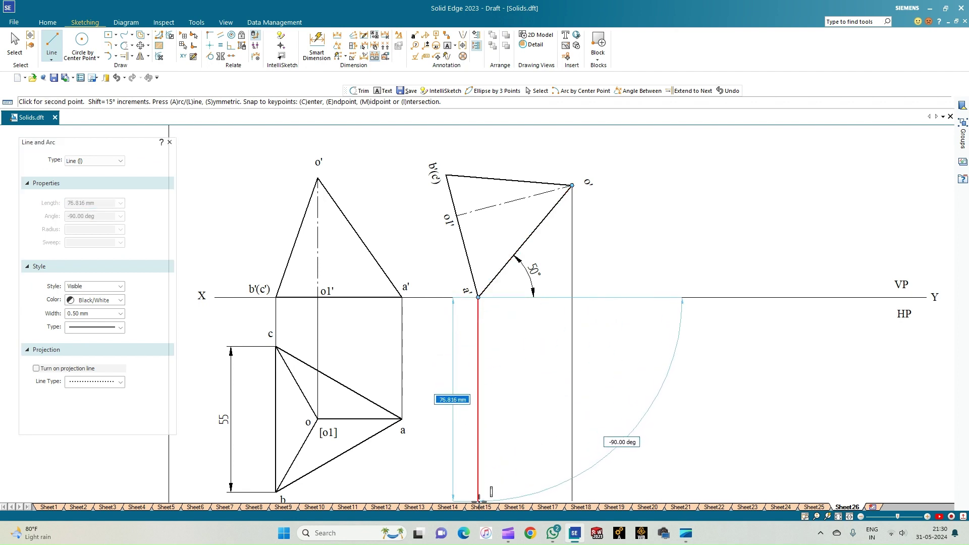
left_click(479, 499)
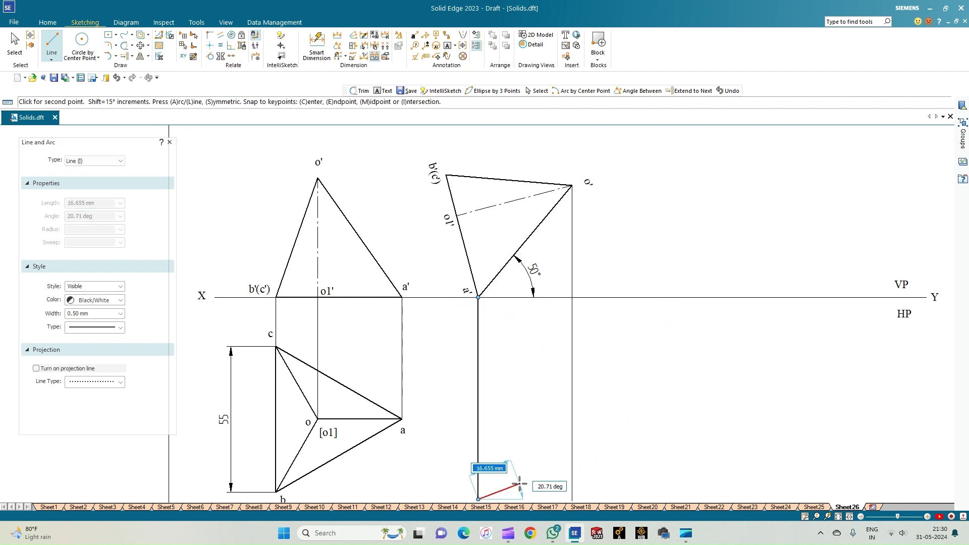
left_click(15, 43)
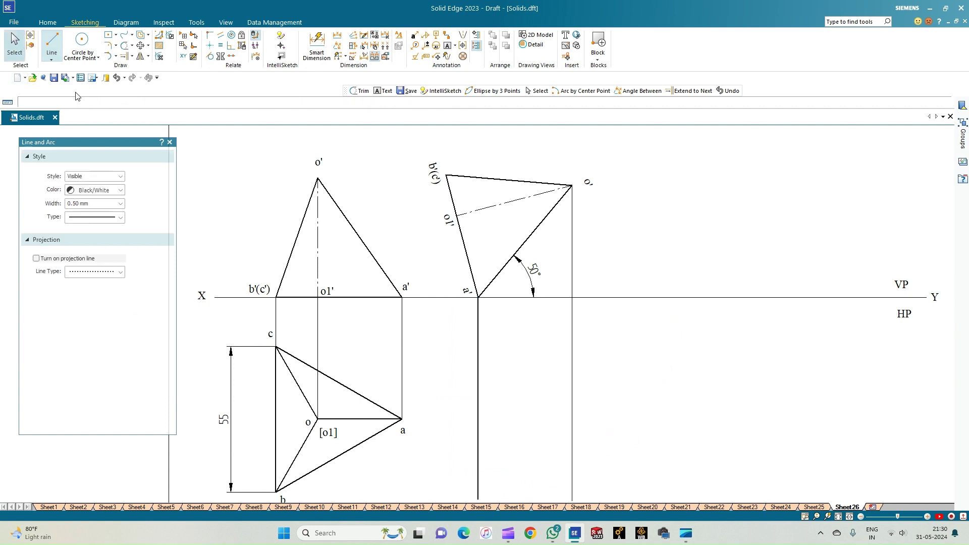
left_click(478, 351)
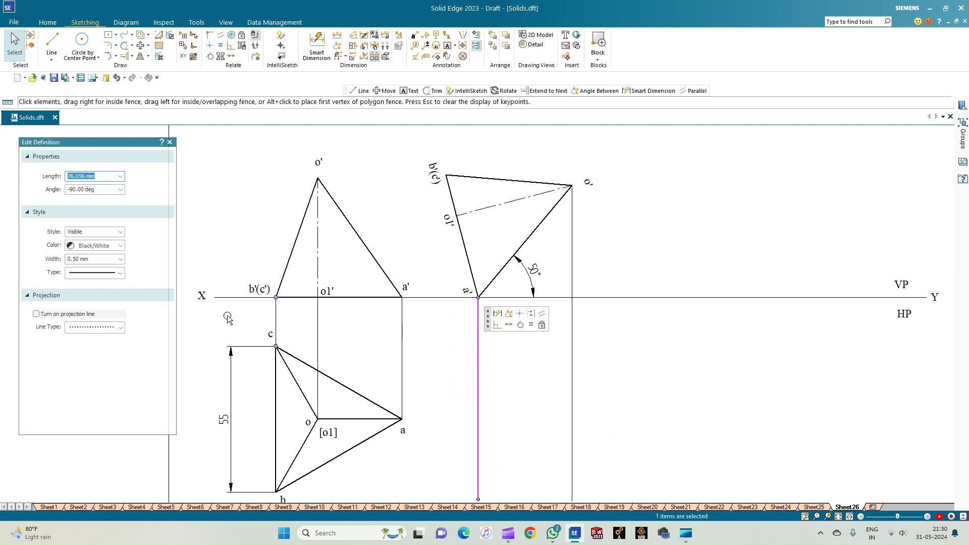
left_click(120, 259)
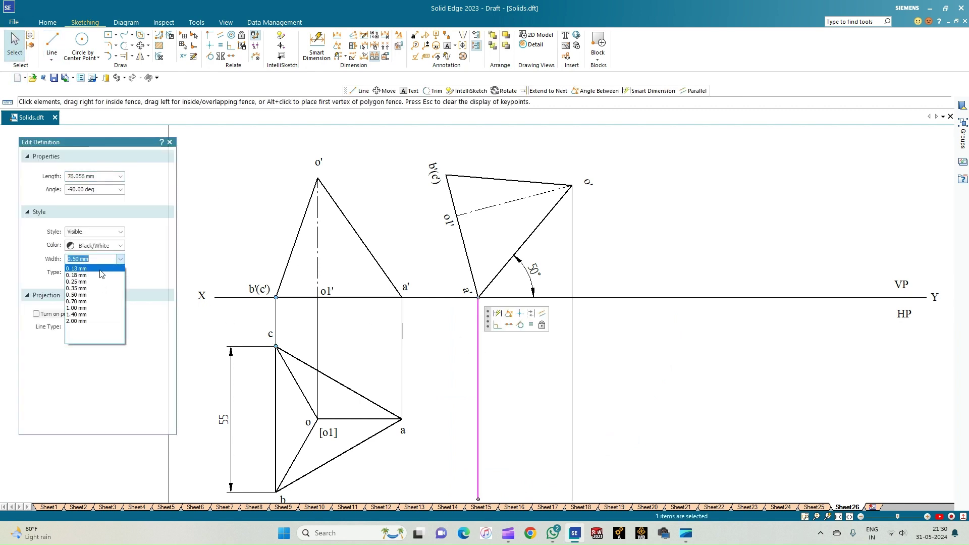
left_click(101, 276)
left_click(725, 381)
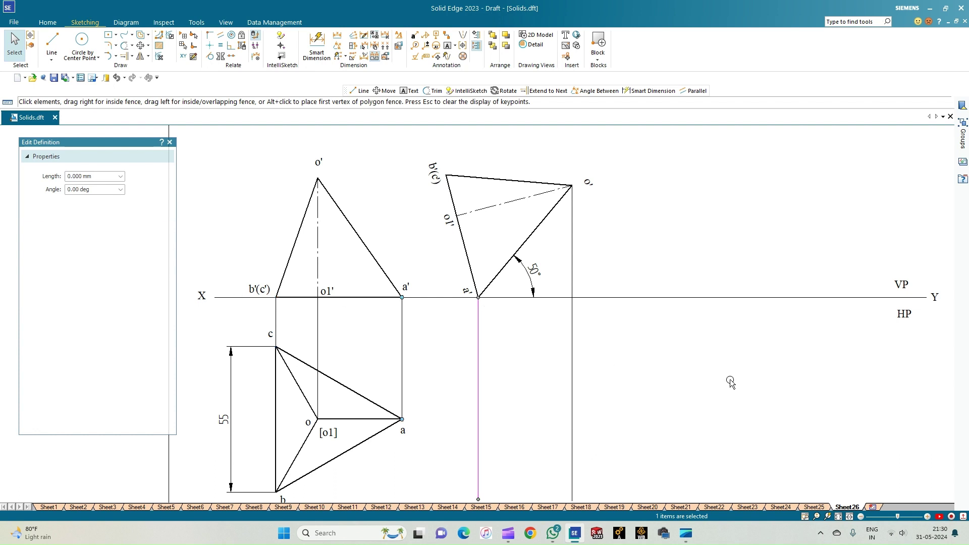
- Draw 0.13 mm wide vertical projectors from the tilted view's b'(c') and o1' down past the level of top-view corner b
left_click(52, 43)
left_click(114, 313)
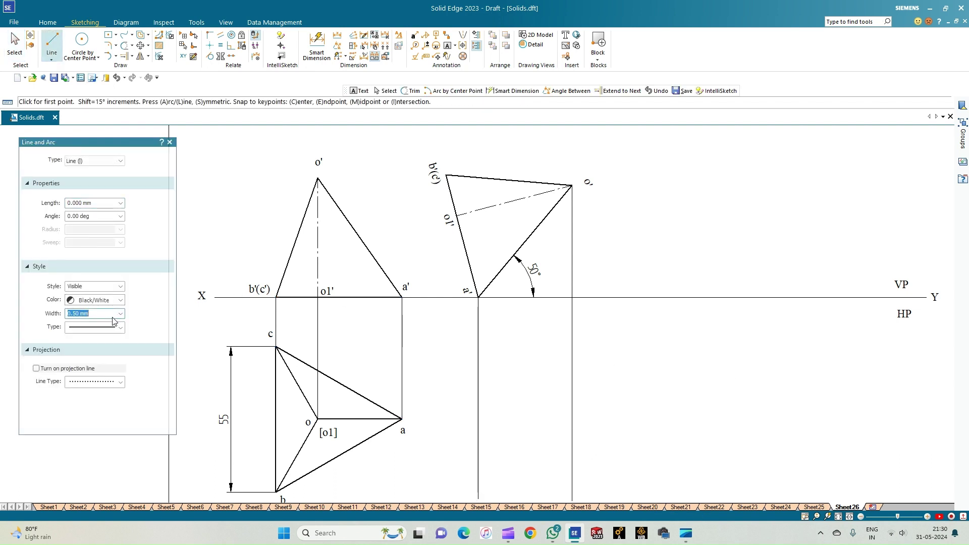
left_click(122, 314)
left_click(108, 323)
left_click(446, 176)
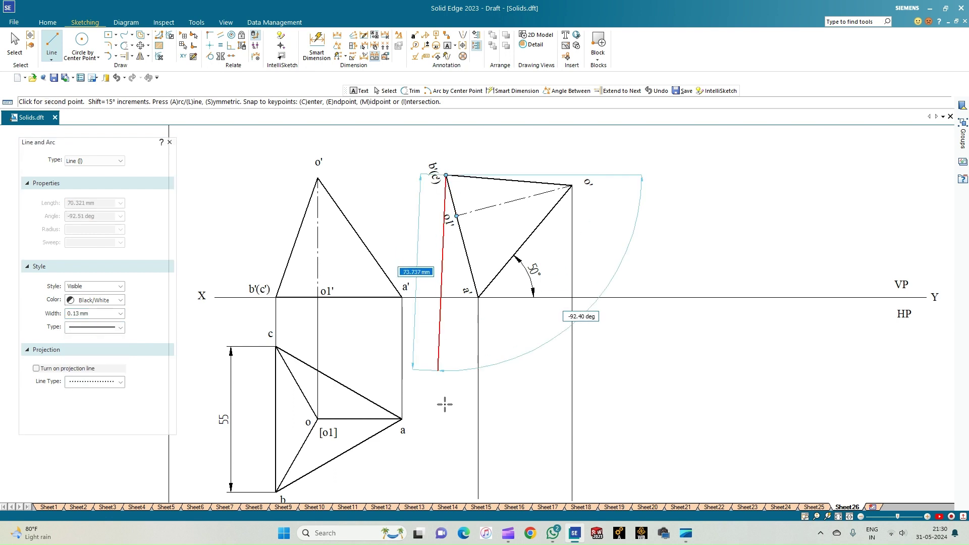
left_click(446, 501)
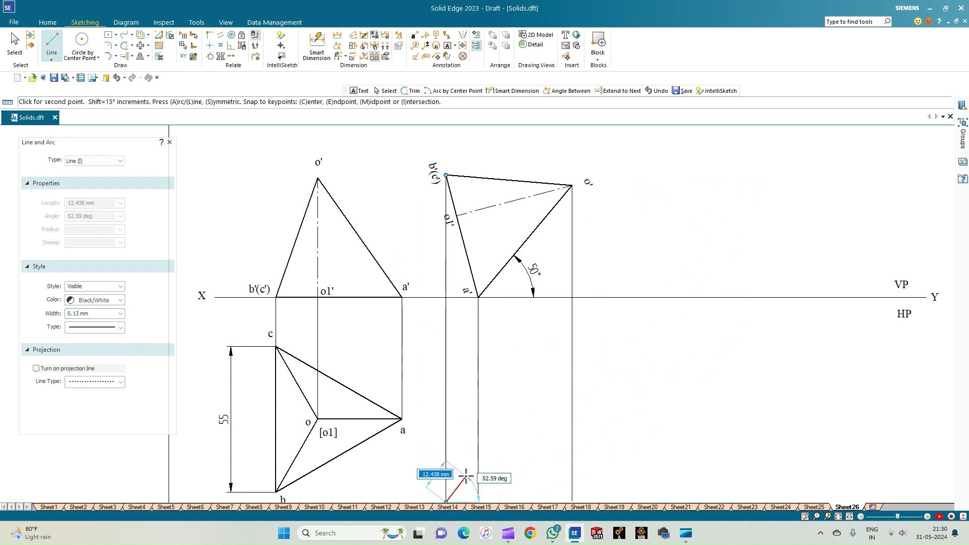
left_click(457, 216)
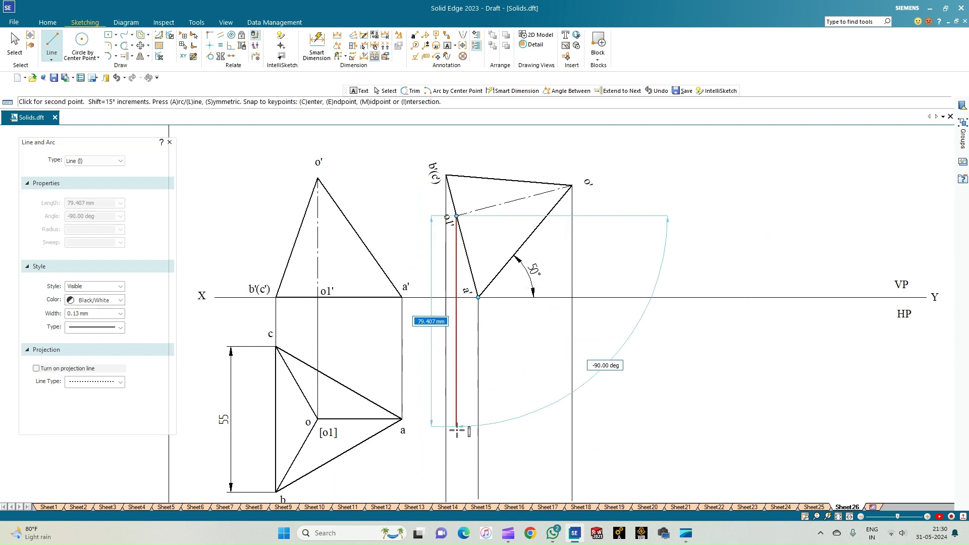
left_click(457, 501)
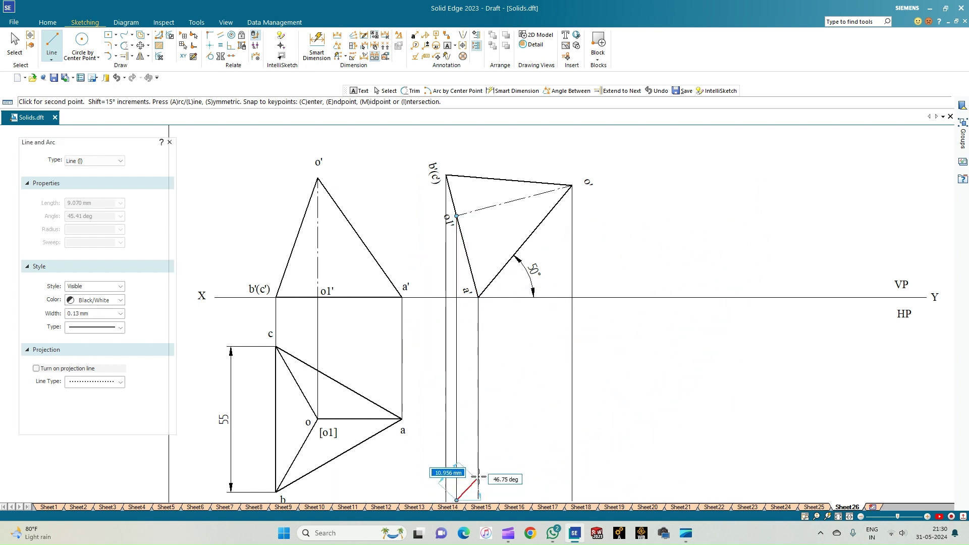
right_click(479, 469)
- Draw horizontal projectors from the first top view's a, c and b across to the tilted view's vertical projectors
left_click(402, 418)
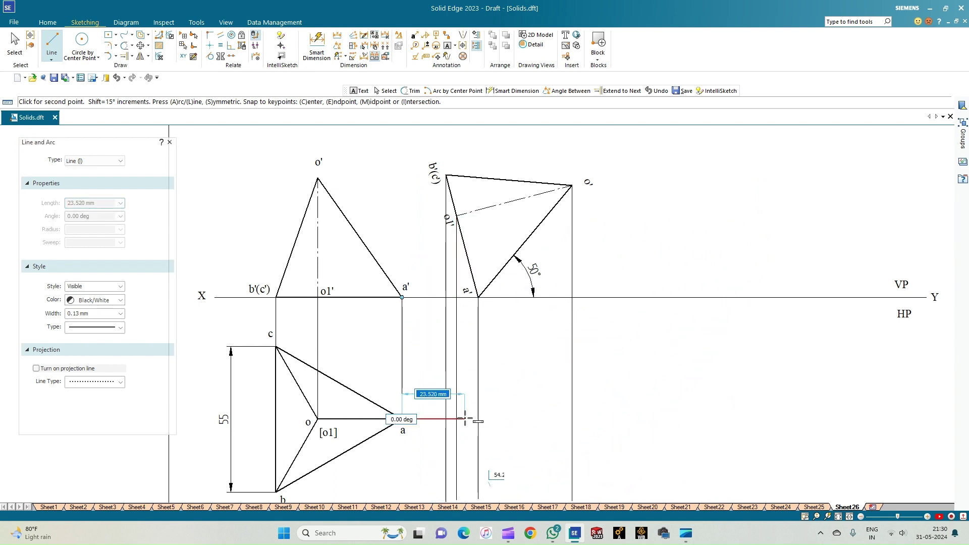
left_click(572, 419)
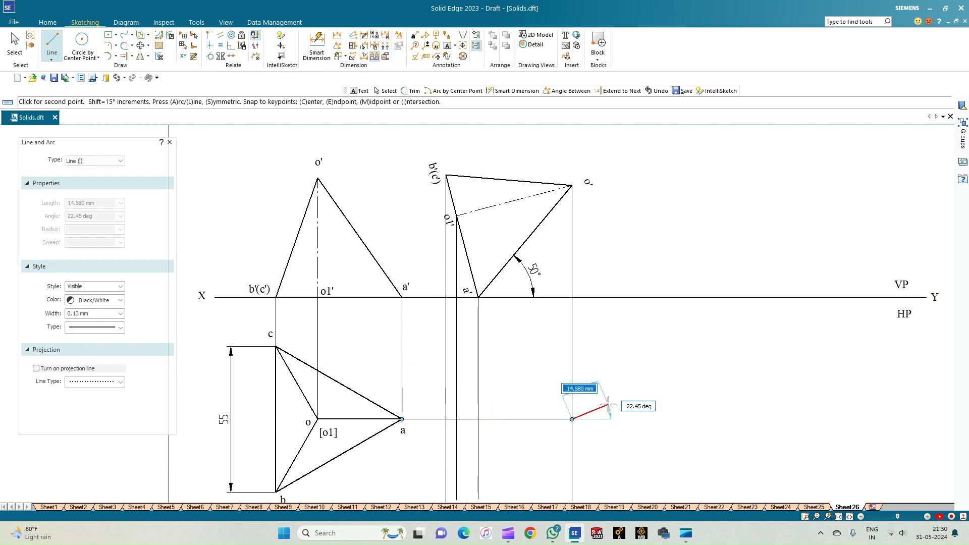
right_click(619, 404)
left_click(317, 419)
left_click(276, 347)
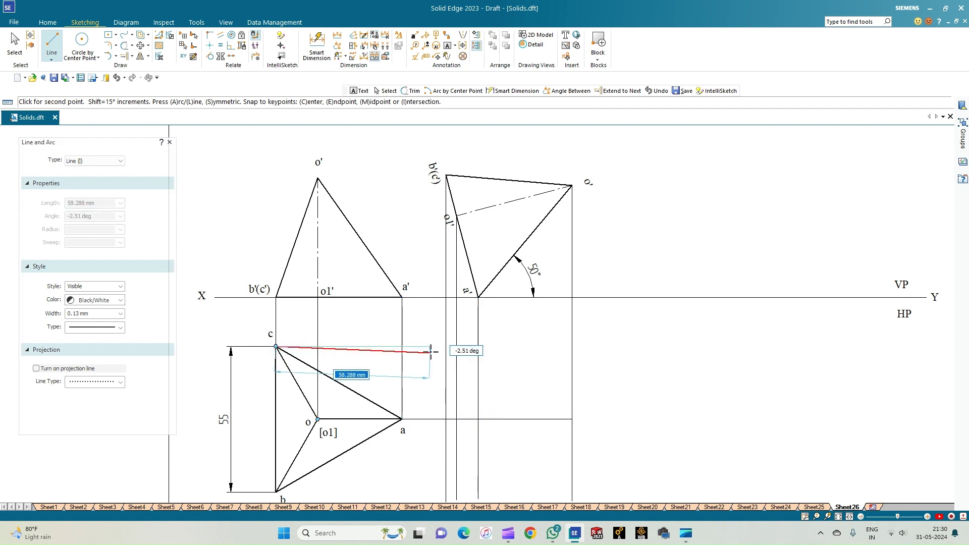
left_click(457, 347)
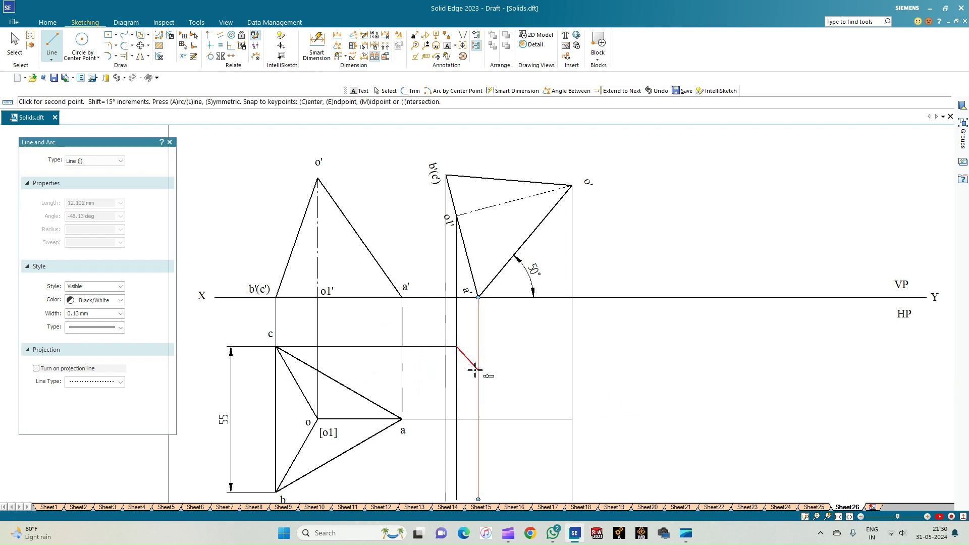
right_click(475, 372)
left_click(276, 492)
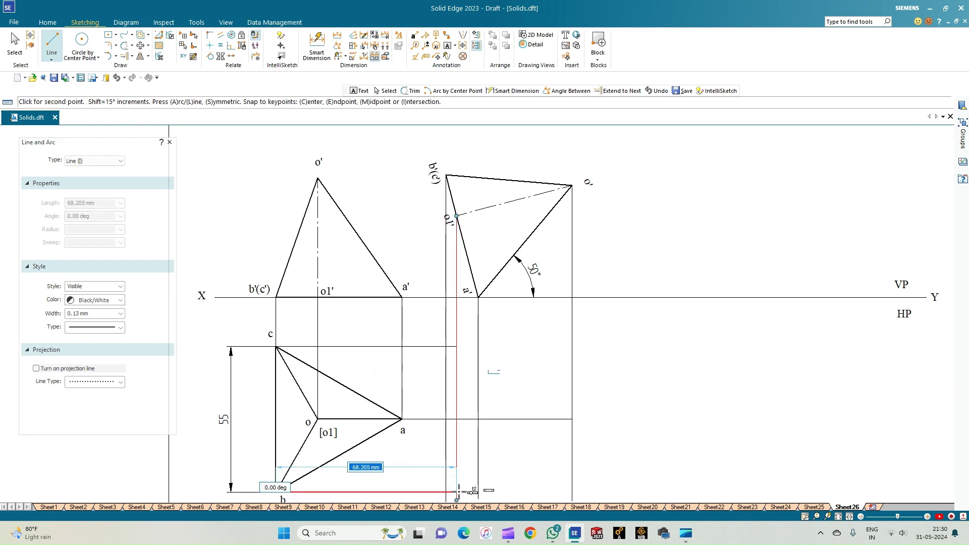
left_click(457, 492)
right_click(466, 462)
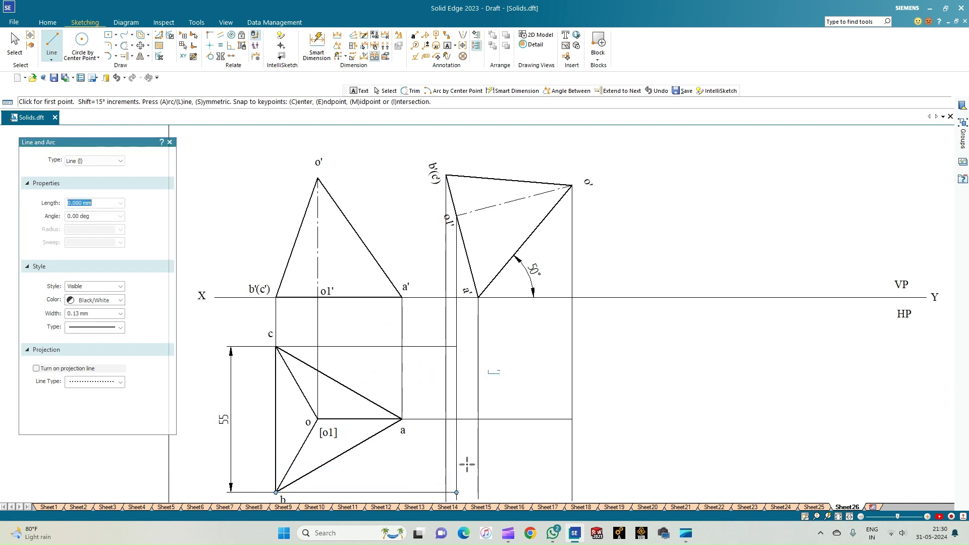
- Draw the second top view's triangular outline c-b-o in 0.50 mm wide lines through the projector intersections
left_click(59, 51)
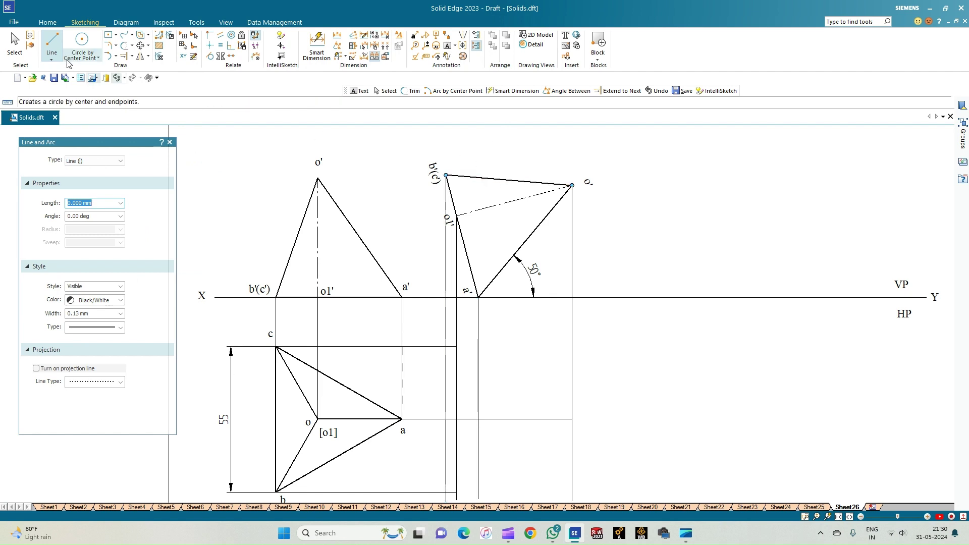
left_click(52, 43)
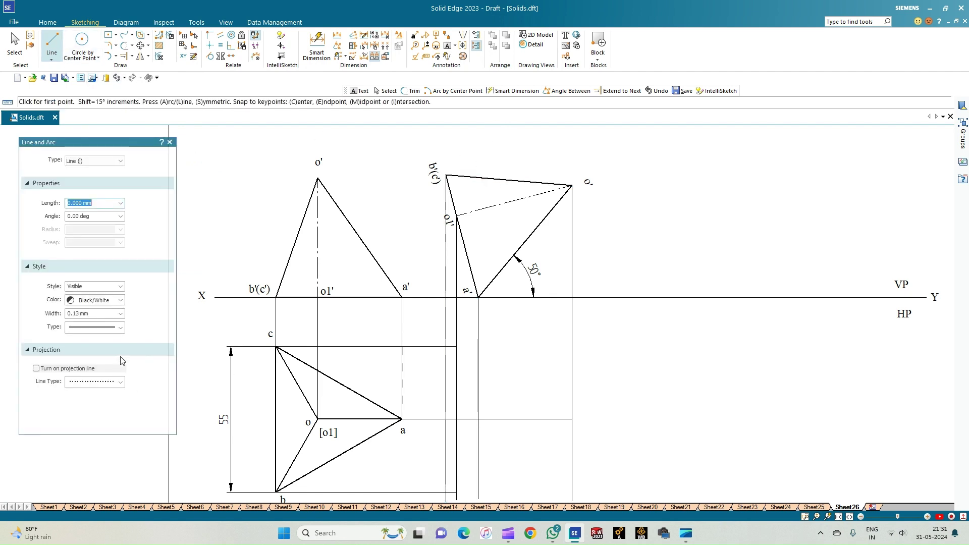
left_click(120, 313)
left_click(81, 353)
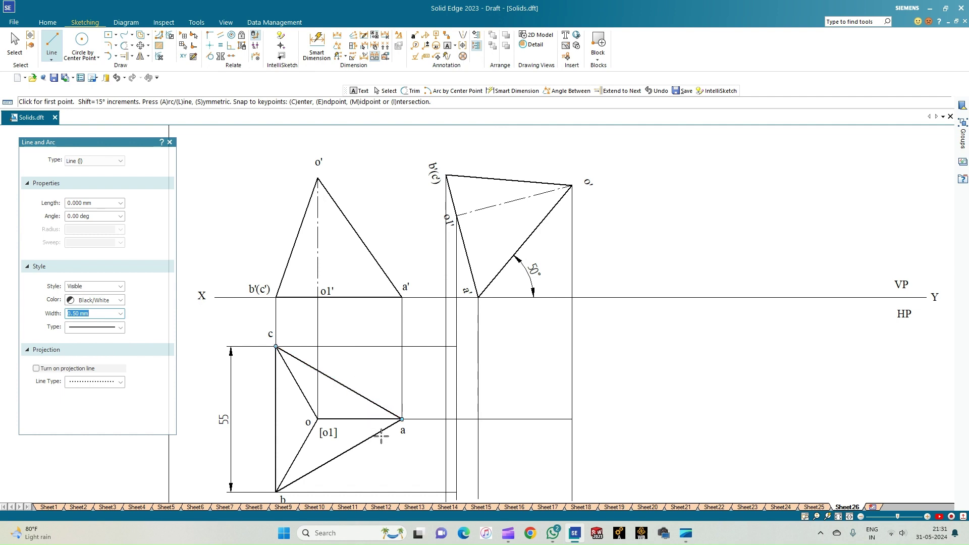
left_click(445, 347)
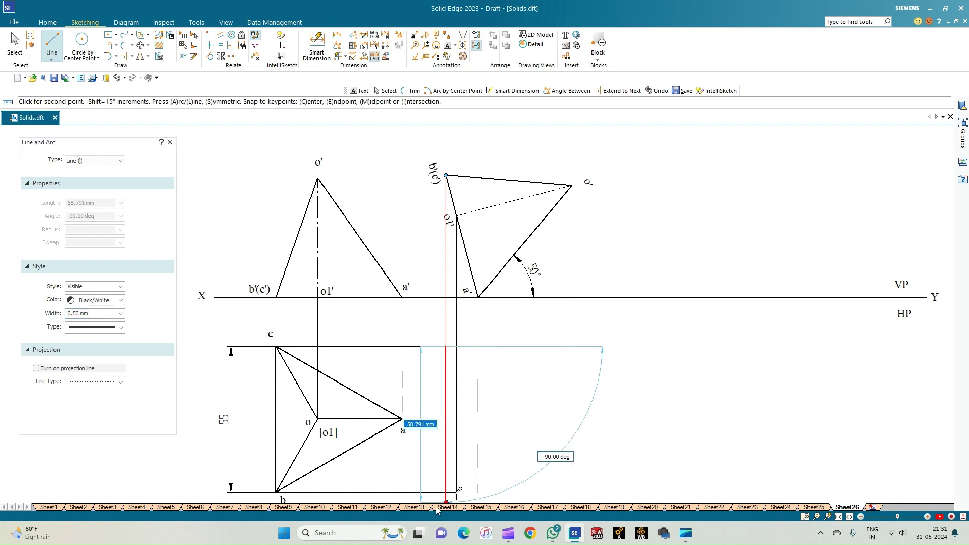
left_click(446, 492)
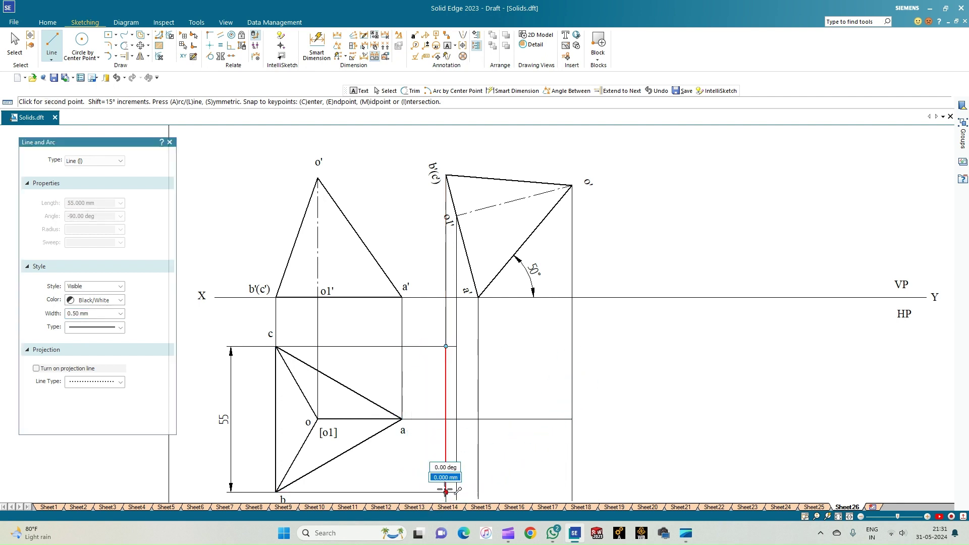
left_click(573, 419)
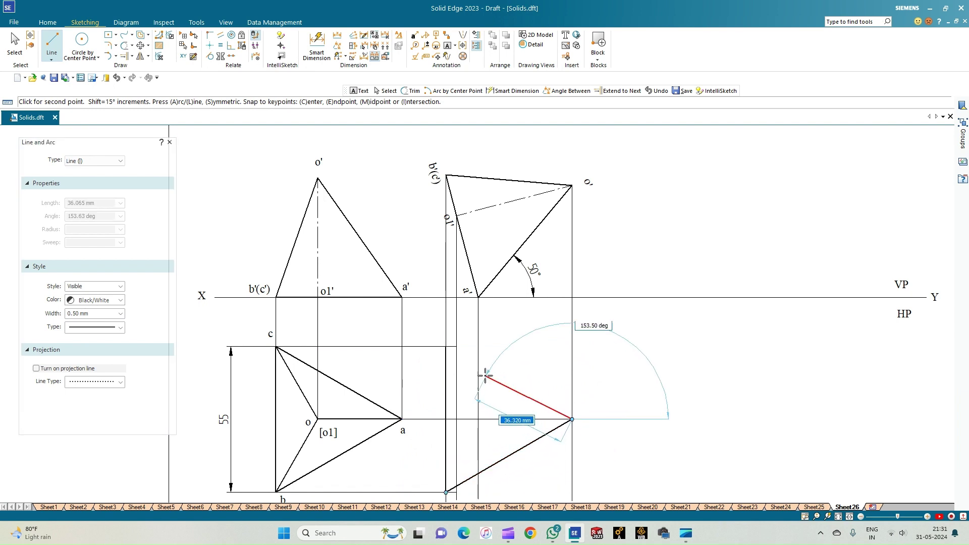
left_click(445, 347)
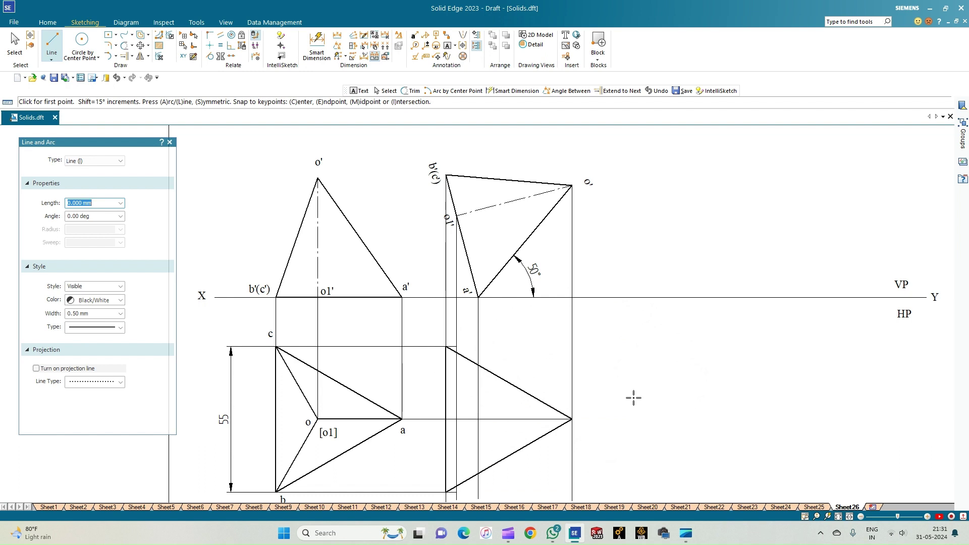
- Draw dashed hidden edges from the second top view's corner a to o, c and b
left_click(121, 328)
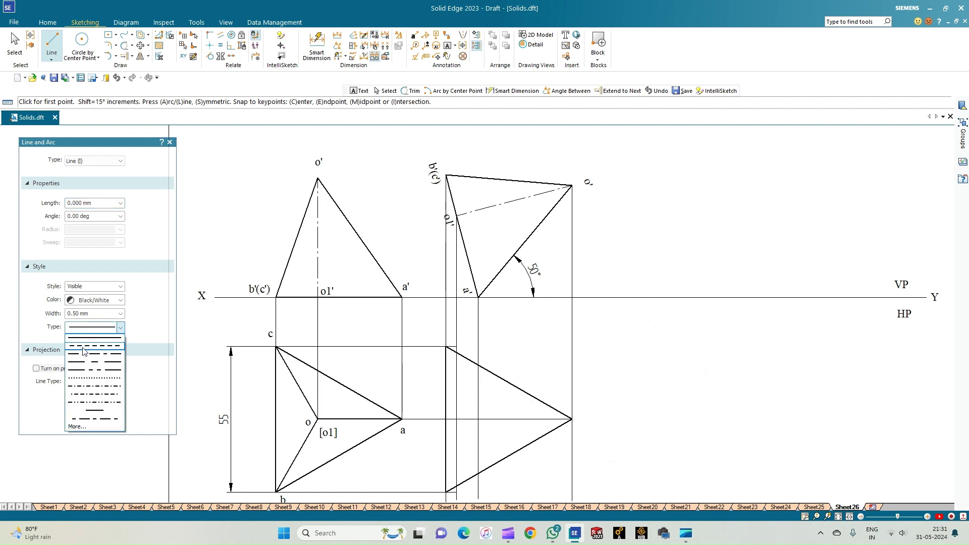
left_click(94, 346)
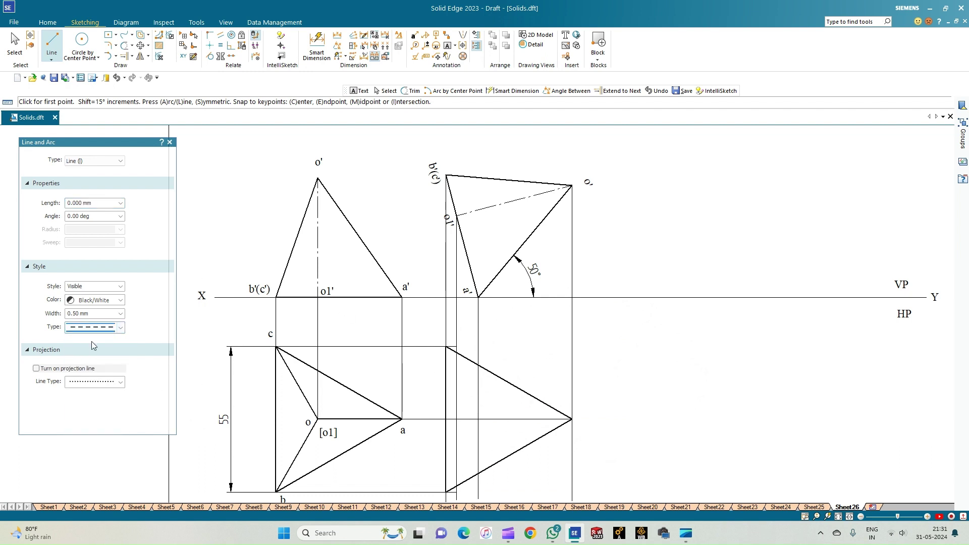
left_click(478, 419)
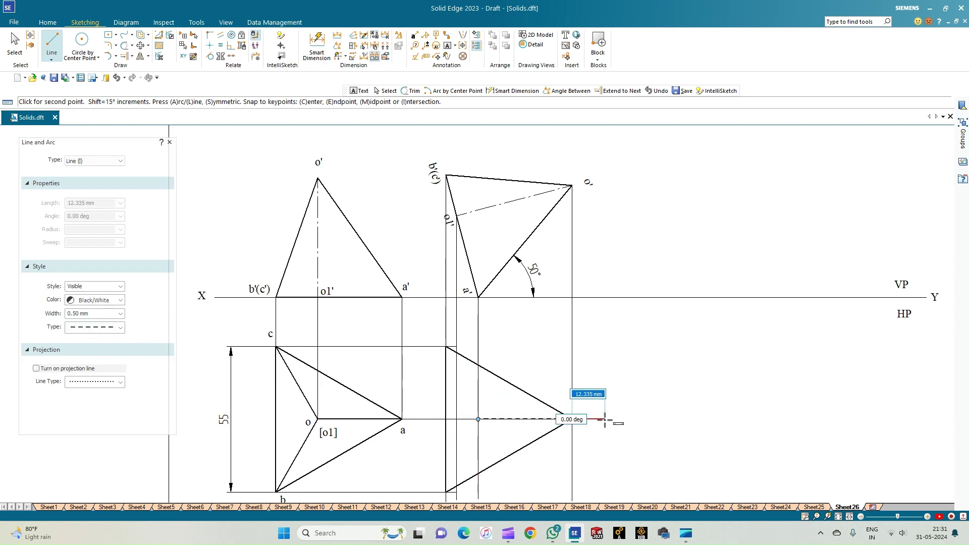
left_click(572, 419)
left_click(478, 419)
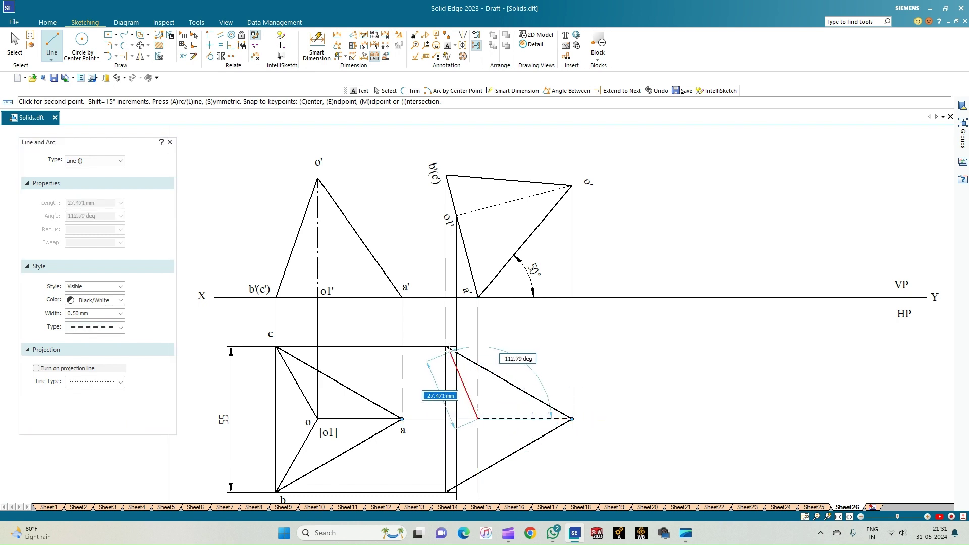
left_click(446, 347)
right_click(422, 388)
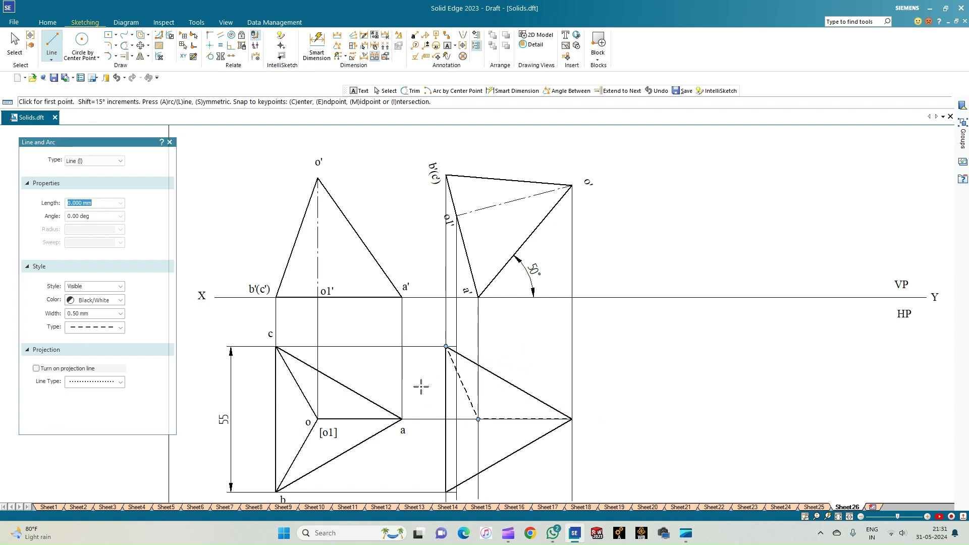
left_click(478, 419)
left_click(446, 492)
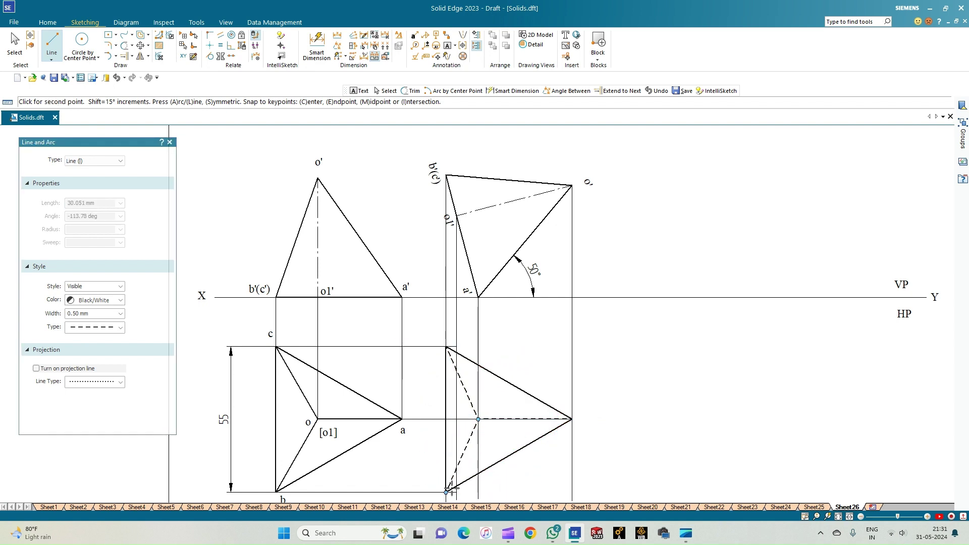
right_click(640, 449)
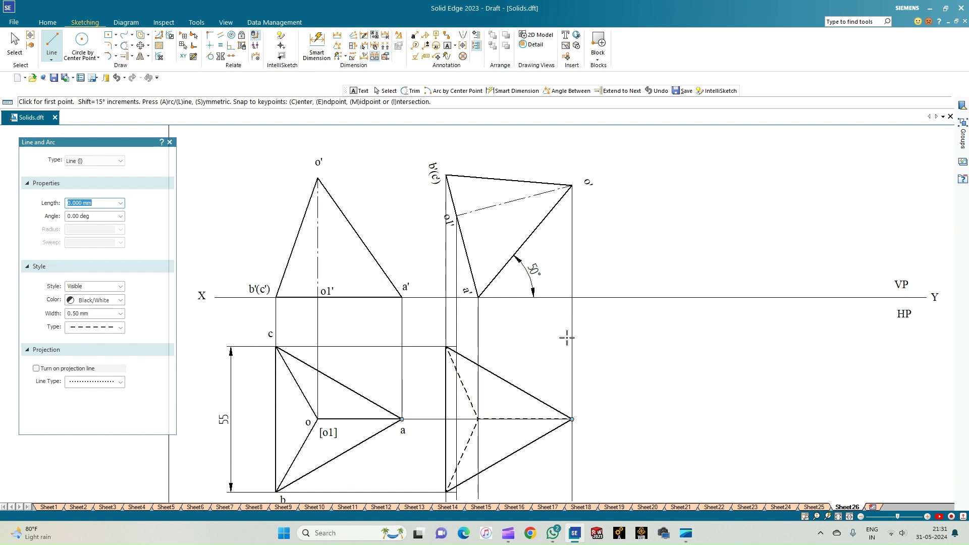
- Trim the a' and o1' projectors below the horizontal projector through a, and trim c's horizontal projector beyond the new corner c
left_click(124, 46)
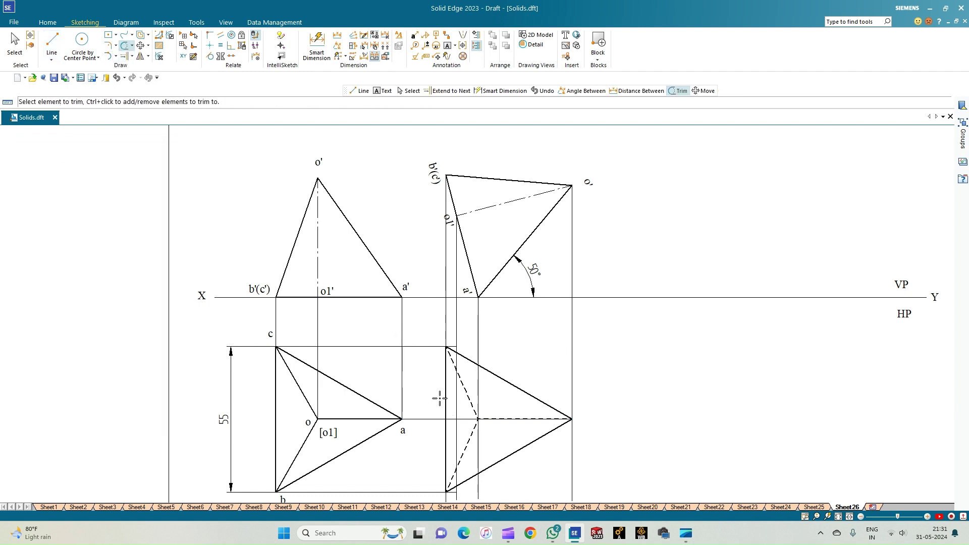
scroll(439, 399, "up", 4)
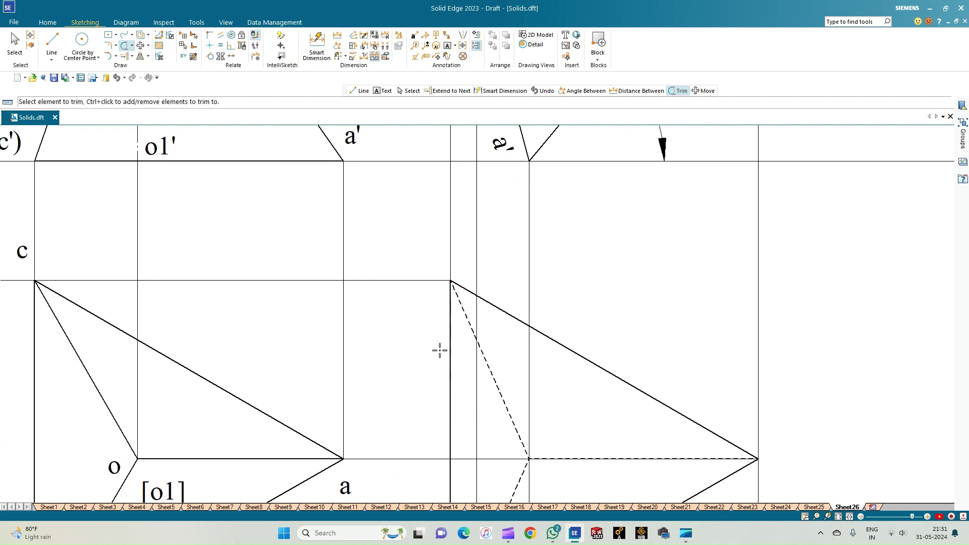
scroll(439, 350, "down", 4)
left_click_drag(545, 463, 560, 467)
left_click(470, 475)
left_click(470, 436)
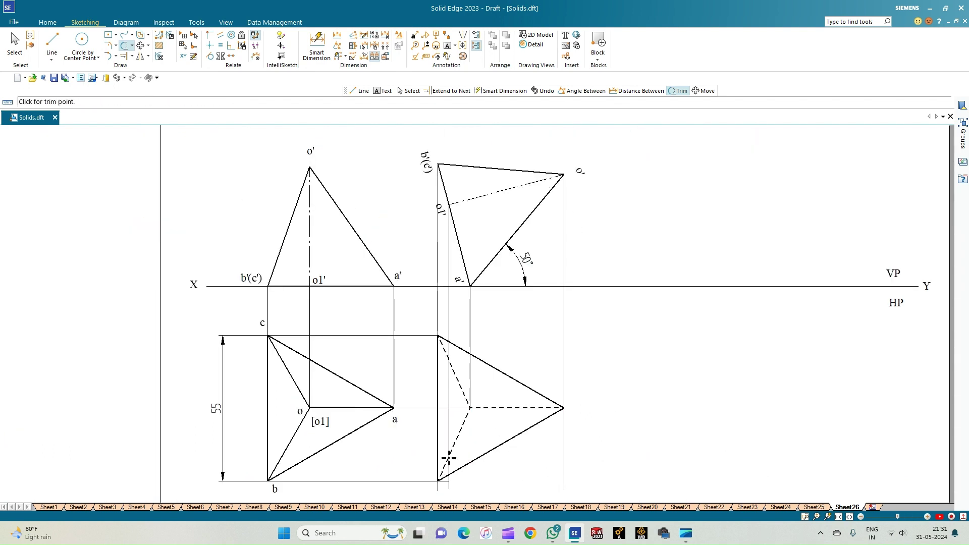
left_click(448, 425)
scroll(447, 472, "up", 5)
left_click(450, 450)
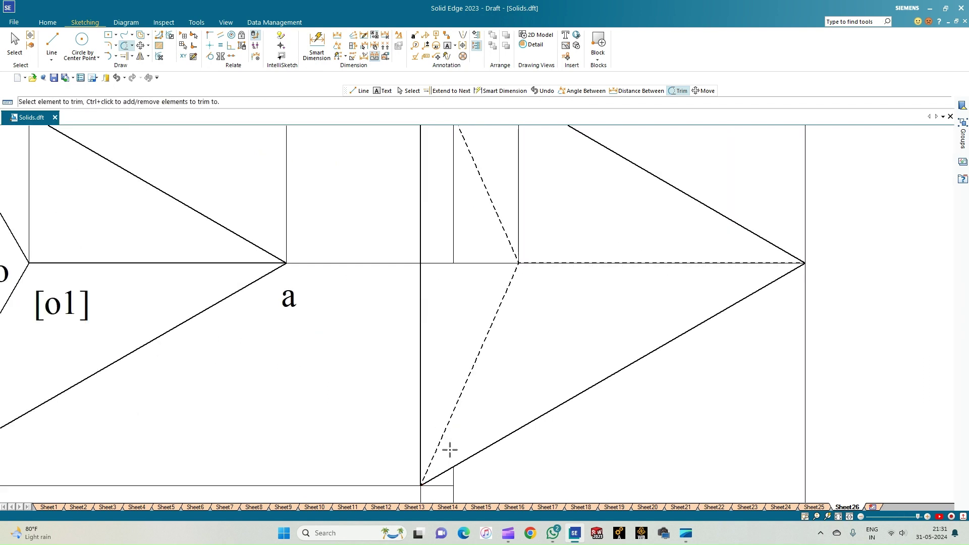
- Trim the leftover projector ends extending past corners b and o of the second top view
left_click(452, 474)
left_click(454, 494)
scroll(450, 489, "down", 2)
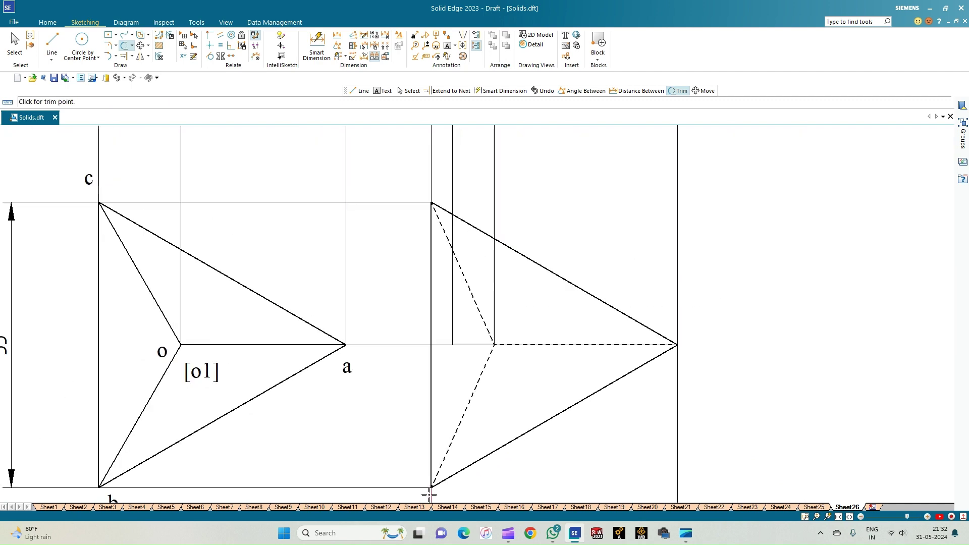
scroll(498, 489, "down", 1)
scroll(636, 450, "down", 1)
scroll(633, 455, "down", 1)
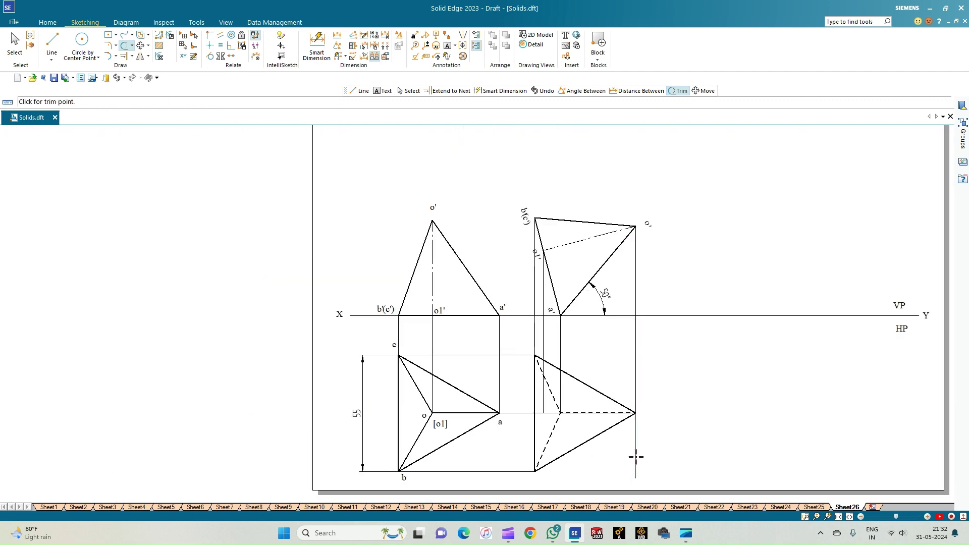
scroll(631, 459, "up", 2)
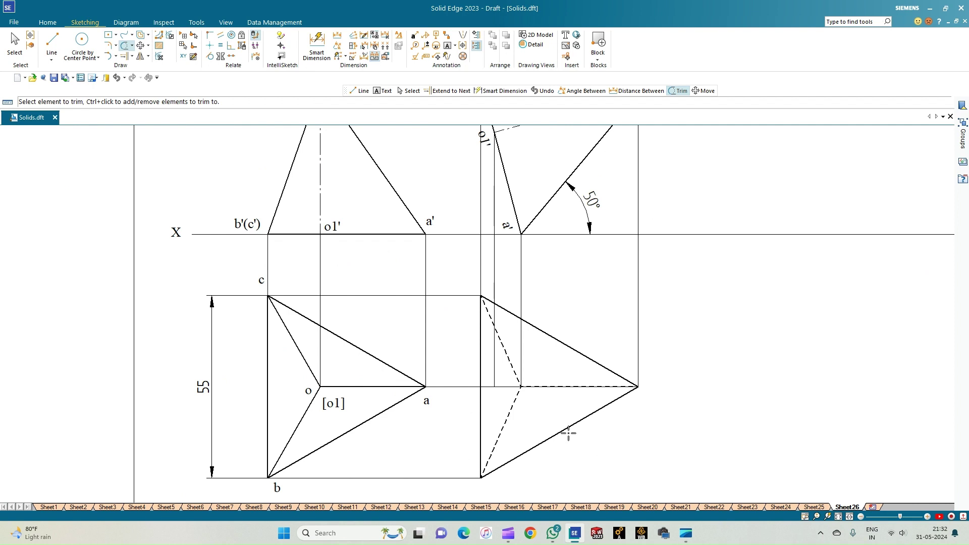
- Label the second top view's points o, a, c, b and o1 with text
left_click(447, 45)
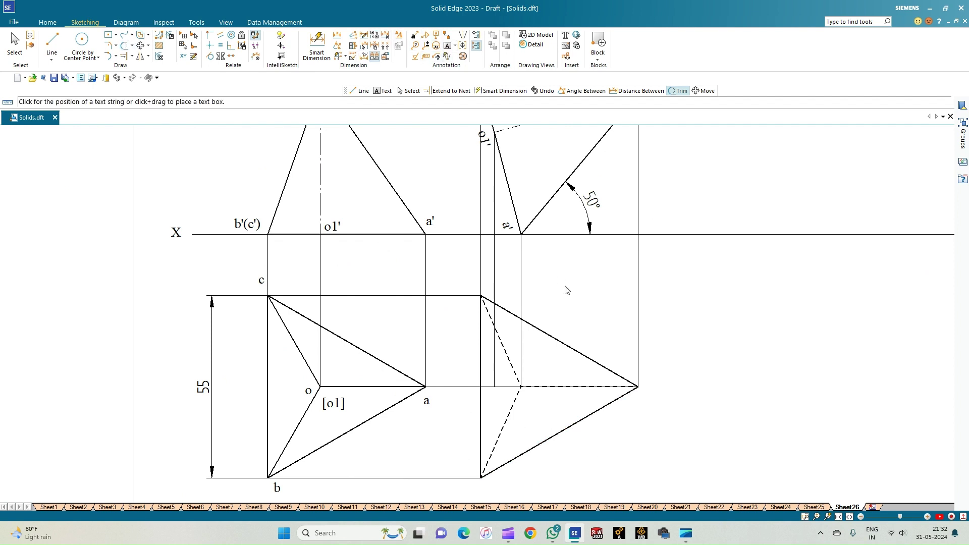
left_click(642, 387)
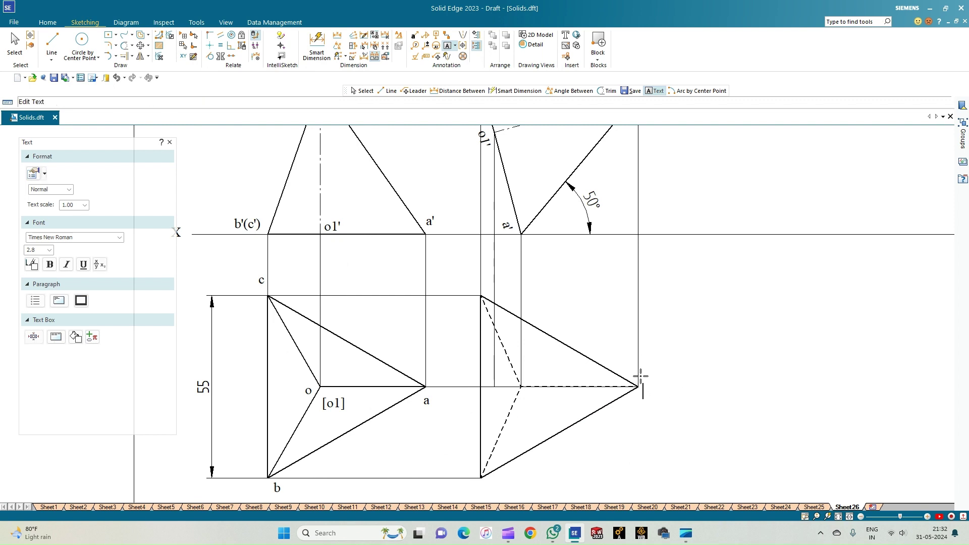
left_click(524, 393)
type("a")
left_click(466, 279)
type("c")
left_click(475, 478)
type("b")
type("1")
left_click(124, 45)
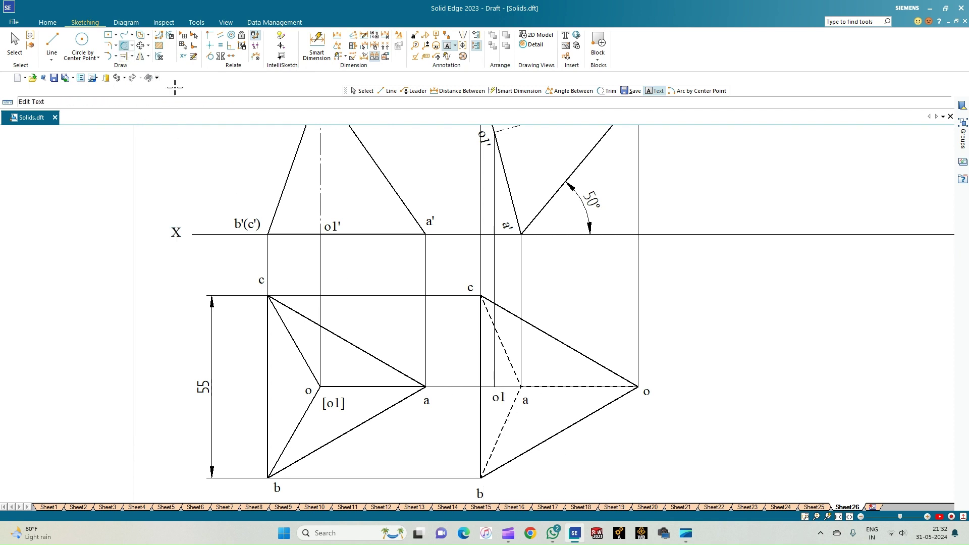
left_click(536, 386)
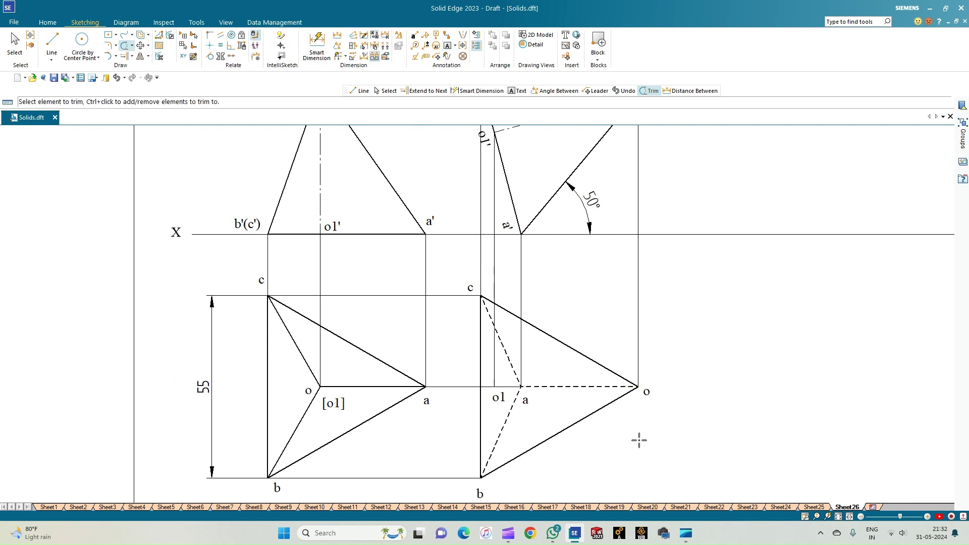
scroll(640, 440, "down", 1)
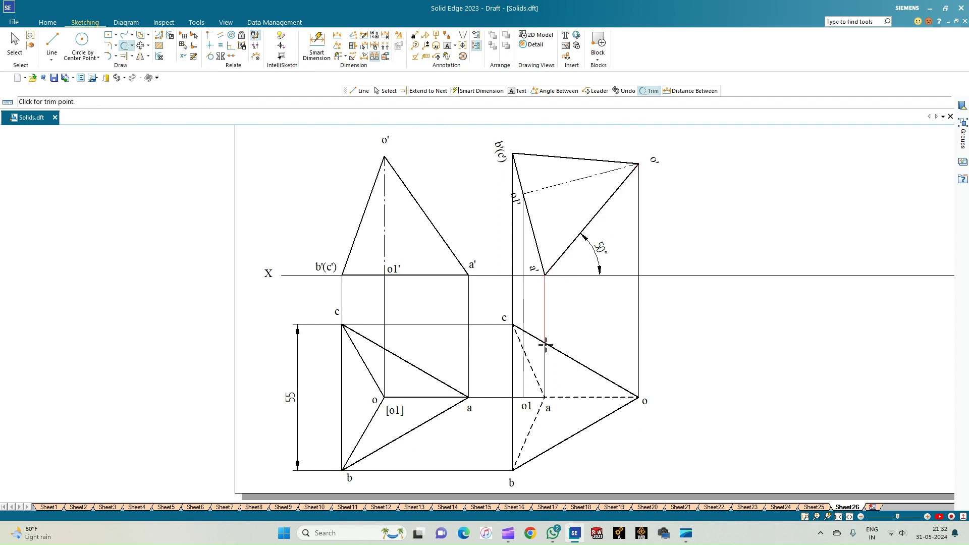
left_click(561, 402)
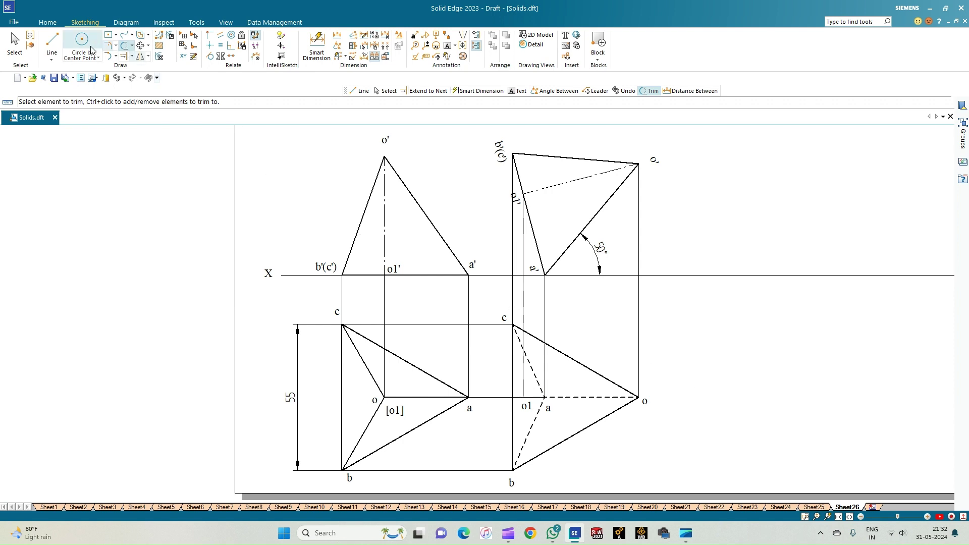
- Dimension the length of the slanted edge o'a' in the first front view, placing the dimension outside the triangle
left_click(315, 43)
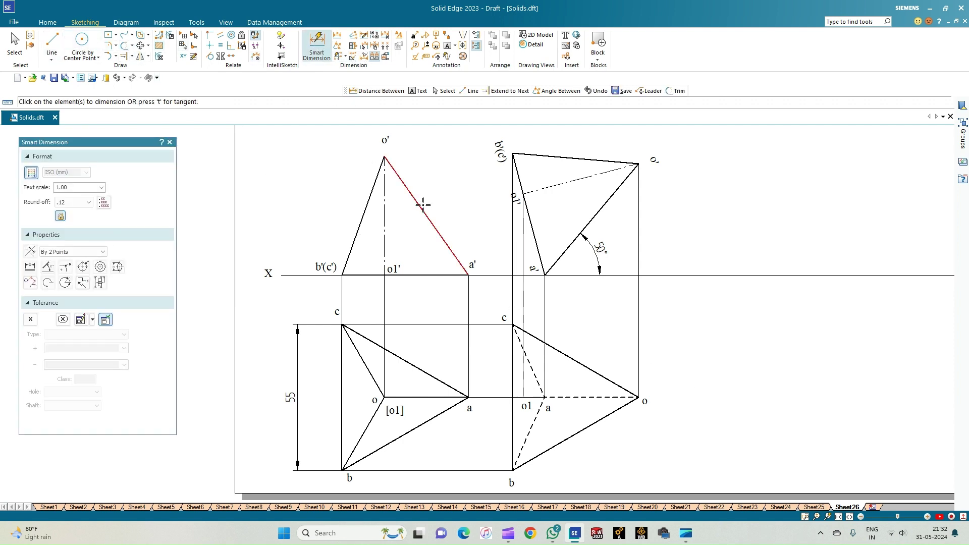
left_click(419, 203)
left_click(442, 195)
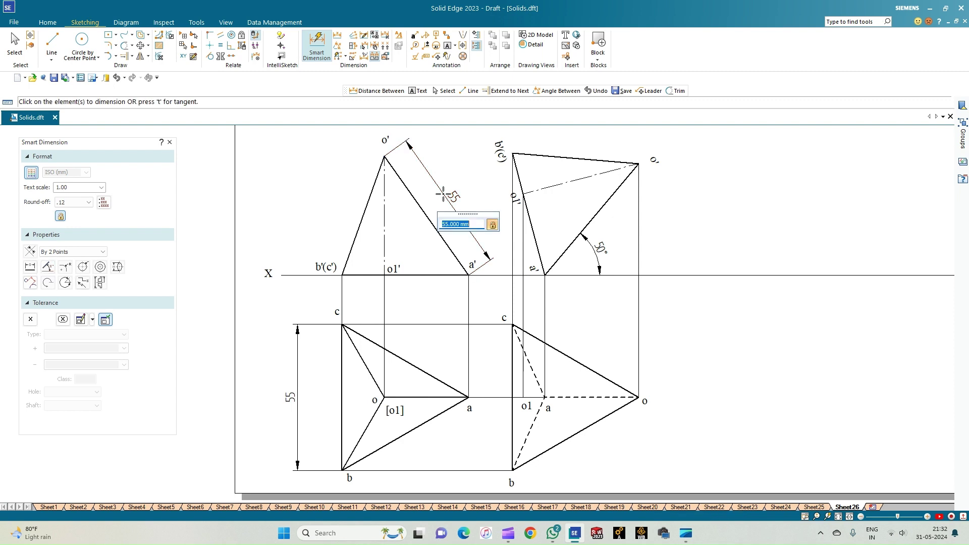
key("Return")
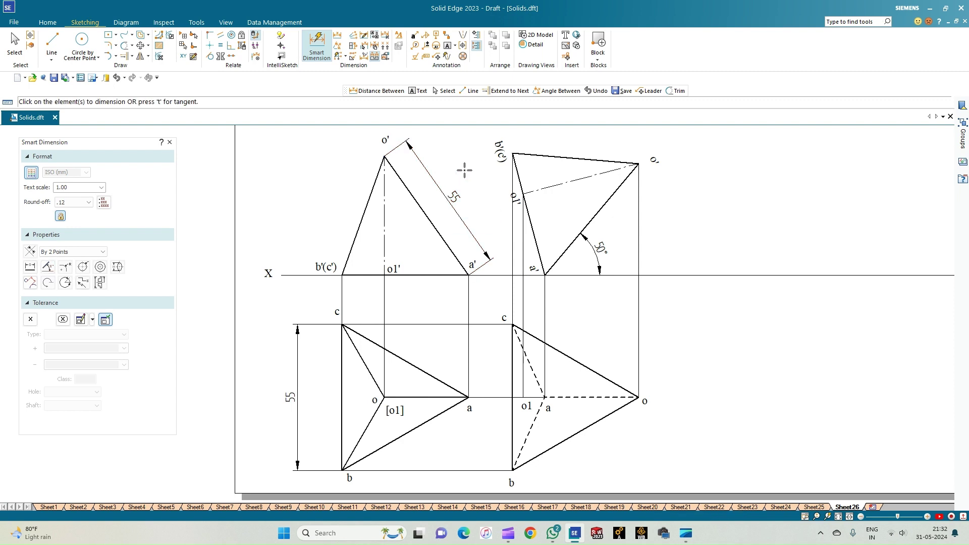
- Dimension the length of the dashed edge ao in the second top view, placing the dimension below the view
left_click(583, 398)
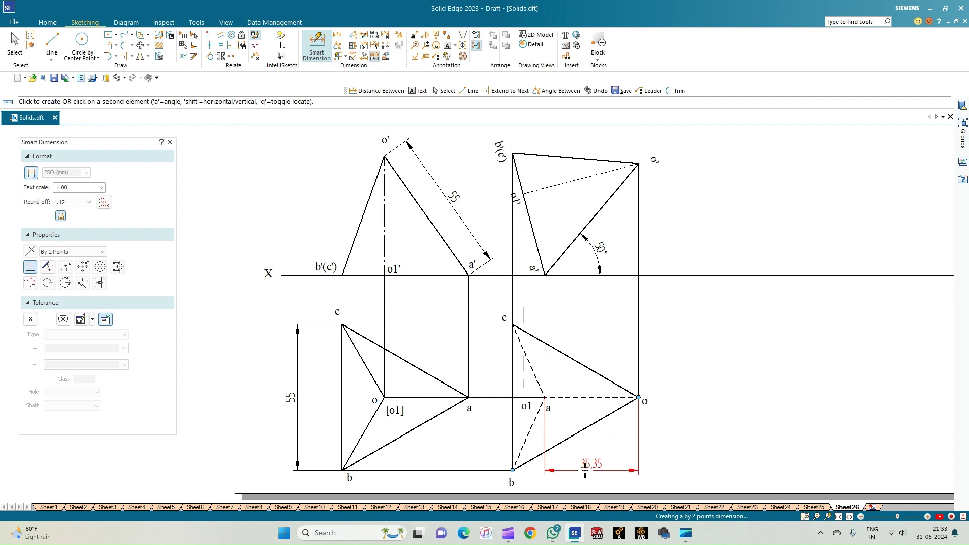
left_click(585, 471)
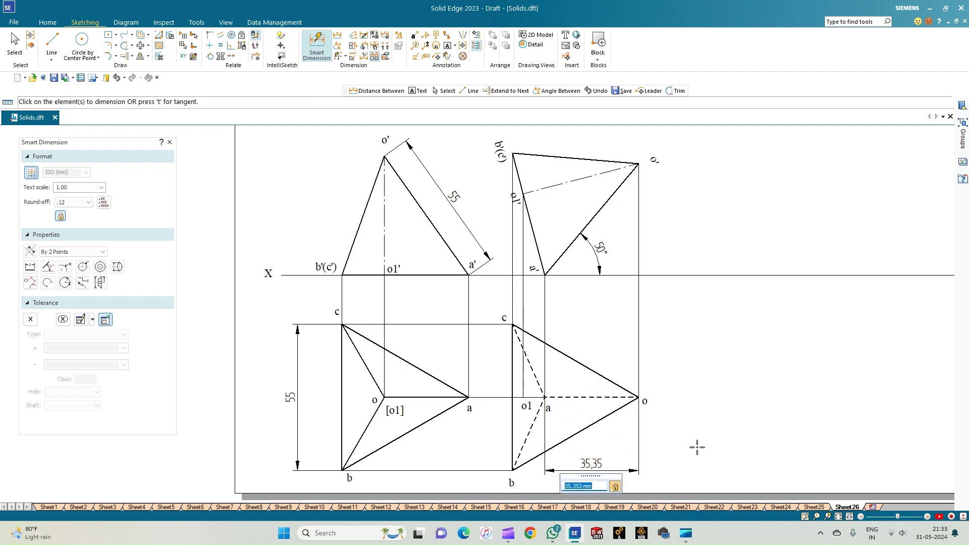
key("Escape")
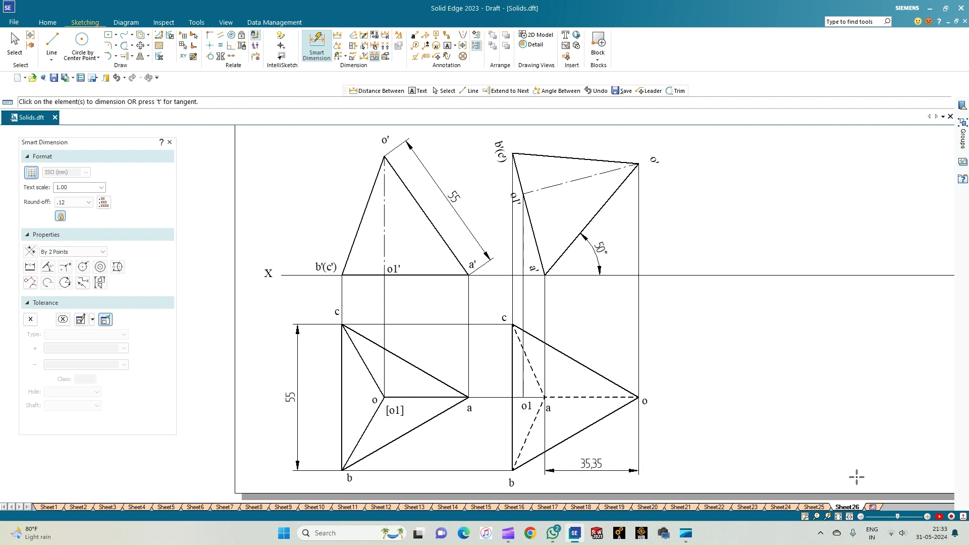
- Draw a solid 0.13 mm wide horizontal line in the blank area well above the VP end of the XY line
left_click(839, 517)
scroll(722, 398, "up", 2)
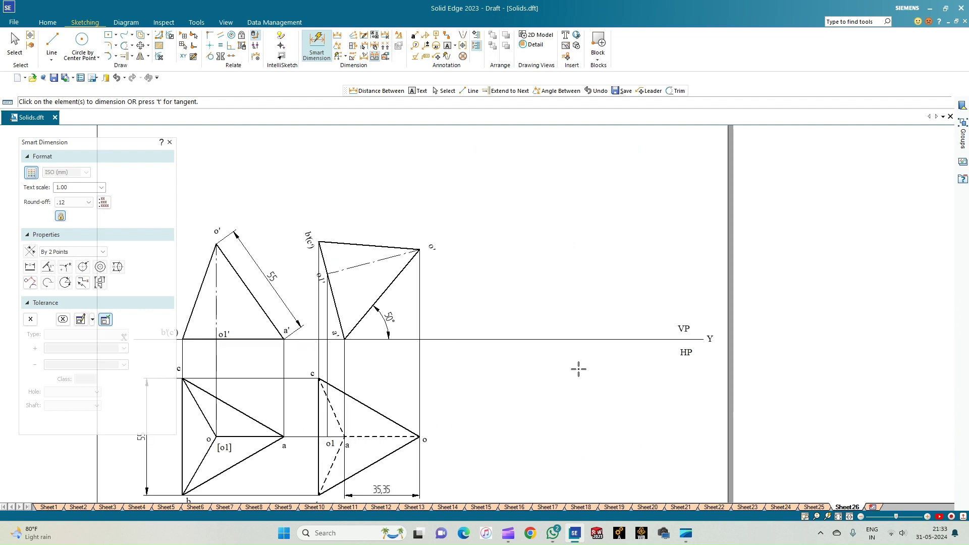
left_click(51, 41)
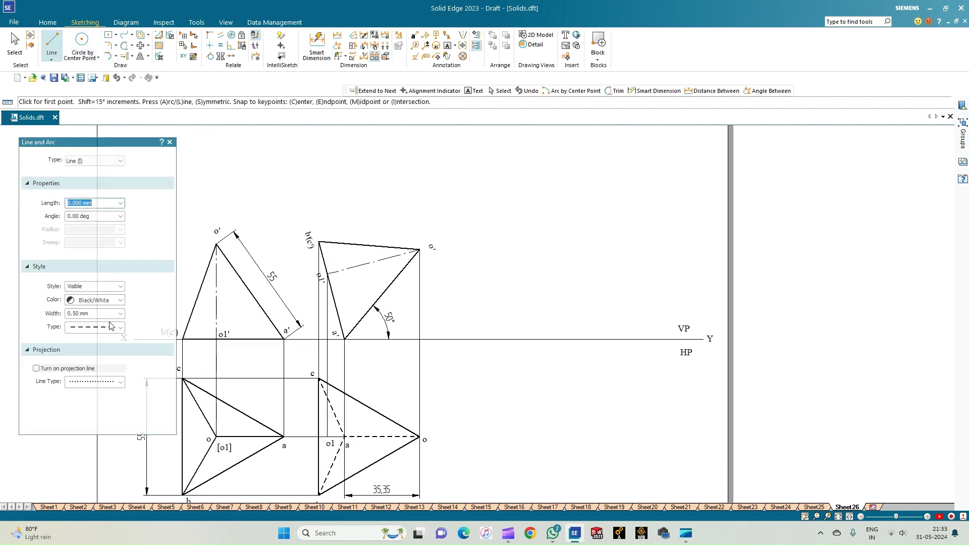
left_click(121, 314)
left_click(120, 323)
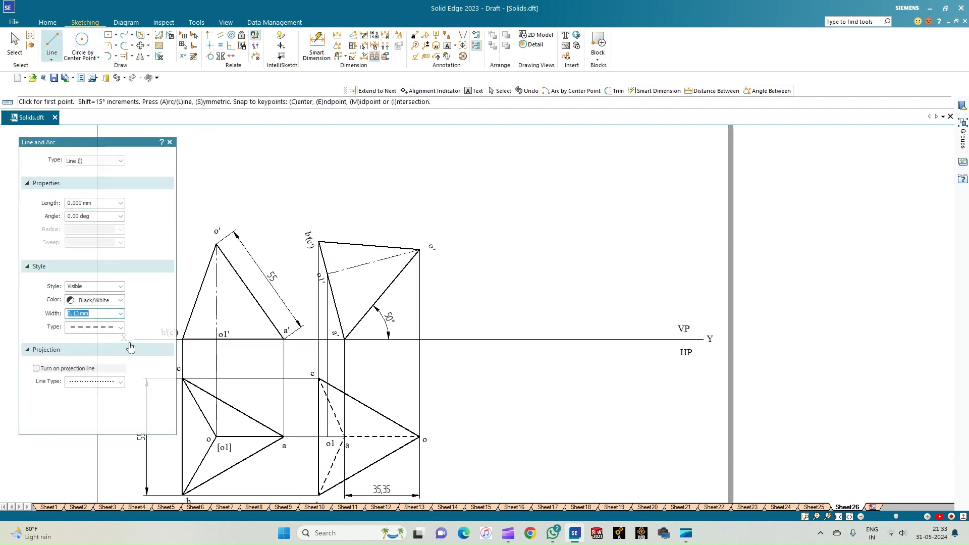
left_click(121, 329)
left_click(91, 338)
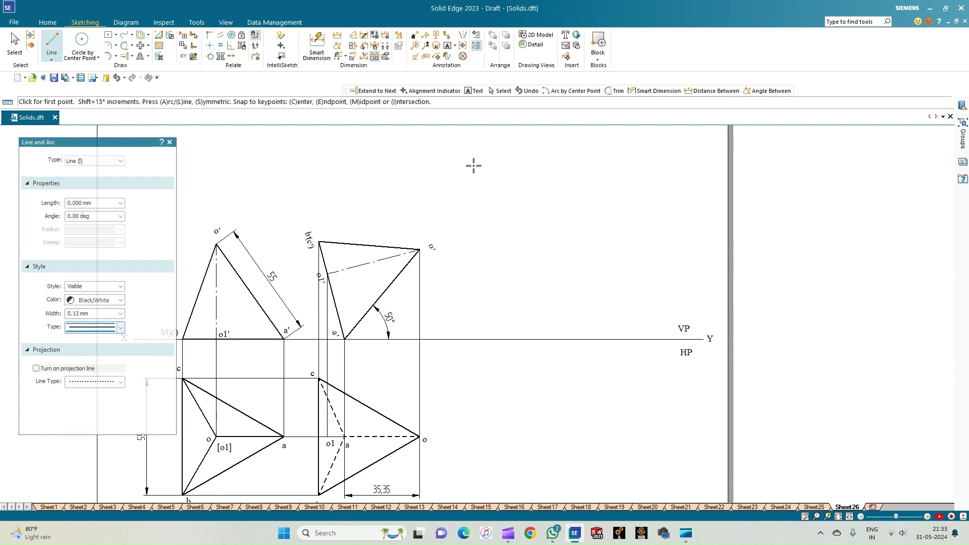
left_click(522, 139)
left_click(700, 139)
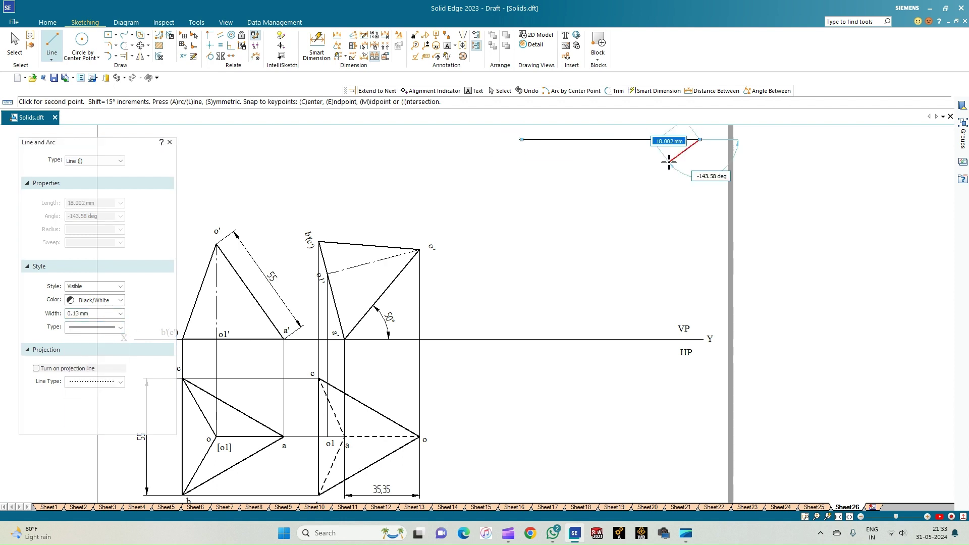
right_click(642, 151)
- Draw a 55 mm line at -30° starting near the middle of the new horizontal line
left_click(607, 140)
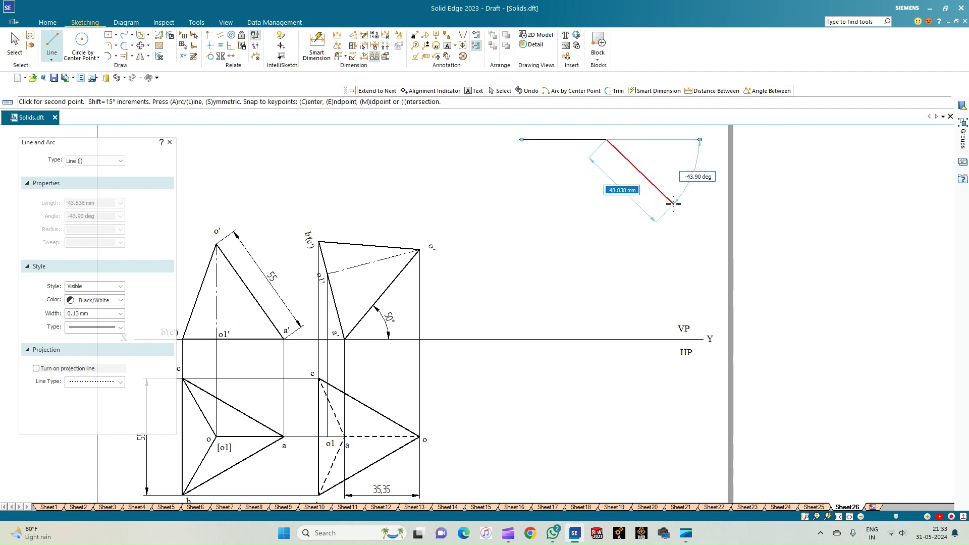
type("55")
key("Tab")
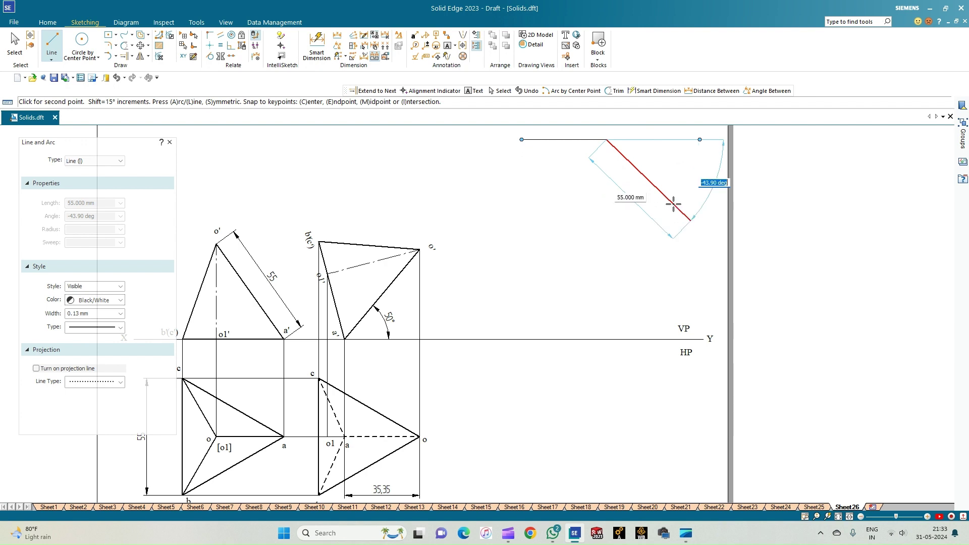
type("-30")
key("Return")
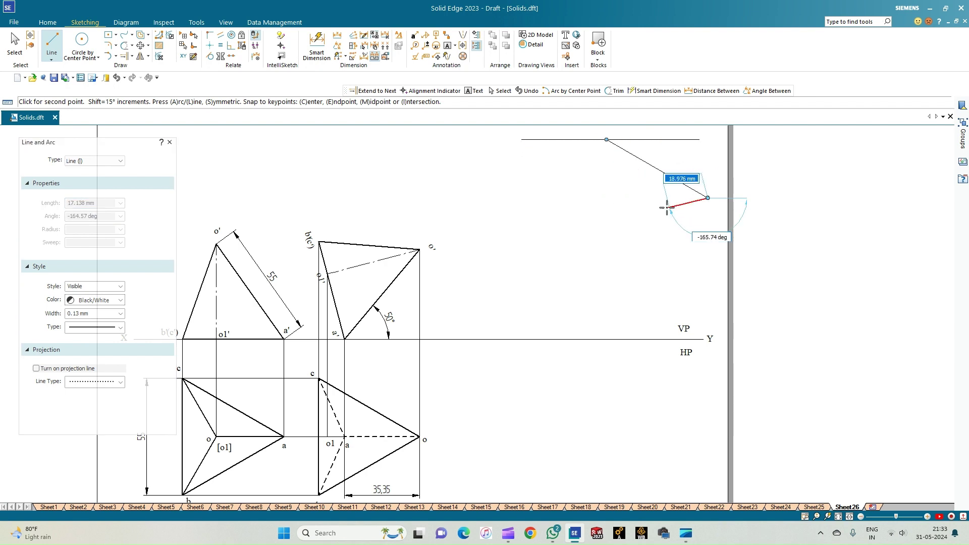
- Draw a horizontal line from the lower end of the 55 mm inclined line back past beneath its upper end
left_click(121, 315)
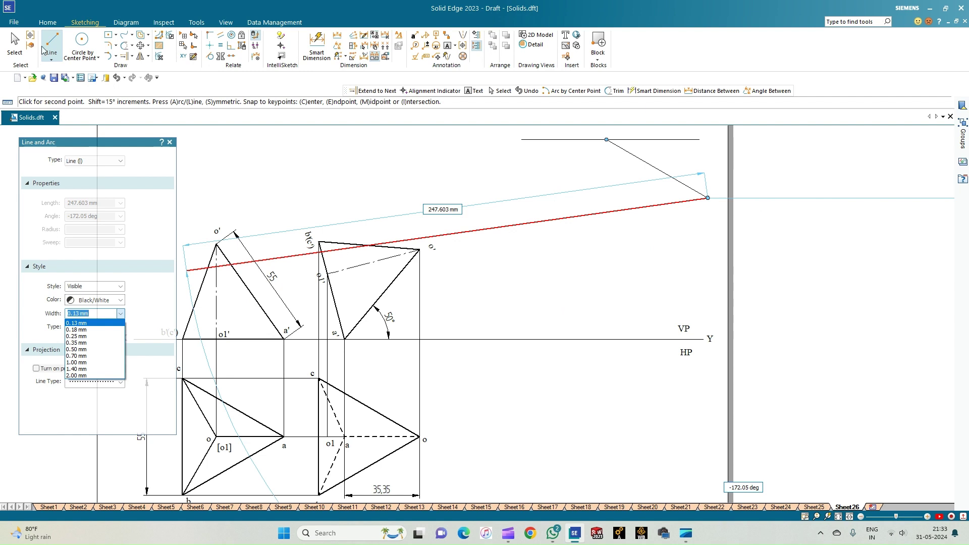
key("Escape")
key("Escape")
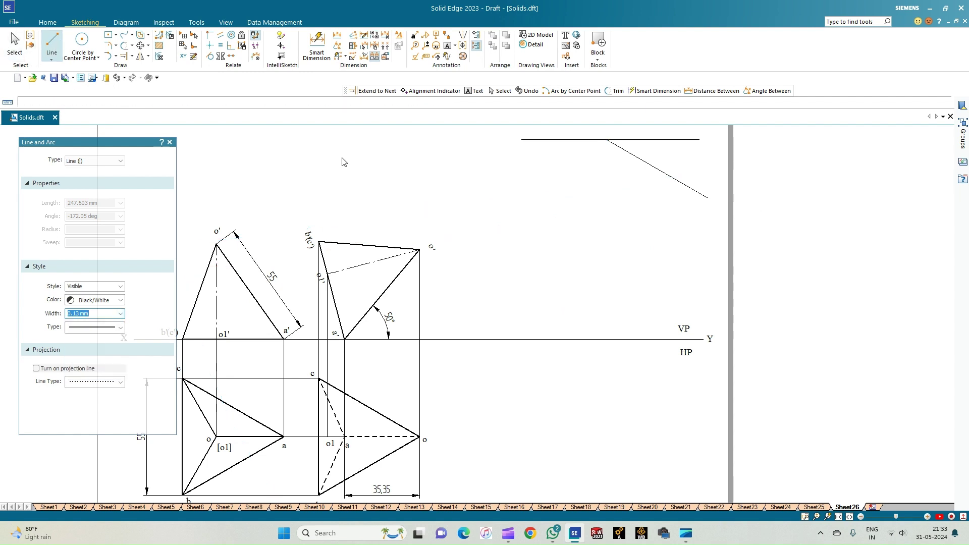
left_click(708, 198)
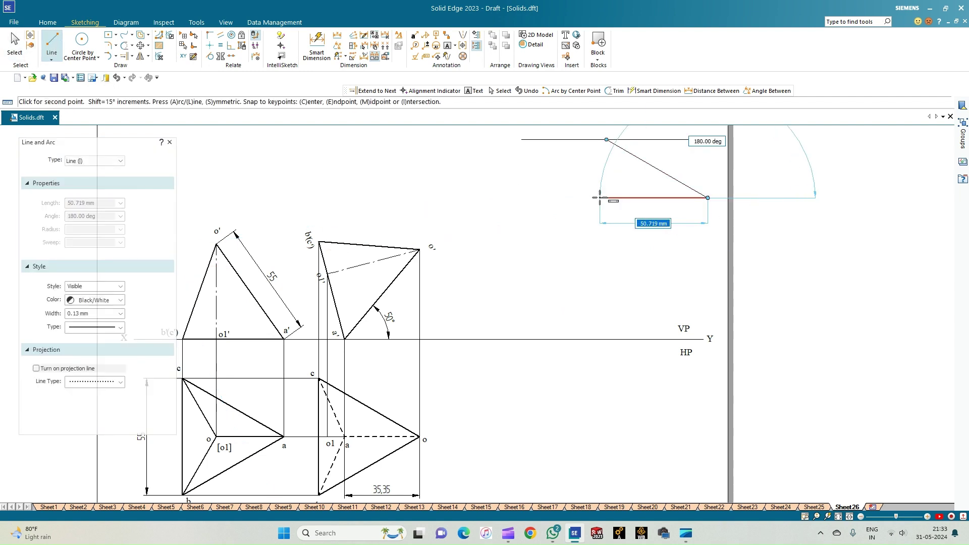
left_click(571, 198)
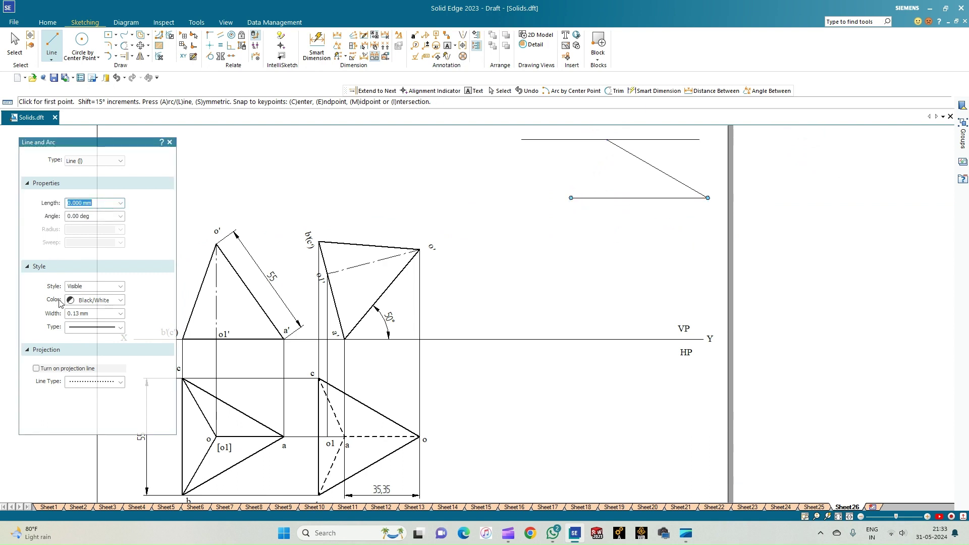
- Draw a 35.35 mm radius arc centred on the inclined line's upper end so that it crosses the lower horizontal line
left_click(115, 56)
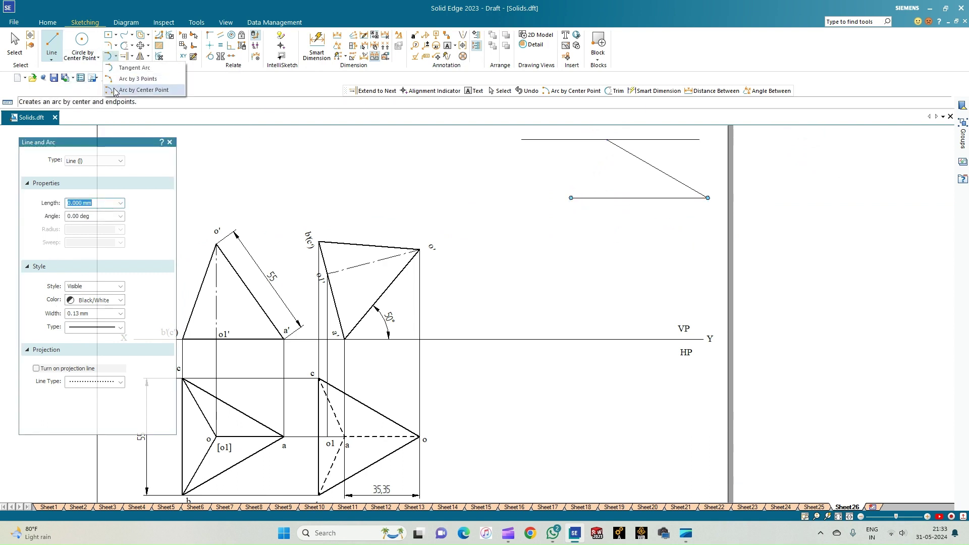
left_click(116, 92)
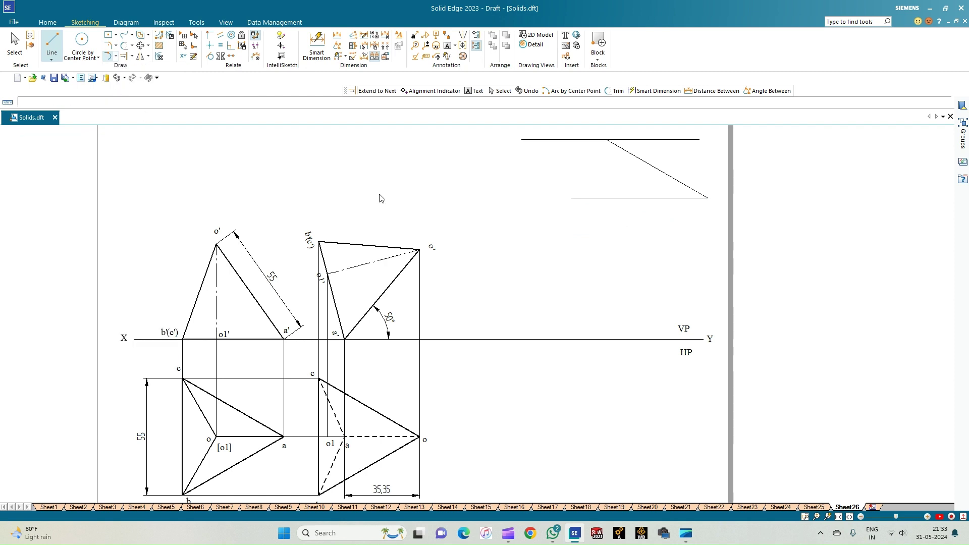
left_click(608, 140)
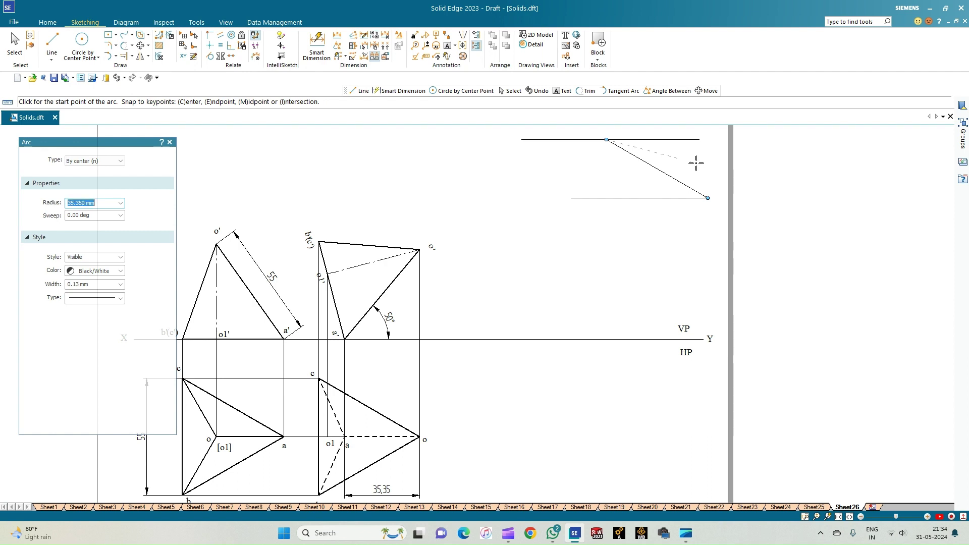
left_click(679, 159)
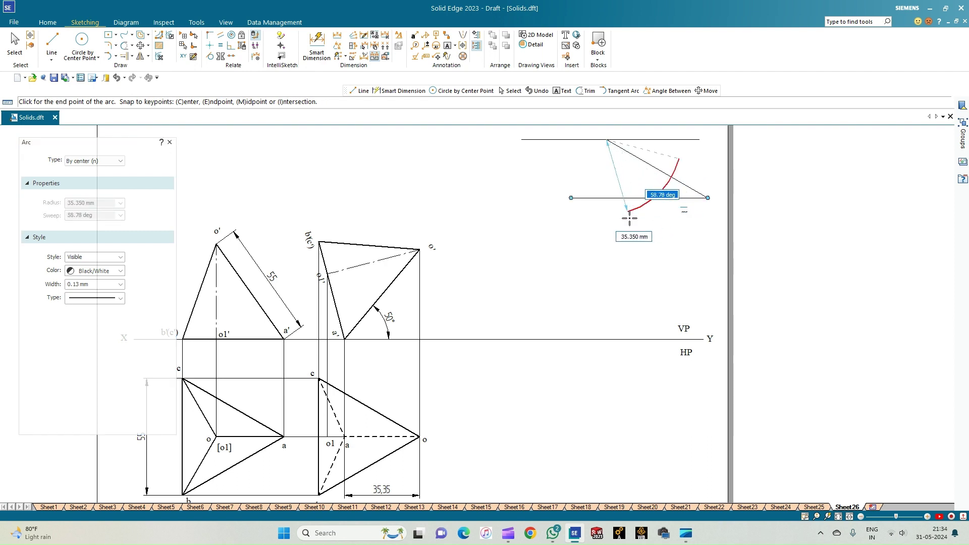
left_click(628, 212)
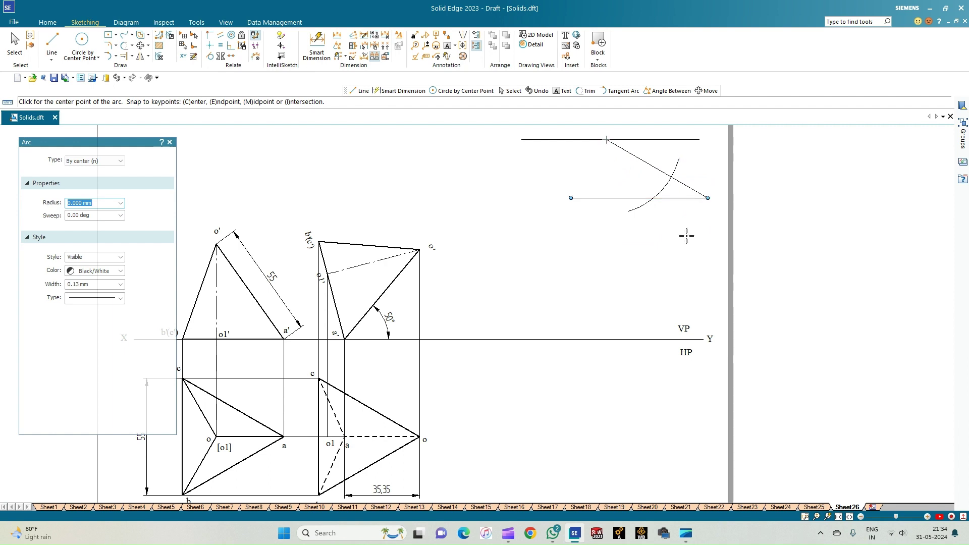
- Draw a line from the arc's intersection with the lower horizontal line to the upper end of the 55 mm line
left_click(52, 42)
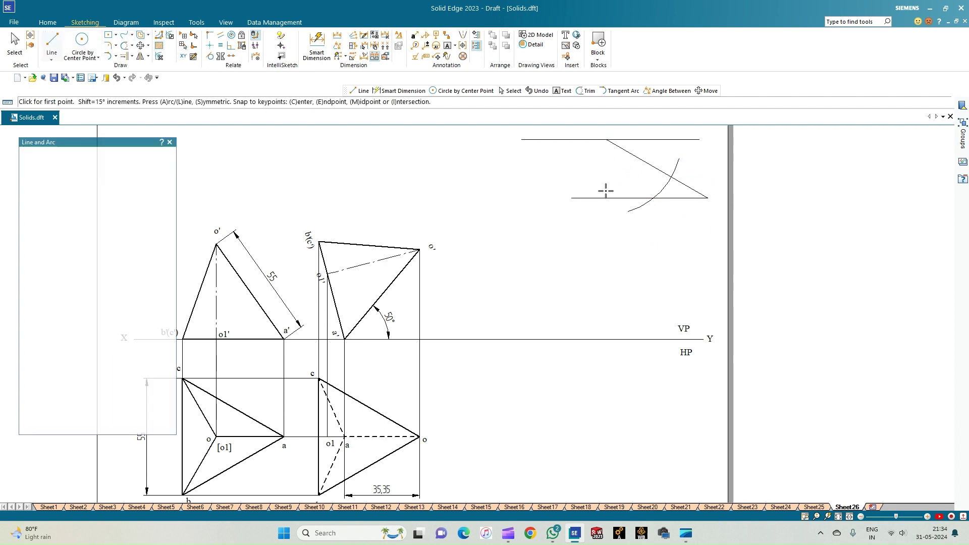
left_click(652, 198)
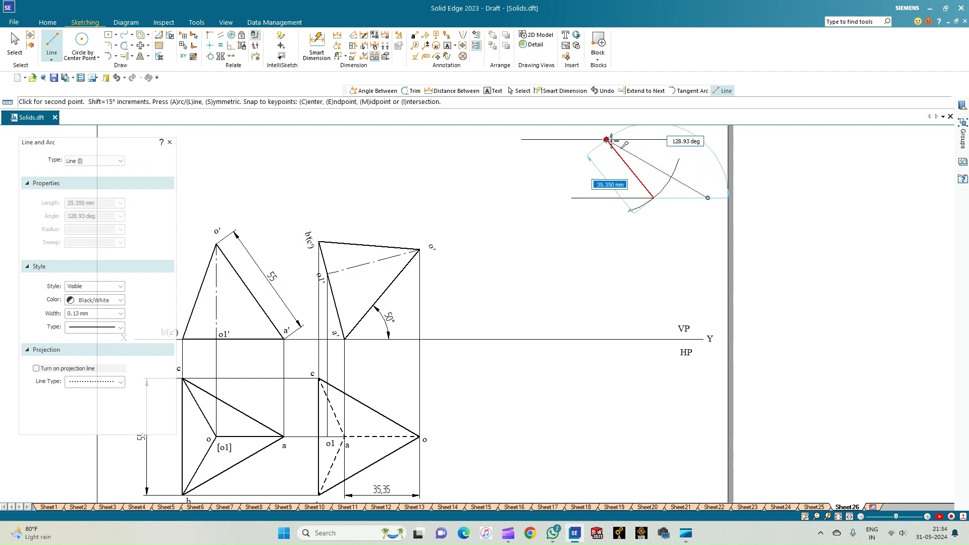
left_click(607, 139)
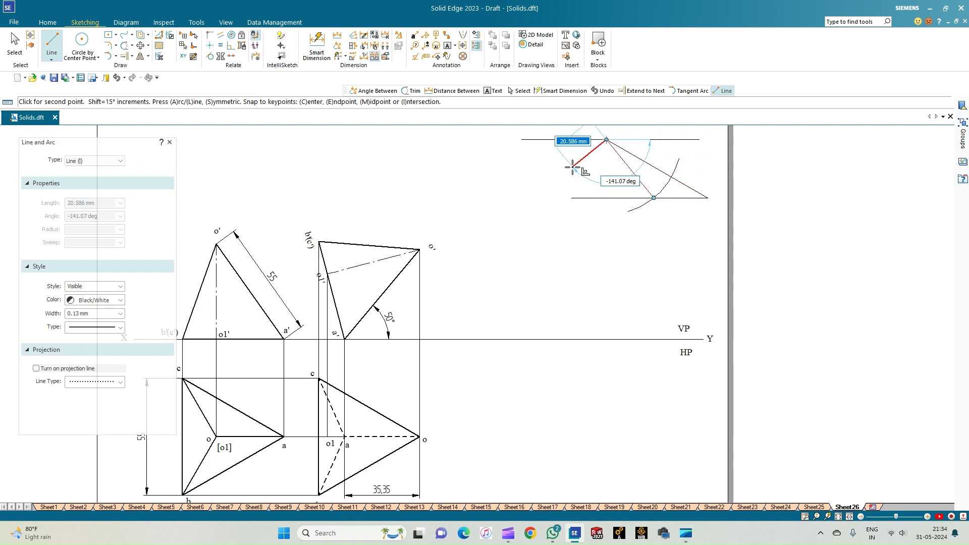
right_click(573, 166)
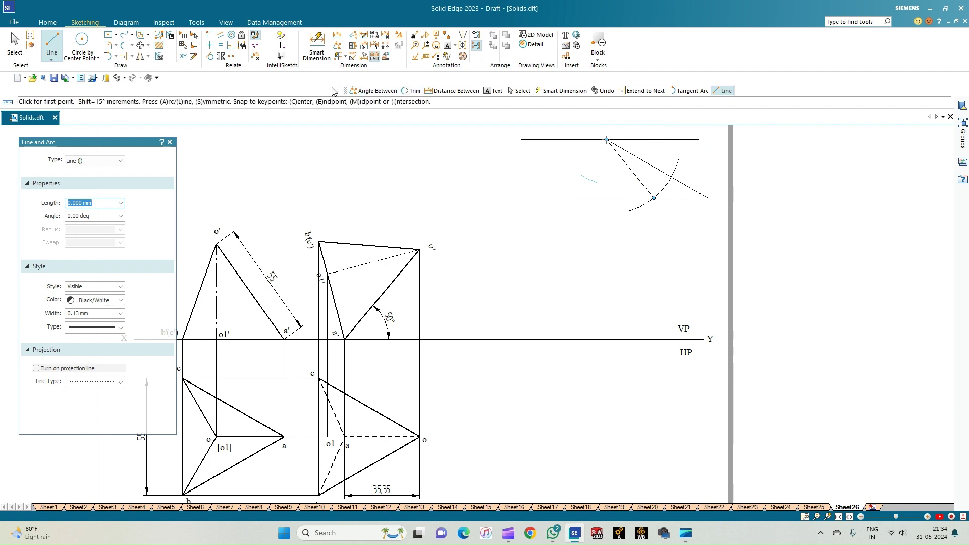
- Dimension the angles that the 55 mm line and the 35.35 mm line each make with the upper horizontal line
left_click(337, 46)
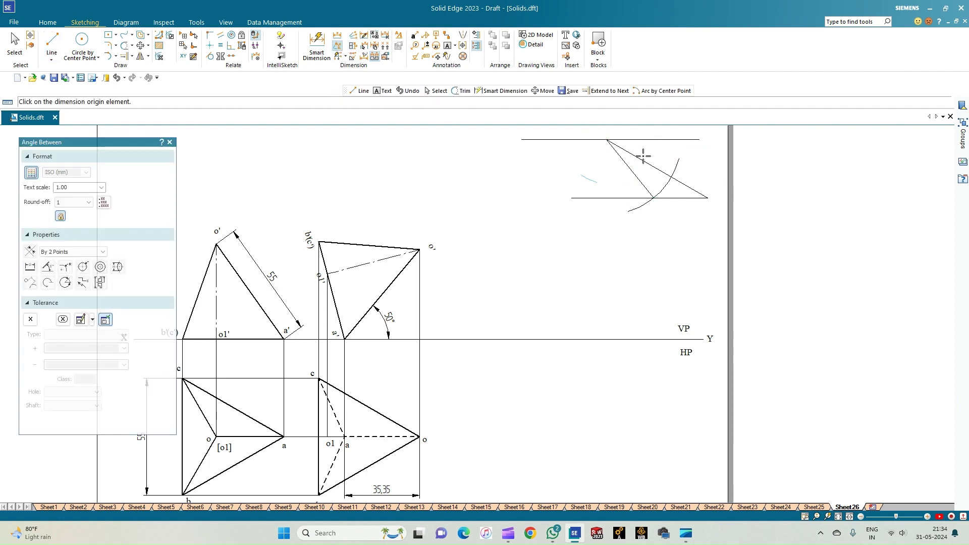
left_click(643, 157)
left_click(649, 140)
left_click(657, 151)
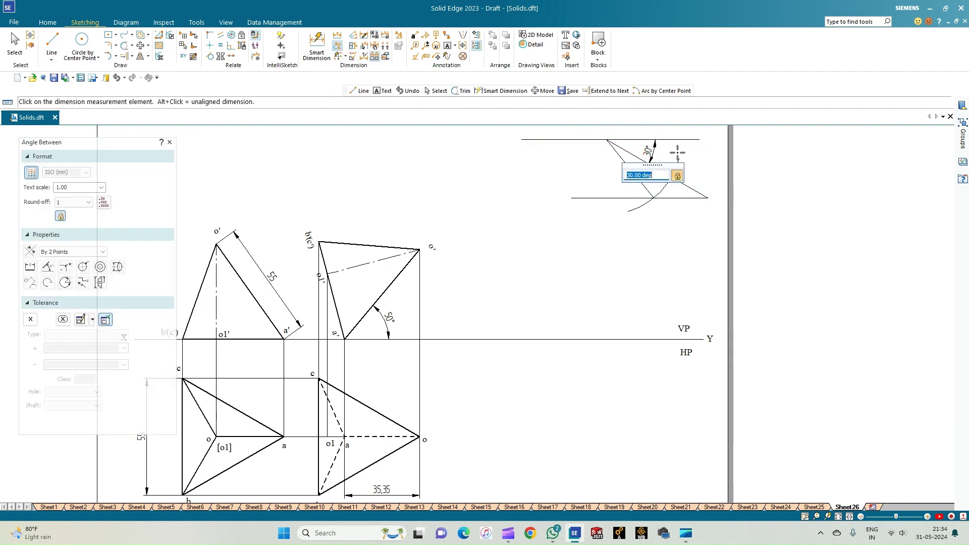
left_click(676, 153)
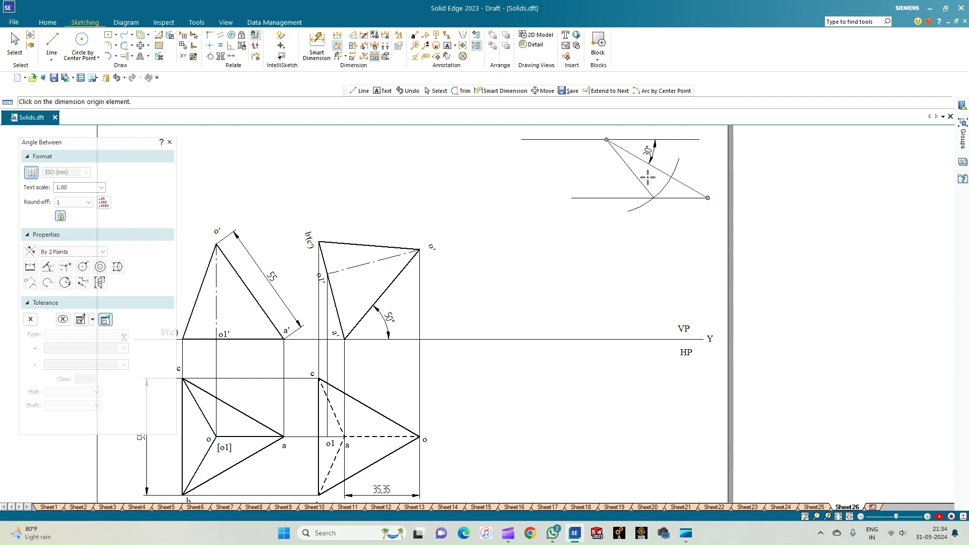
left_click(627, 164)
left_click(677, 139)
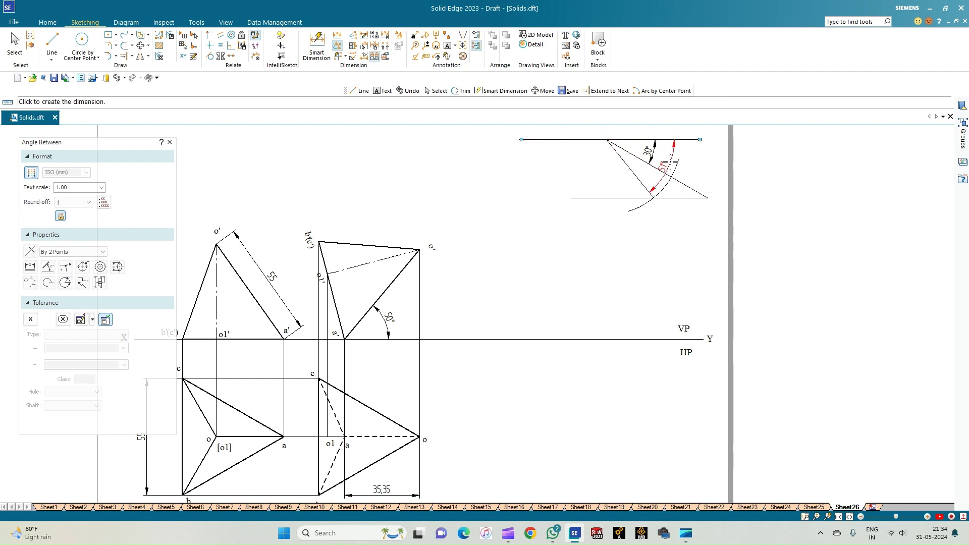
left_click(675, 167)
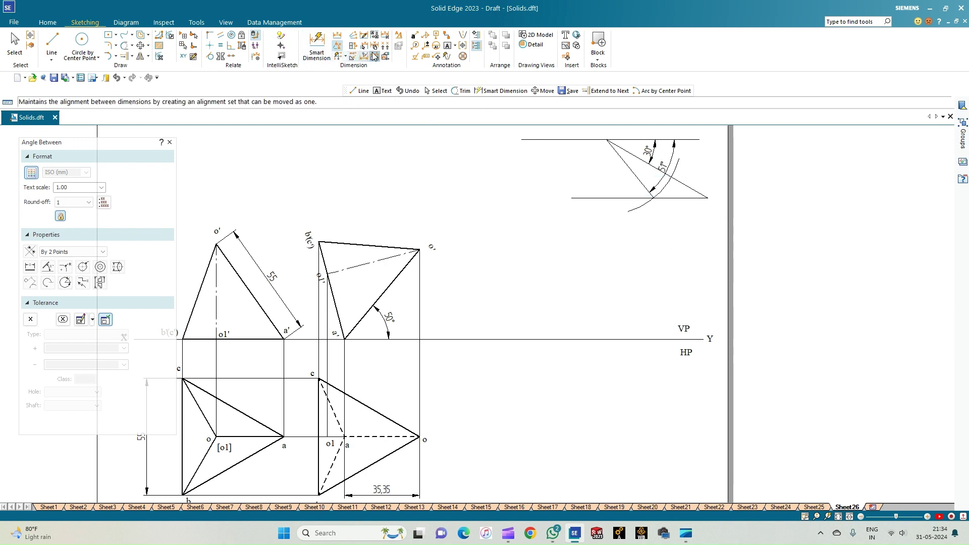
- Label the angle construction's points o, o1 and o12, and its lower horizontal line "locous og o1"
left_click(447, 46)
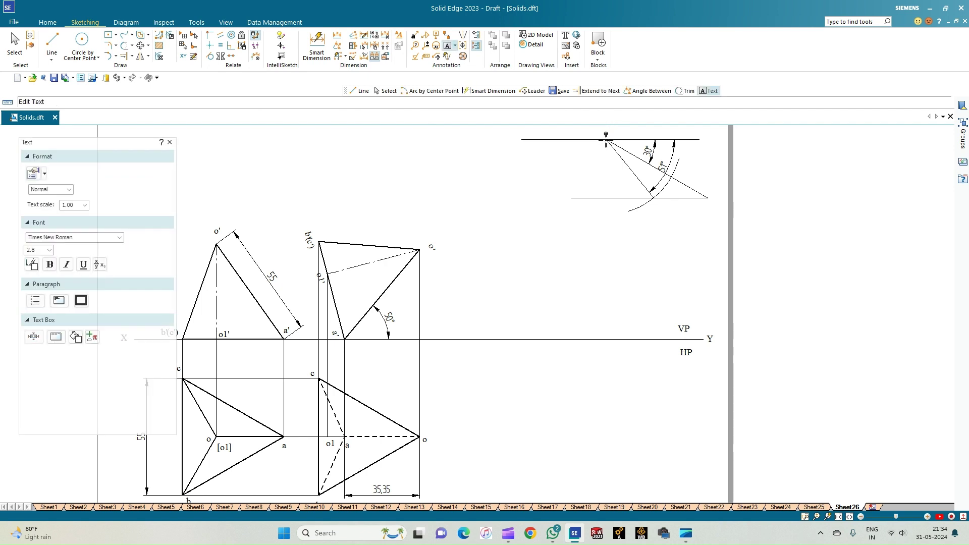
left_click(707, 192)
left_click(578, 180)
left_click(654, 193)
left_click(654, 193)
- Draw a line about 103 mm long at -129° from a point on the XY line near Y, down into the HP region
left_click(53, 42)
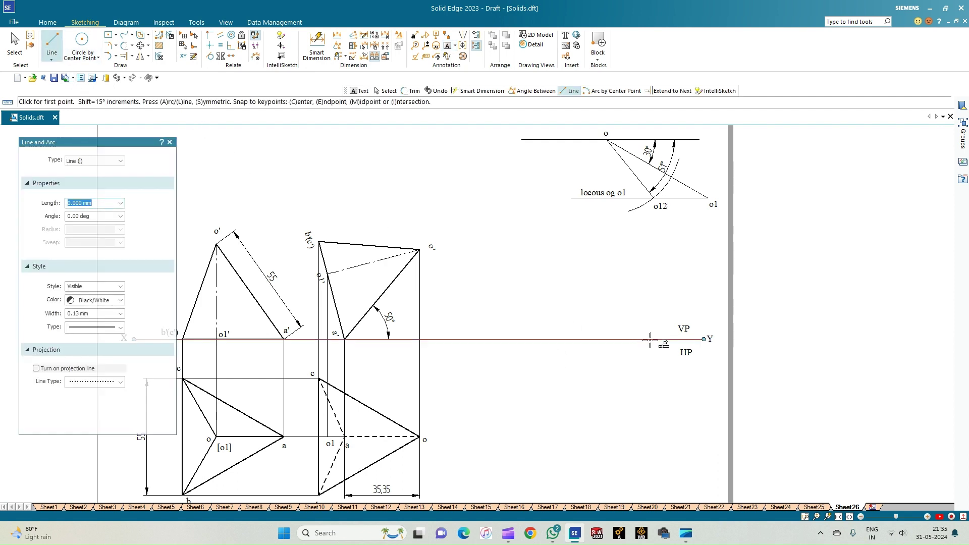
left_click(651, 339)
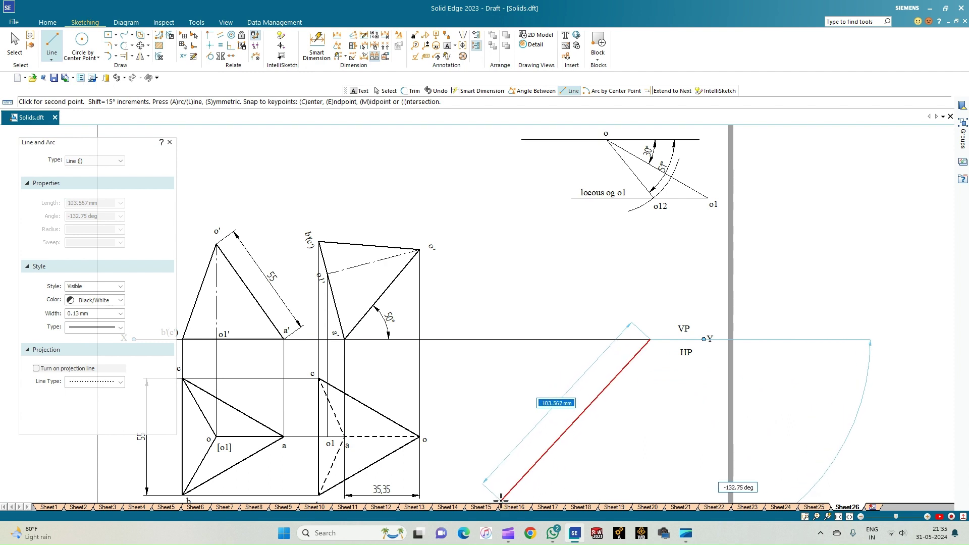
key("Tab")
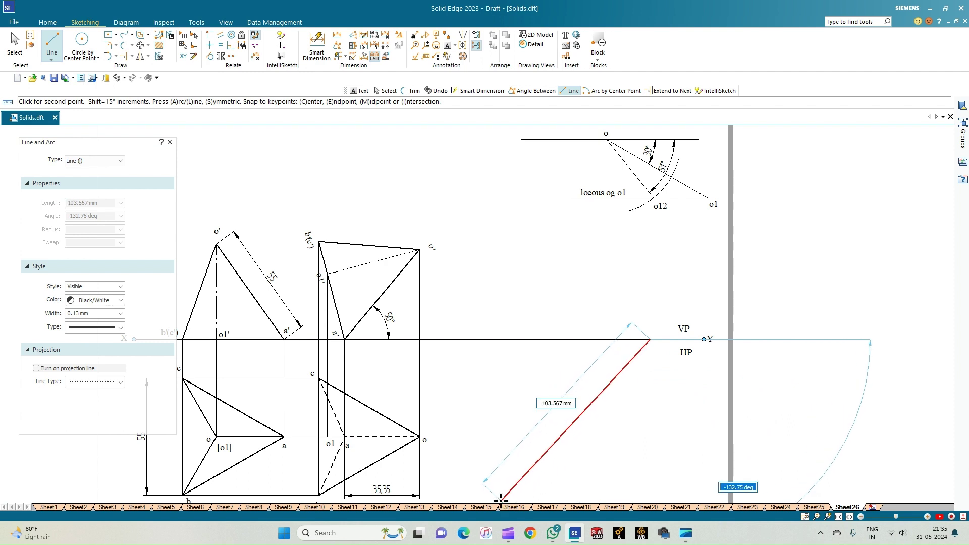
type("1")
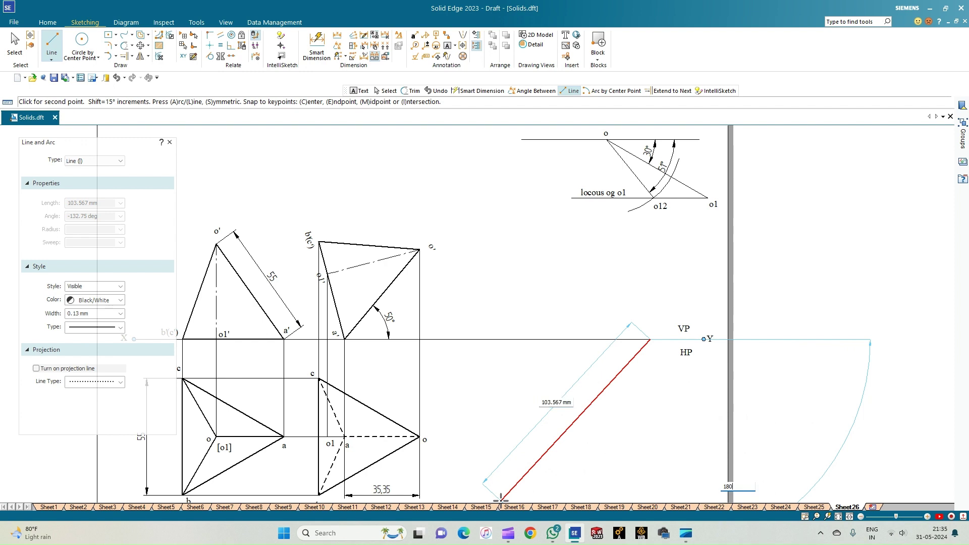
key("BackSpace")
key("Tab")
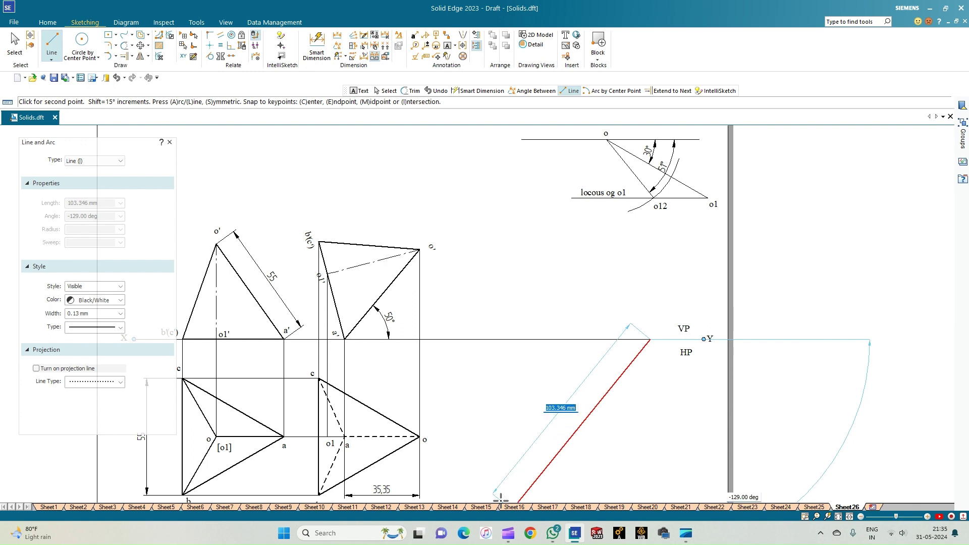
key("Return")
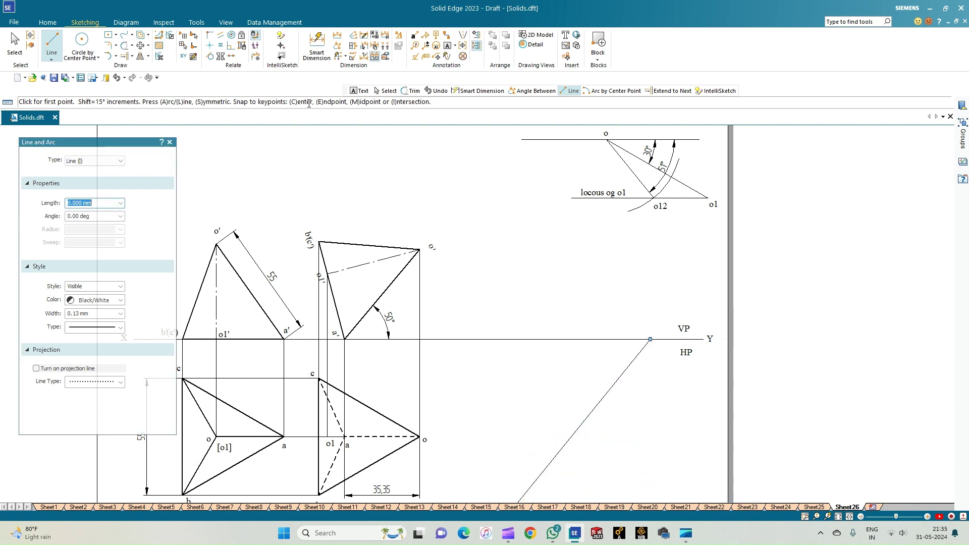
- Dimension the angle between the XY line and the new inclined line below it
left_click(337, 46)
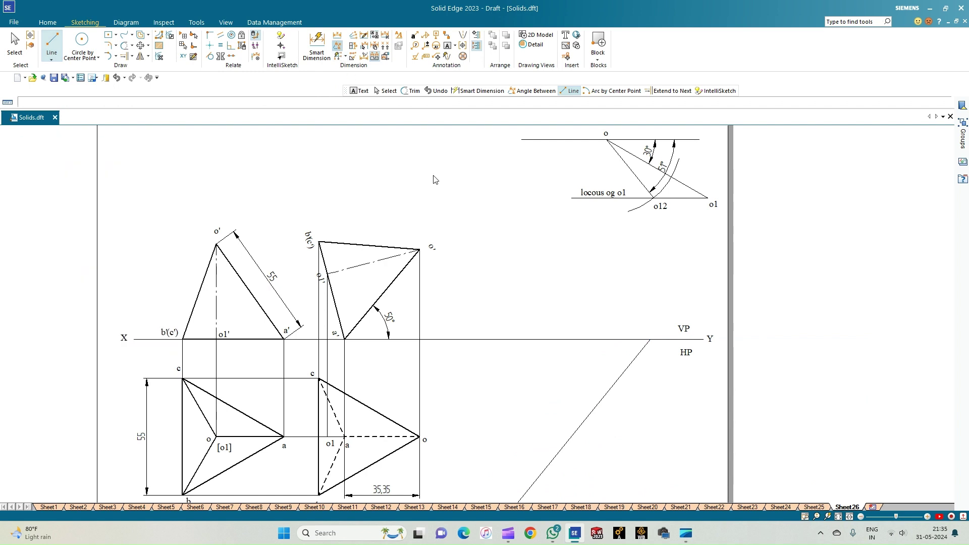
left_click(615, 340)
left_click(617, 353)
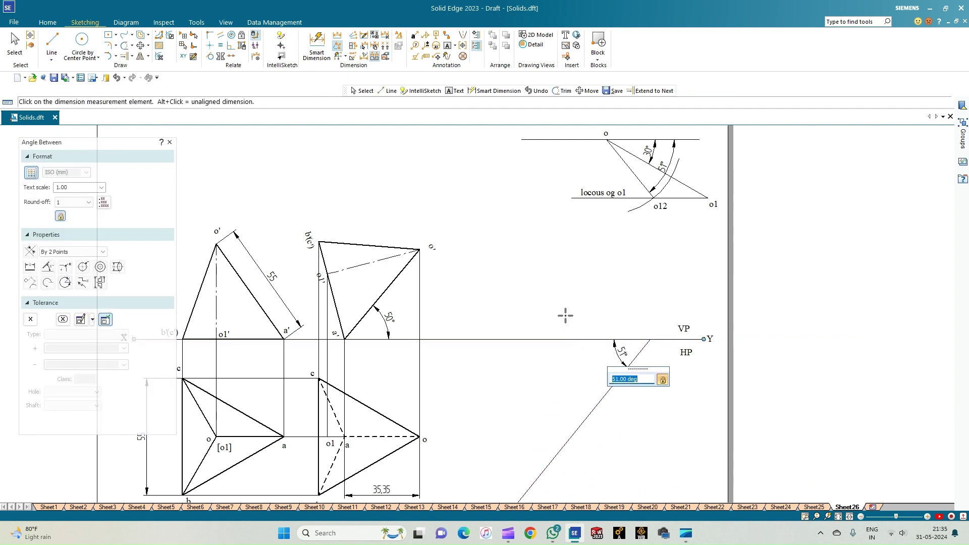
key("Return")
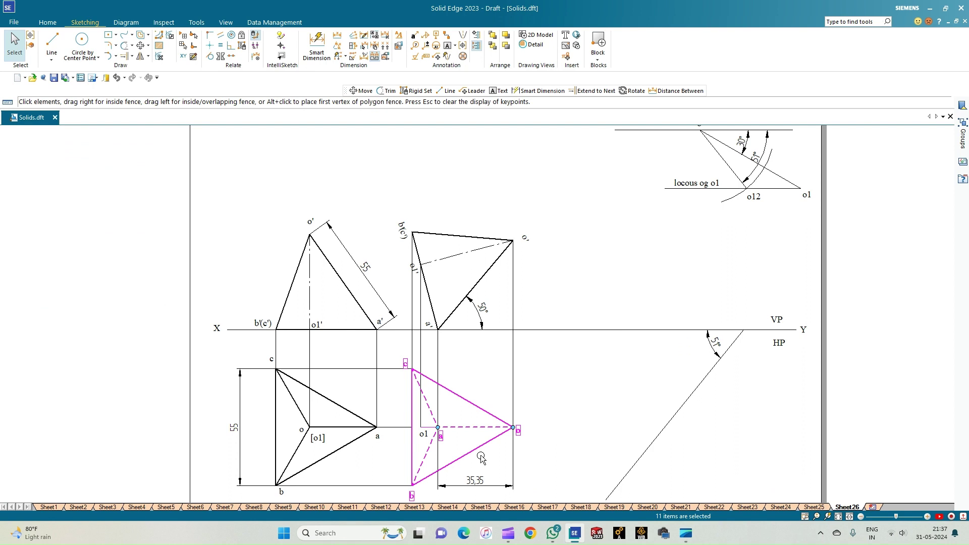
- Add the o1 label to the selected second top view and copy the set so that its apex o lies on the inclined line
left_click(423, 434, "ctrl")
scroll(456, 447, "up", 1)
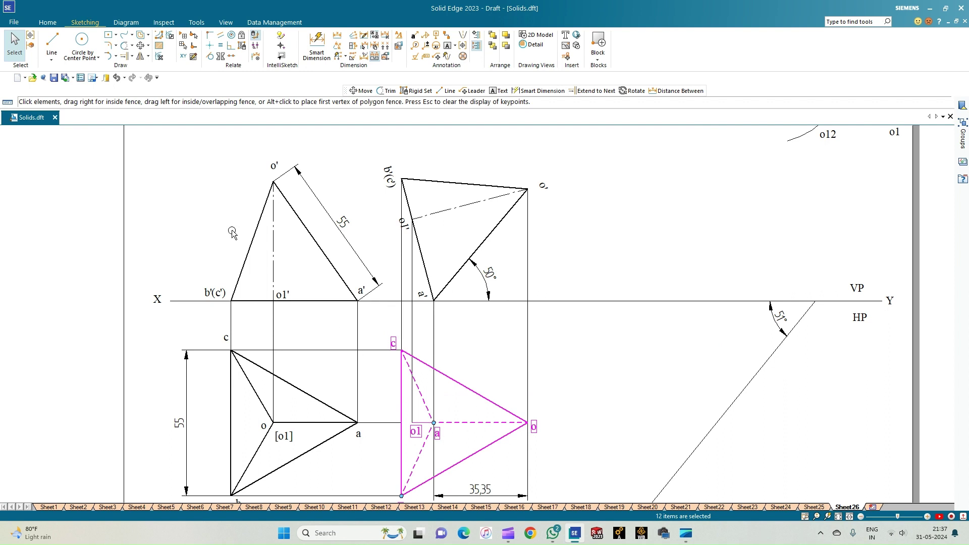
left_click(140, 46)
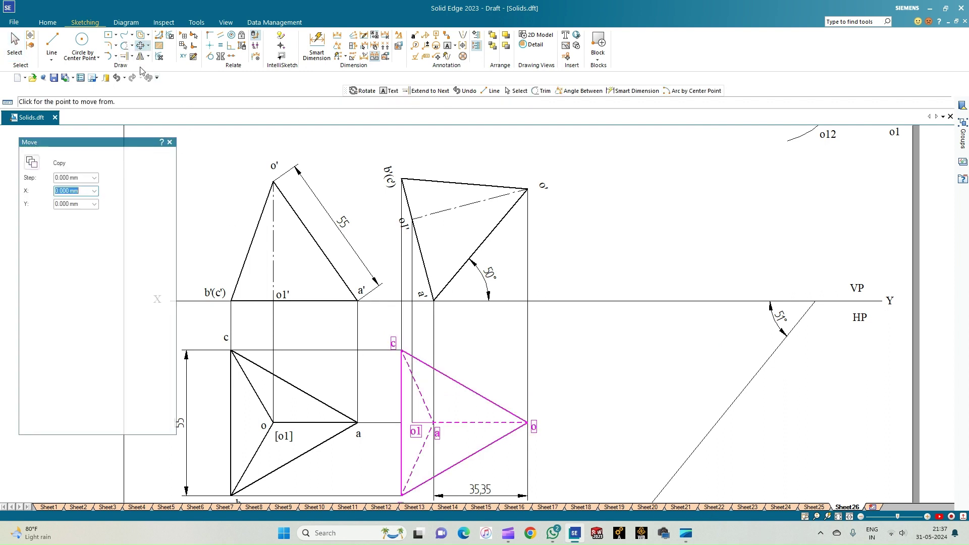
left_click(31, 162)
left_click(528, 423)
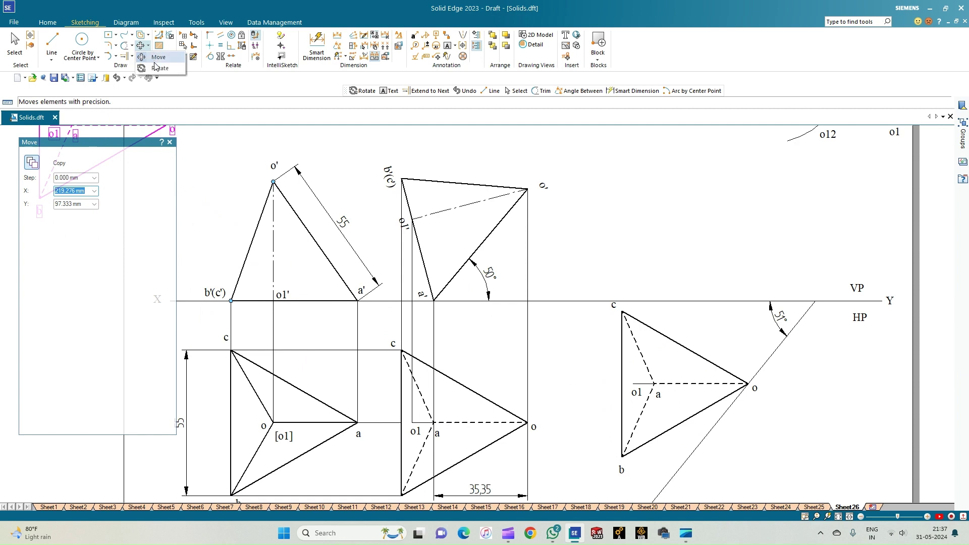
- Rotate the copied top view 51° about its apex o so that edge oa lies along the inclined line
left_click(158, 67)
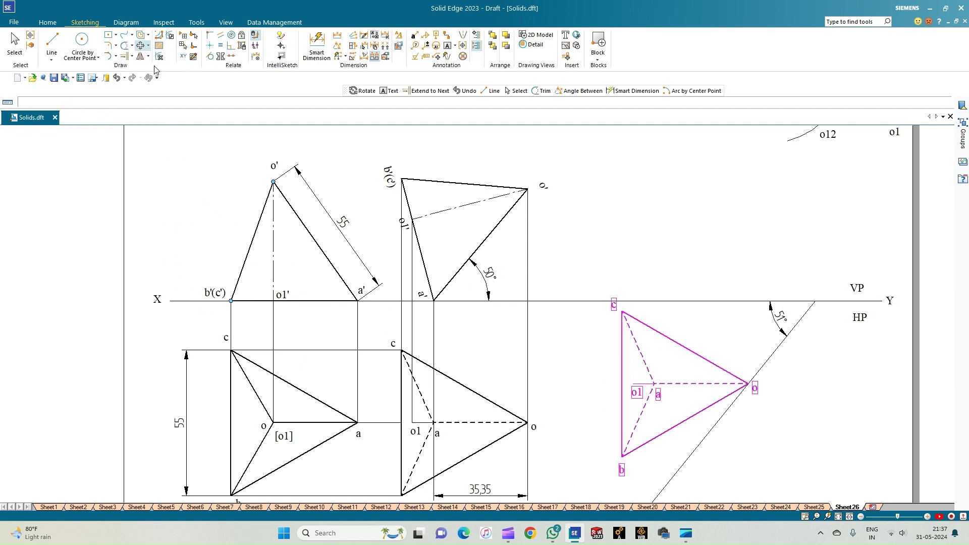
left_click(749, 384)
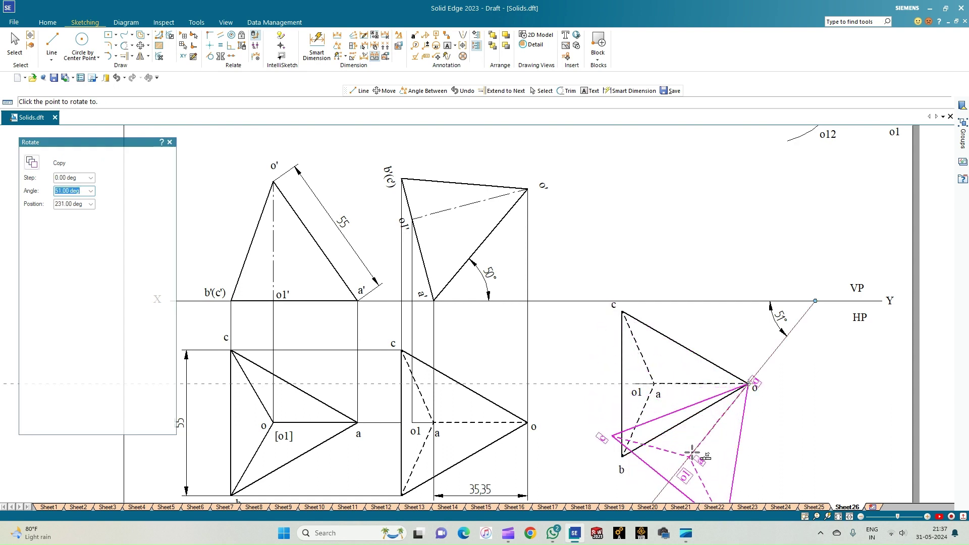
left_click(693, 453)
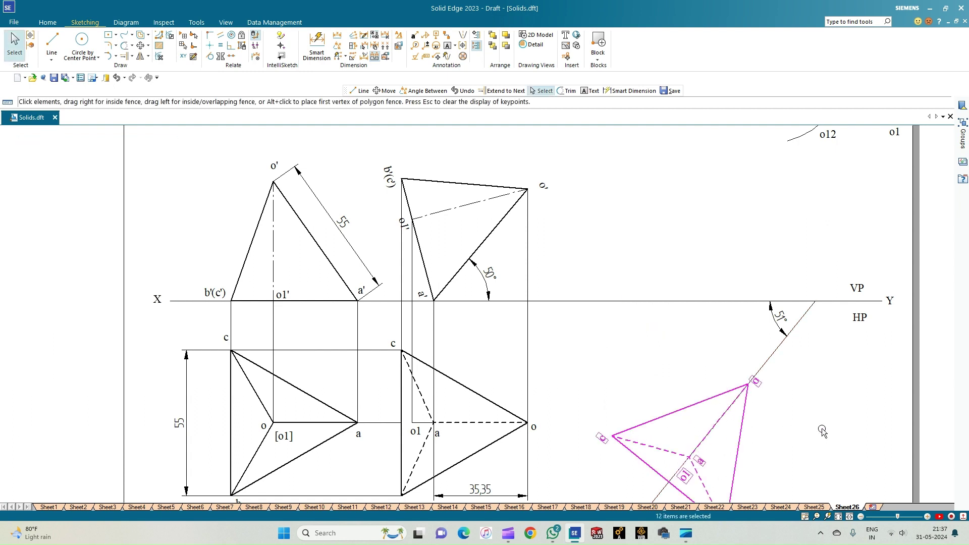
- Move the rotated top view up along the inclined line by about 8.9 mm in X and 11 mm in Y
left_click(839, 516)
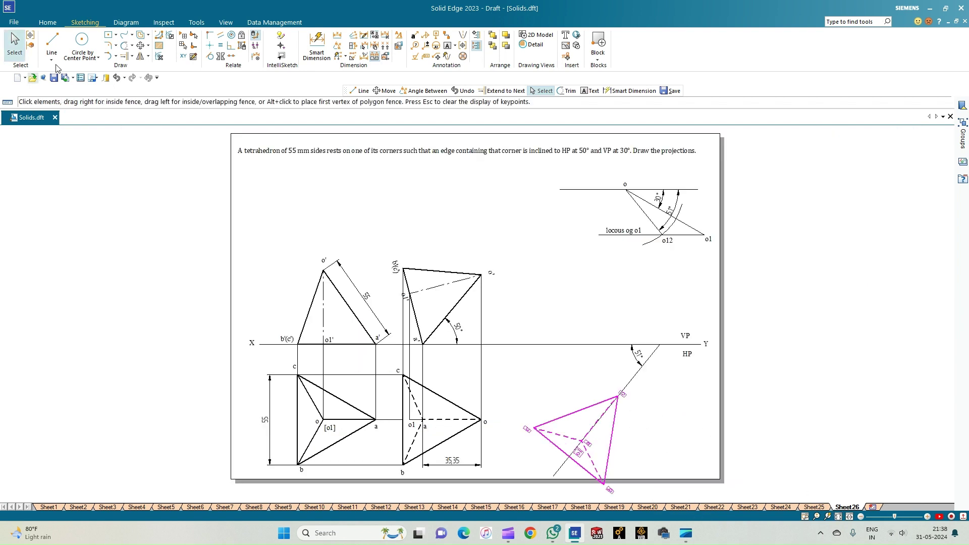
key("Escape")
left_click(140, 47)
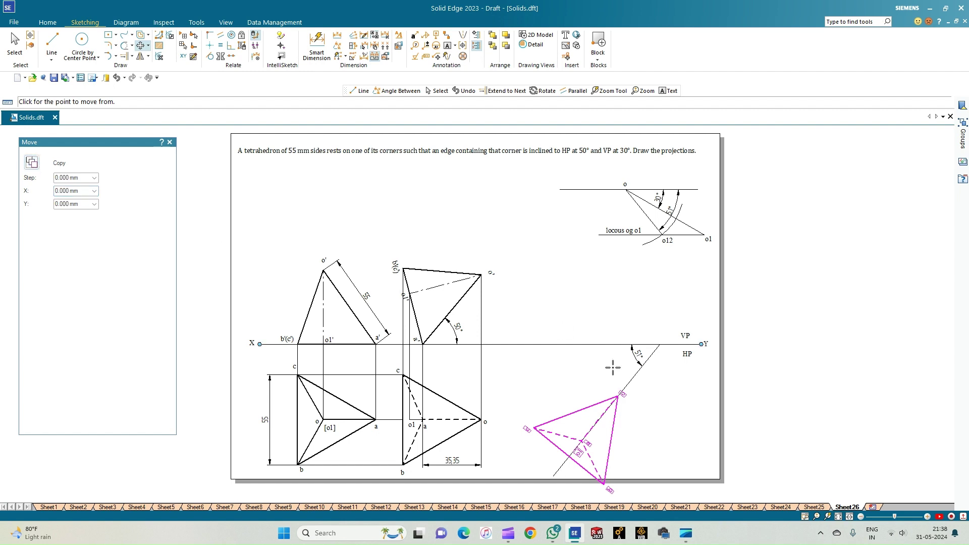
left_click(620, 397)
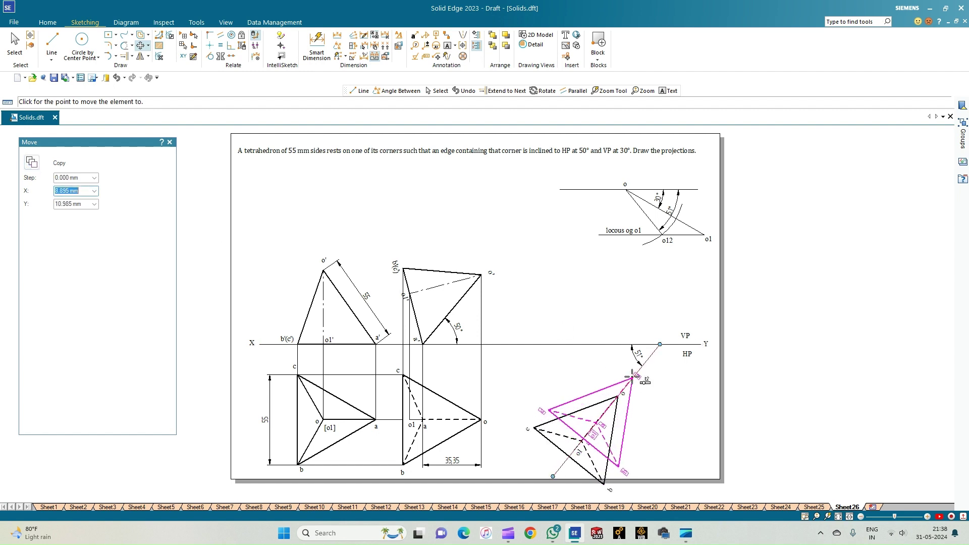
left_click(633, 377)
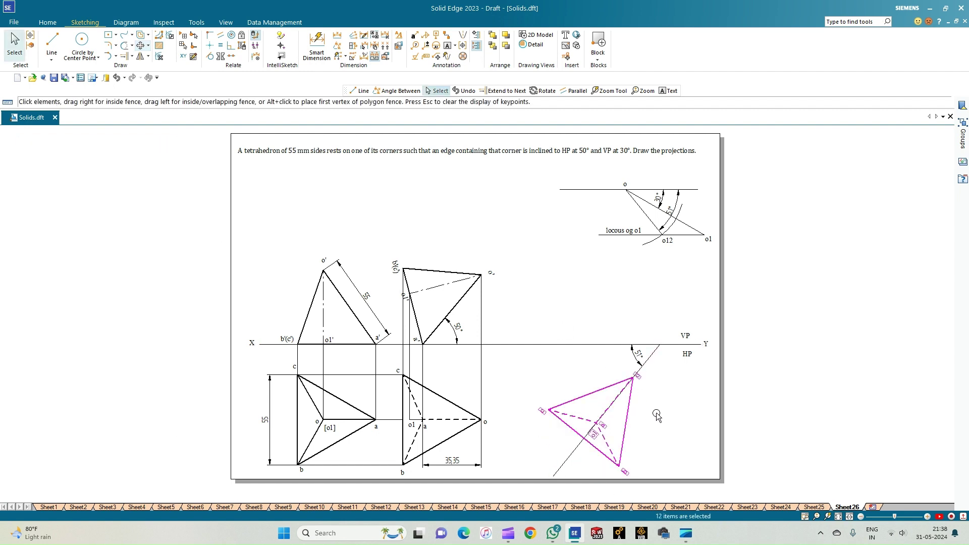
- Draw horizontal projectors from o', b'(c') and o1' of the second front view, about 119, 167 and 163 mm long, across above the rotated top view
scroll(655, 429, "up", 2)
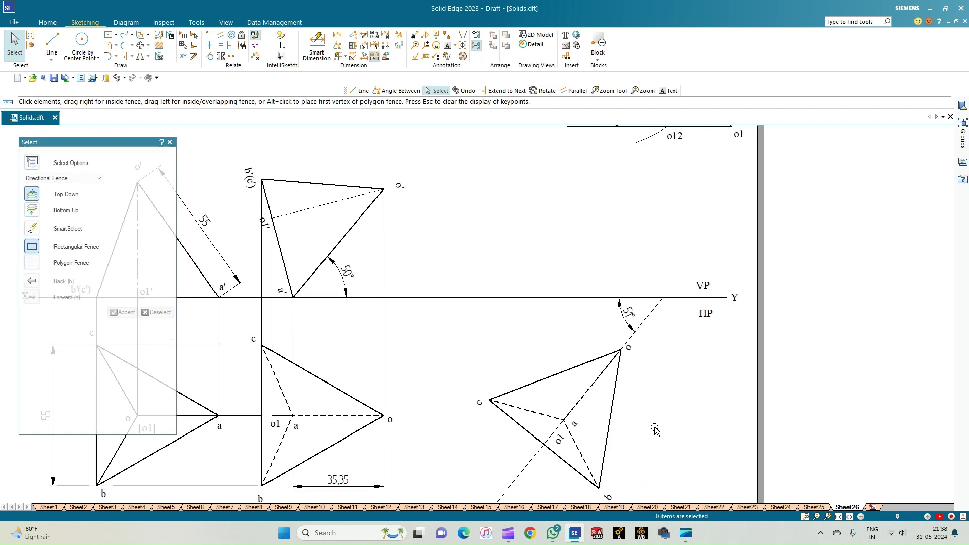
scroll(655, 429, "down", 1)
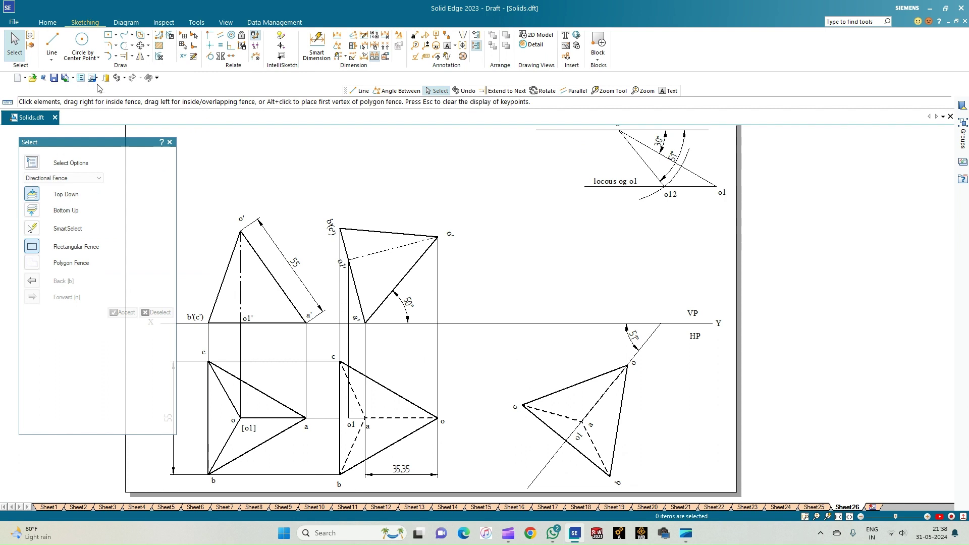
left_click(52, 42)
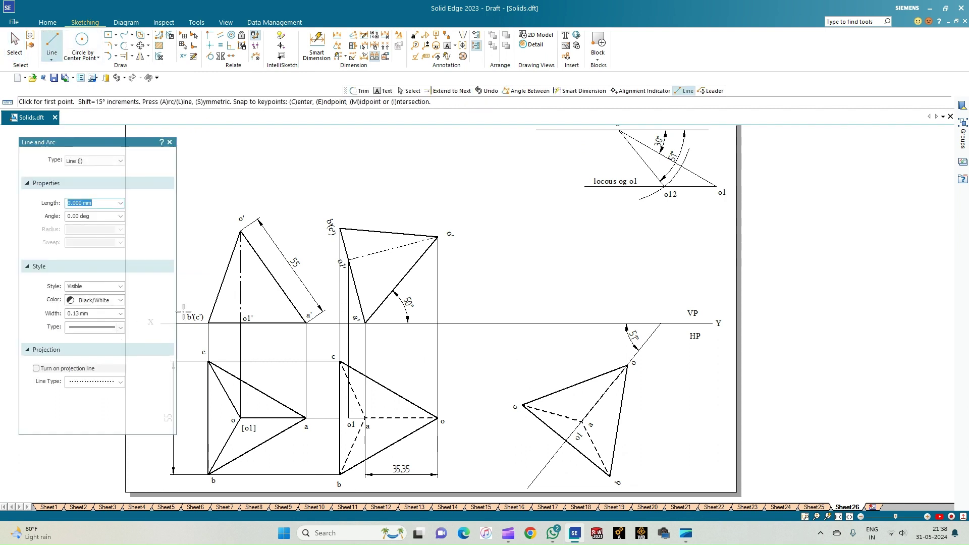
left_click(437, 237)
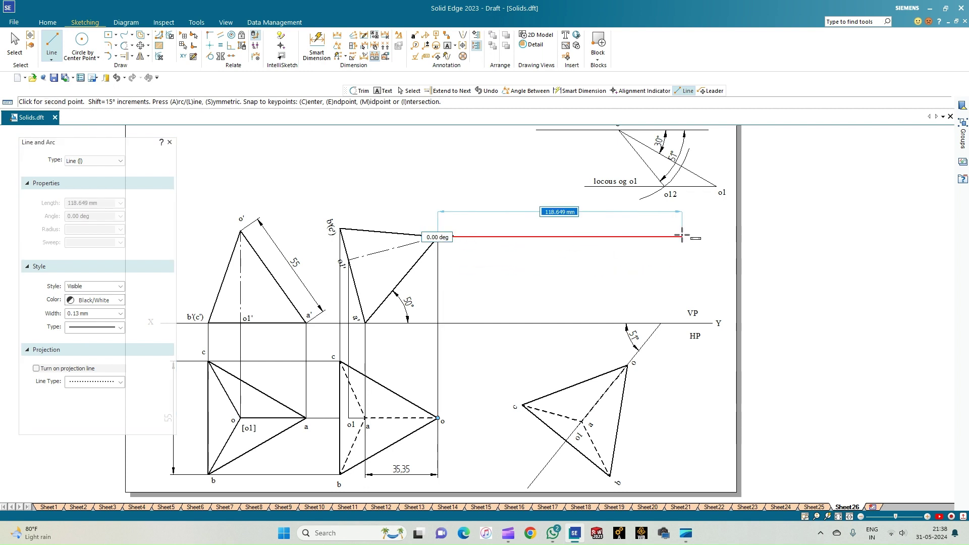
left_click(682, 236)
key("Escape")
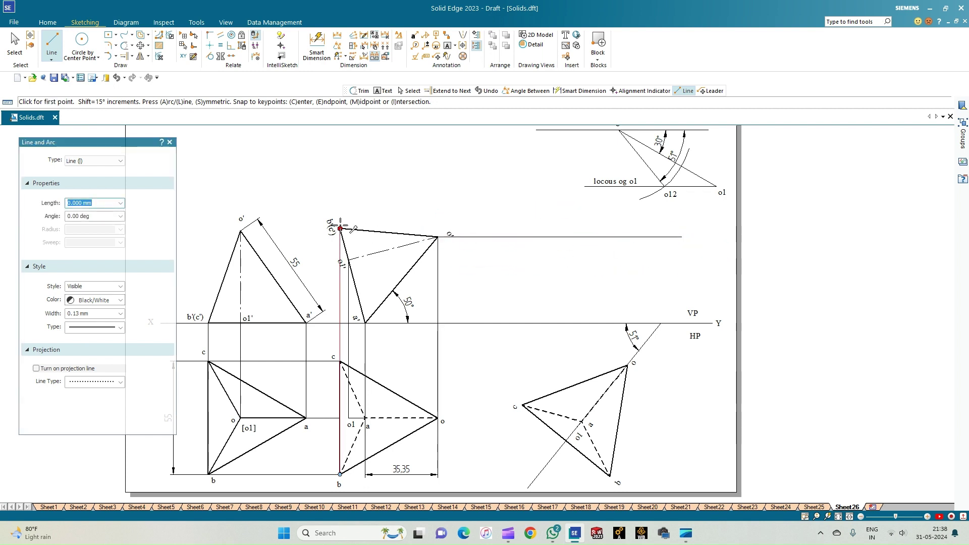
left_click(340, 228)
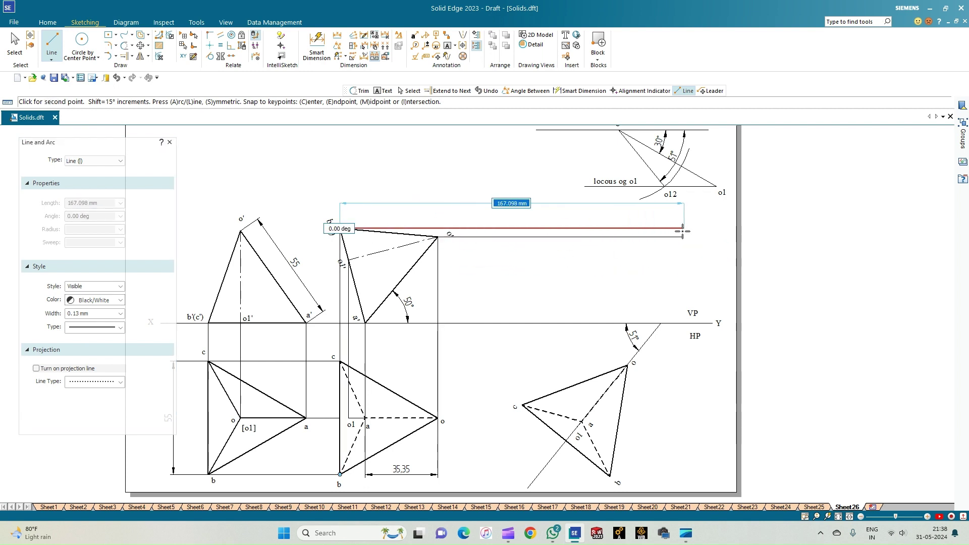
left_click(681, 229)
key("Escape")
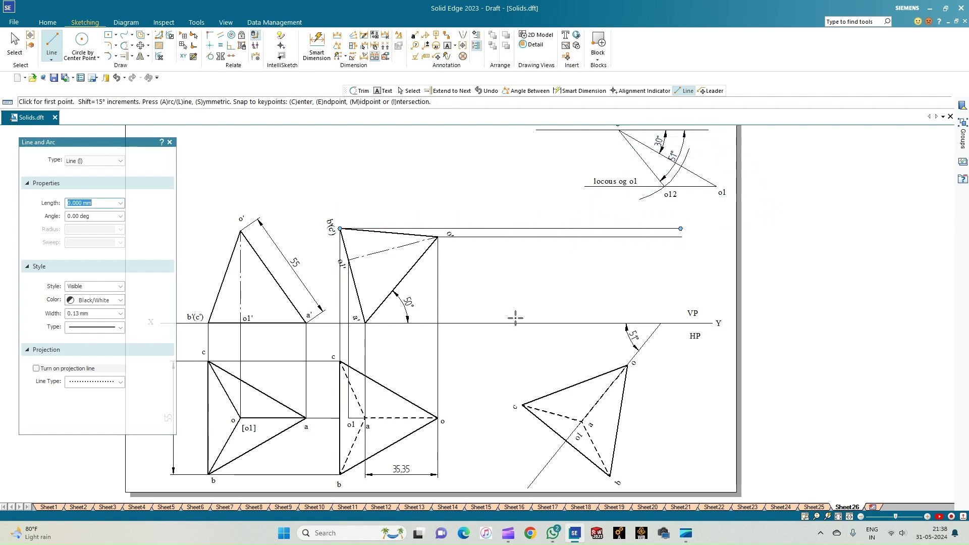
left_click(348, 261)
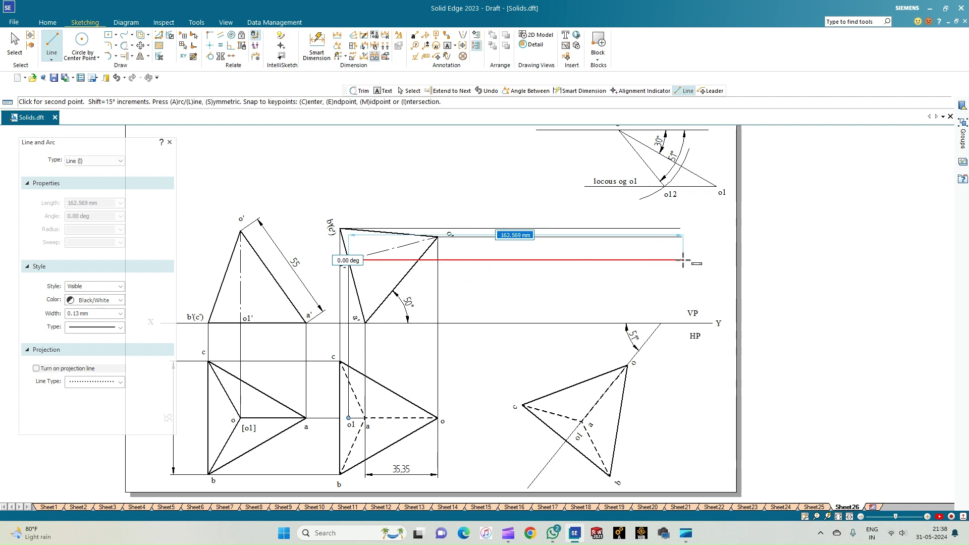
left_click(682, 260)
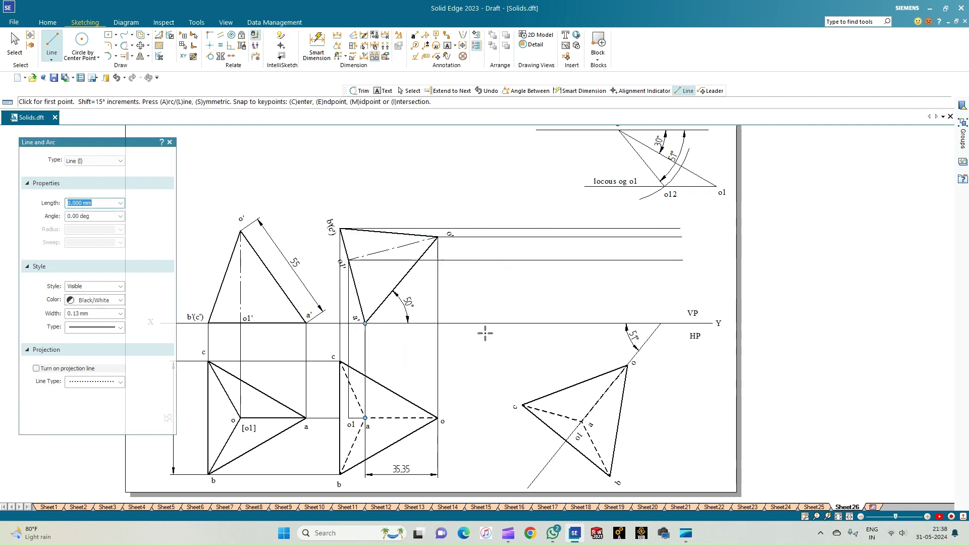
- Draw vertical projectors from the rotated top view: o1 to the o1' horizontal projector, o to the b'(c') projector, and a to the XY line
left_click(571, 434)
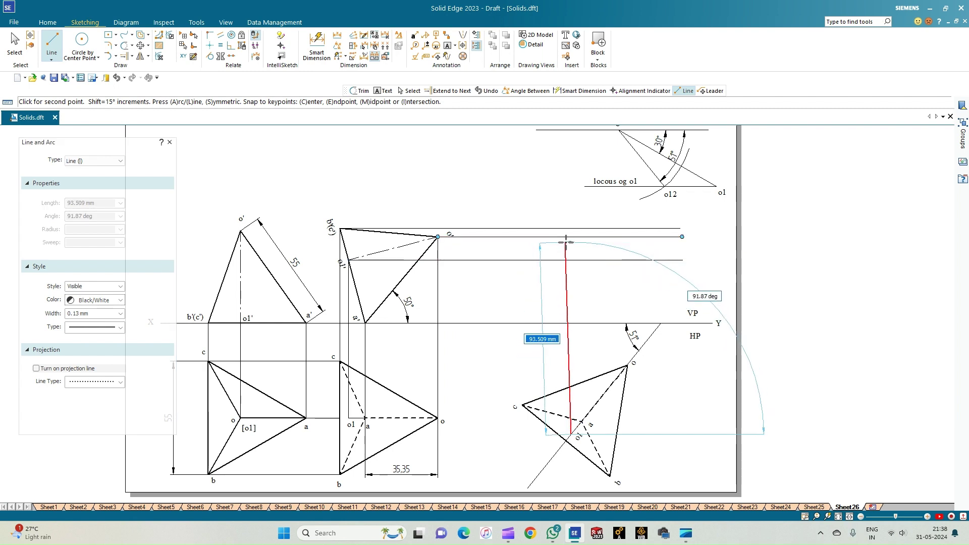
left_click(571, 260)
right_click(597, 276)
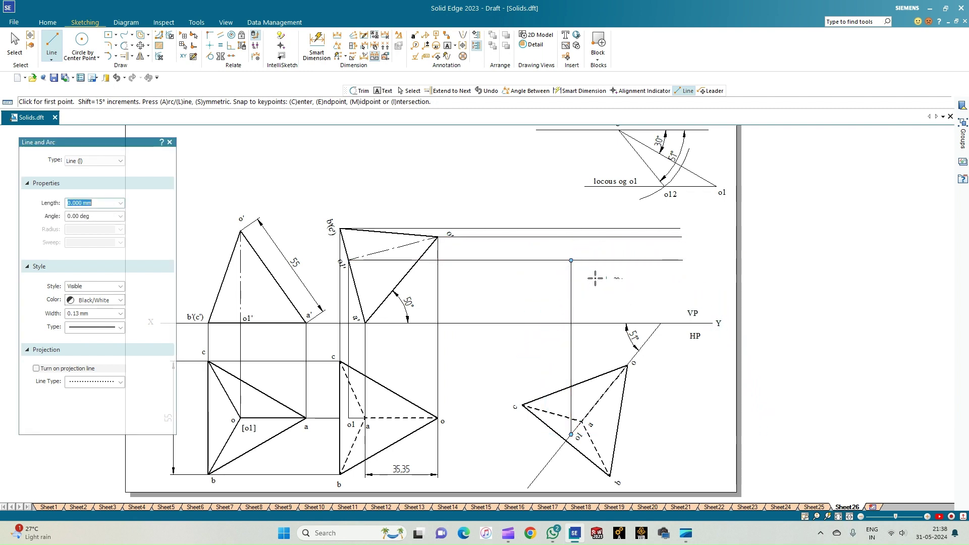
left_click(628, 365)
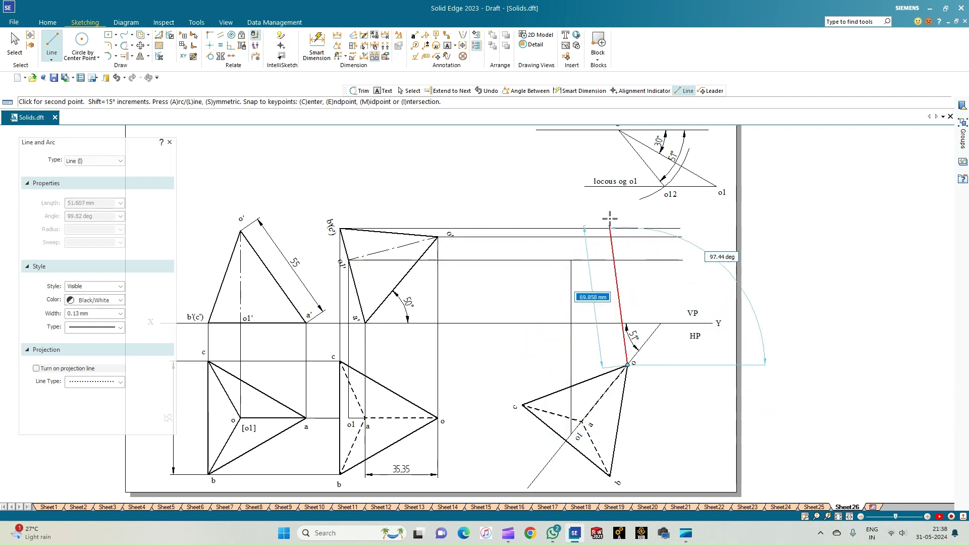
left_click(628, 229)
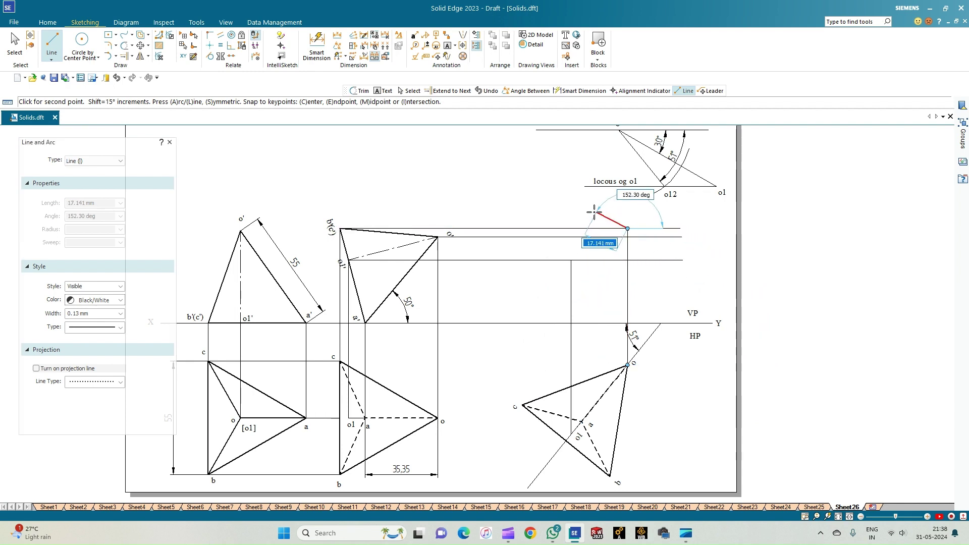
right_click(569, 303)
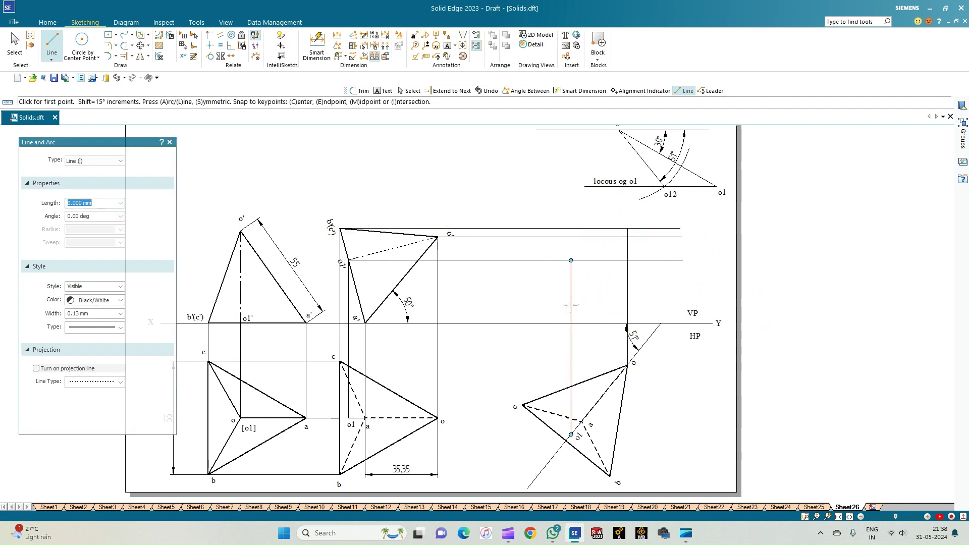
left_click(582, 421)
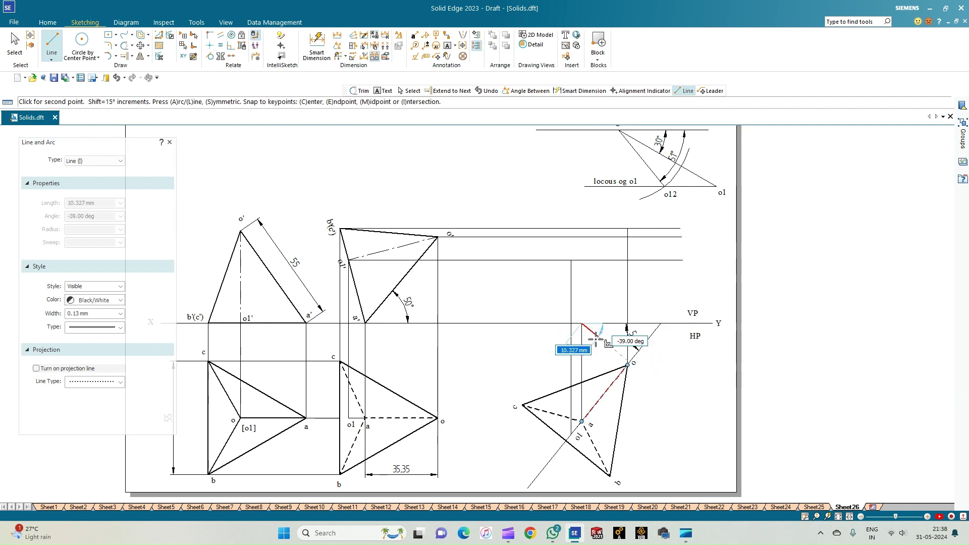
left_click(582, 323)
key("Escape")
- Draw vertical projectors from c and b of the rotated top view up to the b'(c') horizontal projector
left_click(522, 405)
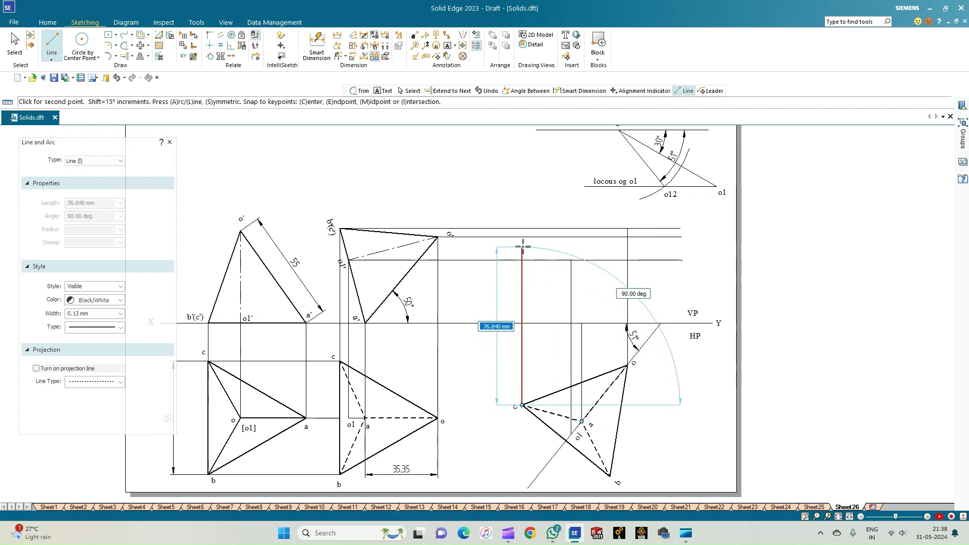
left_click(522, 229)
key("Escape")
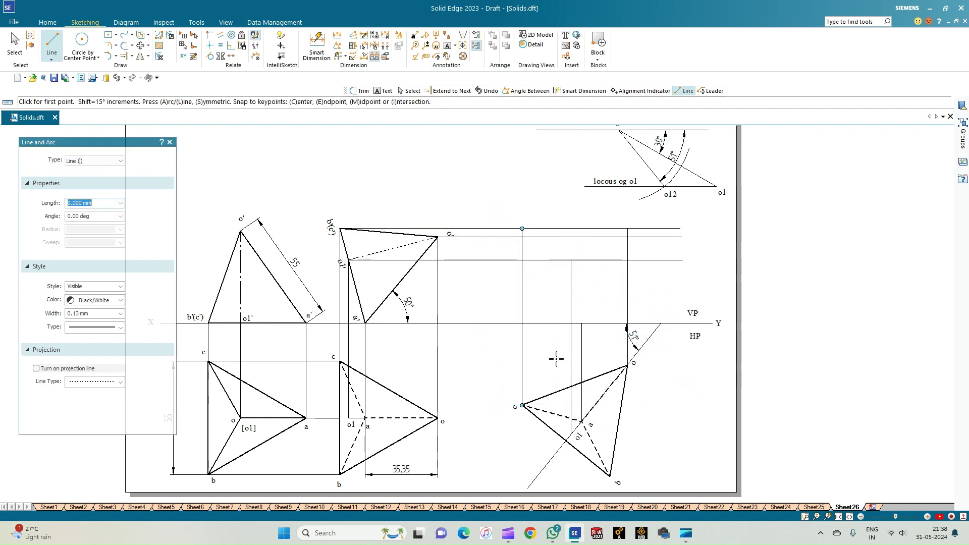
left_click(611, 475)
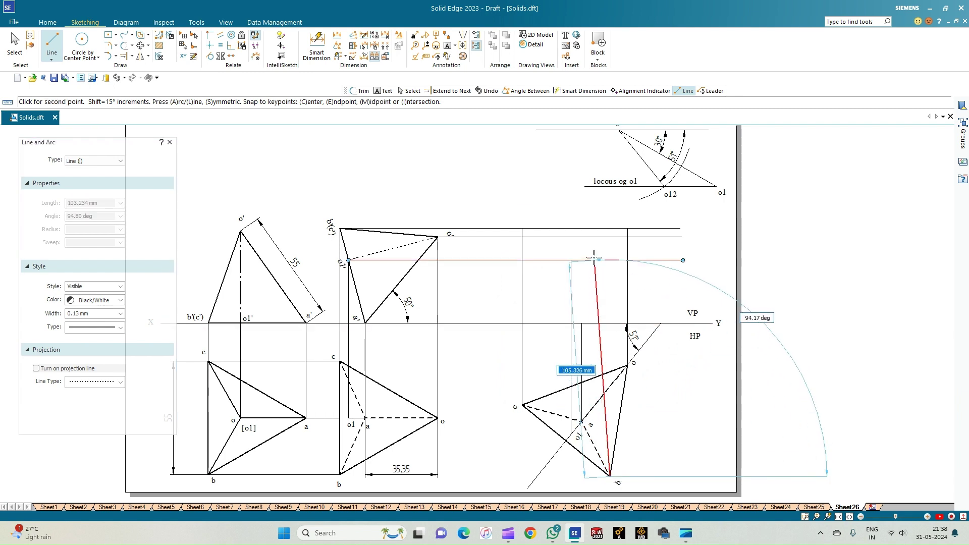
left_click(611, 229)
key("Escape")
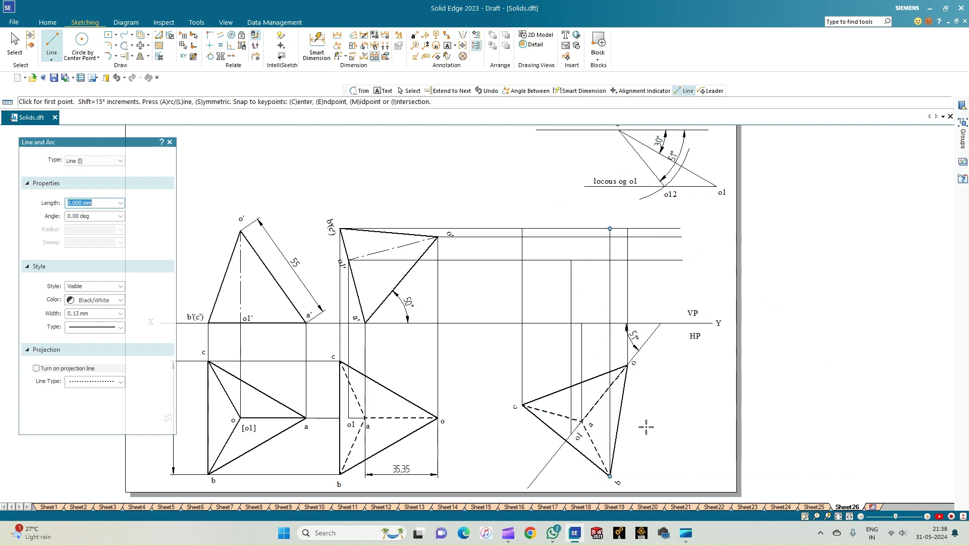
- Trim the excess ends of the three horizontal projectors at their vertical projectors and extend the o' projector to o's vertical projector
left_click(124, 46)
left_click(656, 229)
left_click(655, 237)
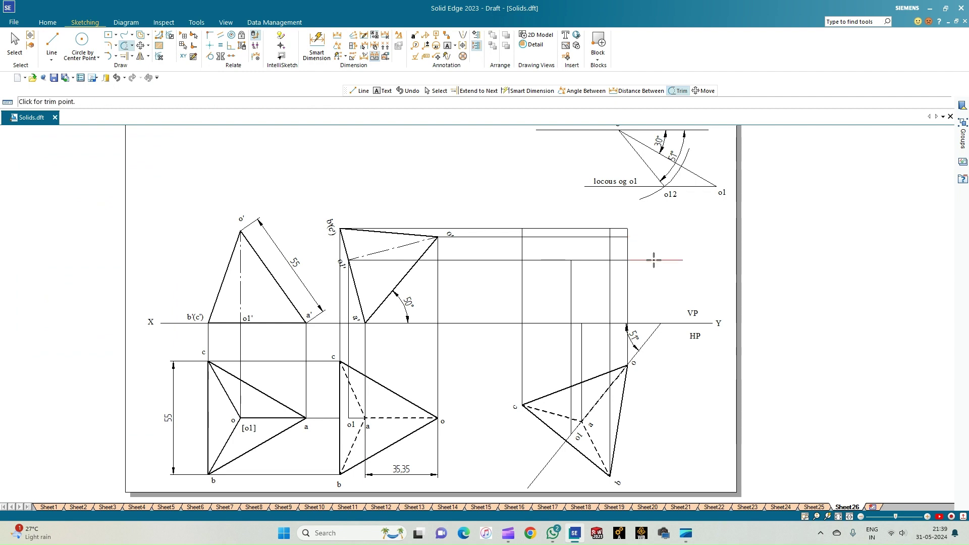
left_click(651, 260)
left_click(621, 259)
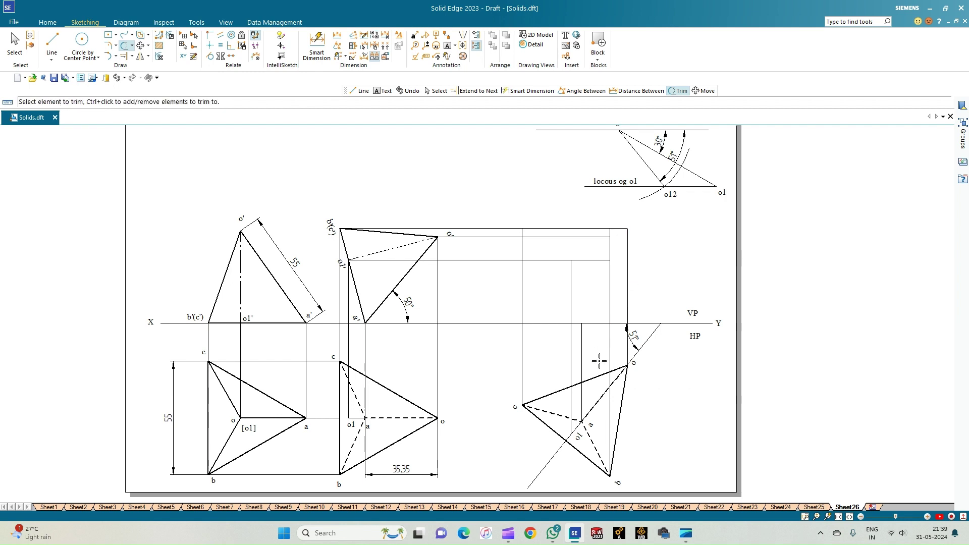
left_click(592, 260)
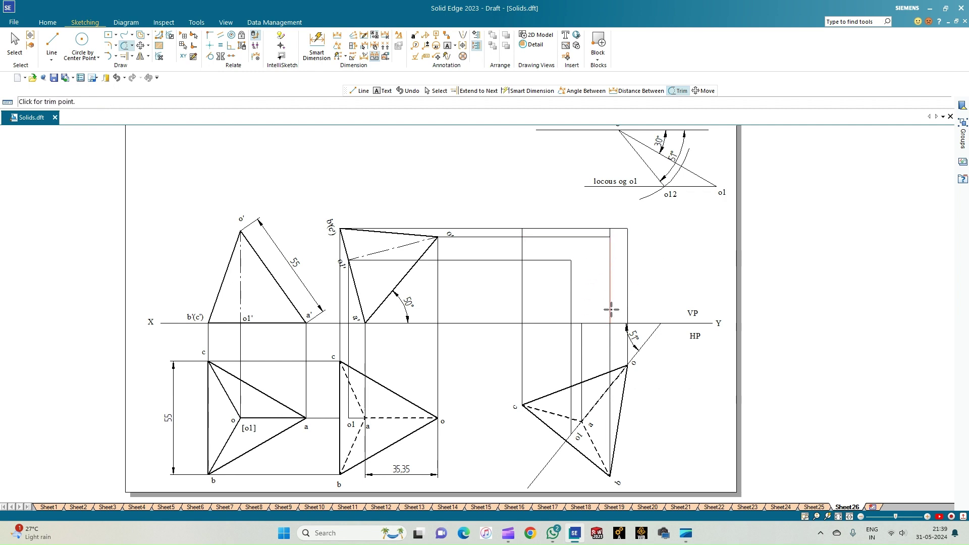
left_click(609, 281)
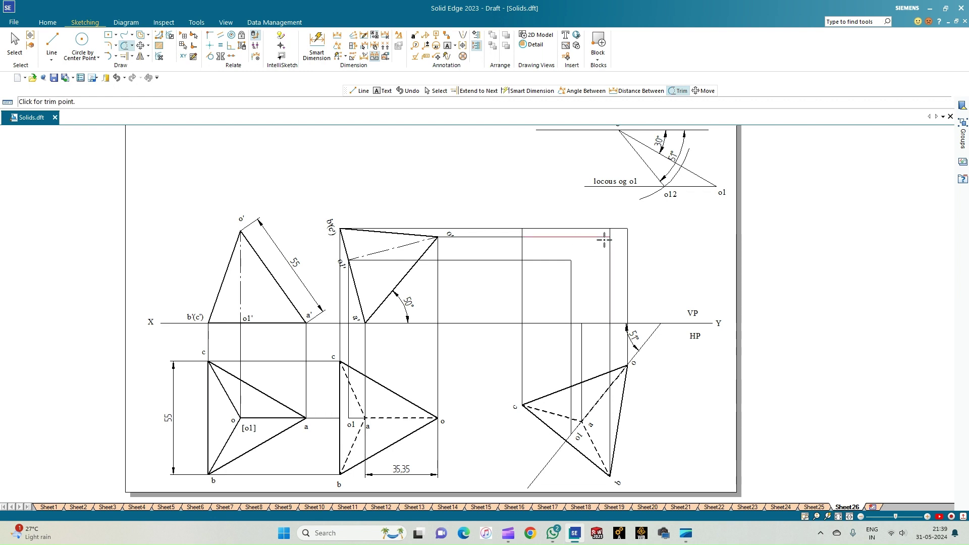
left_click(126, 56)
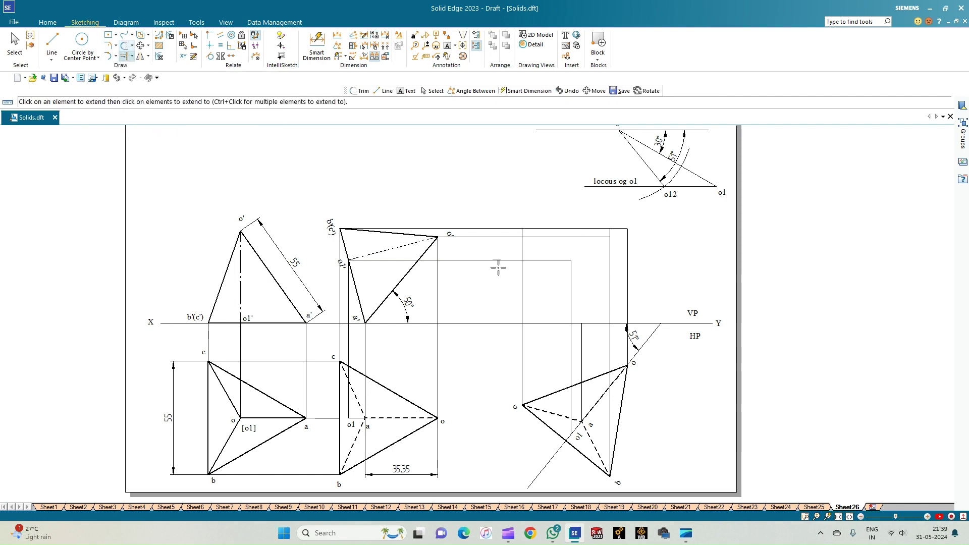
left_click(542, 237)
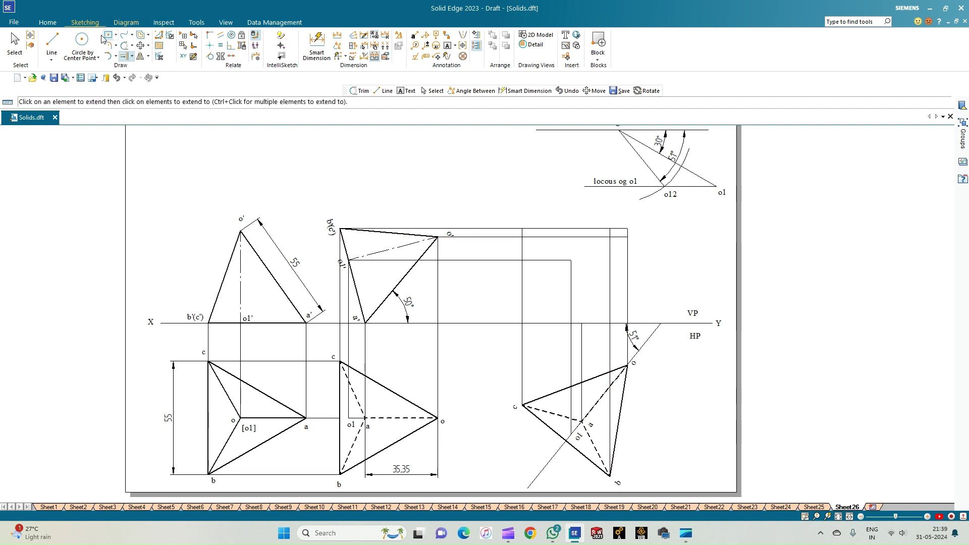
- Draw the base triangle of the final front view with 0.50 mm continuous lines through the projected points a', c' and b'
left_click(52, 43)
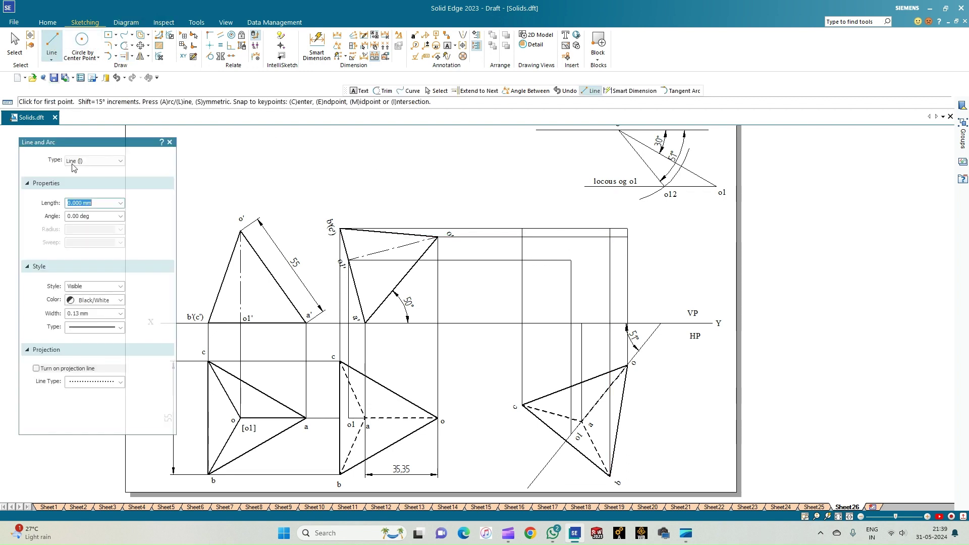
left_click(121, 314)
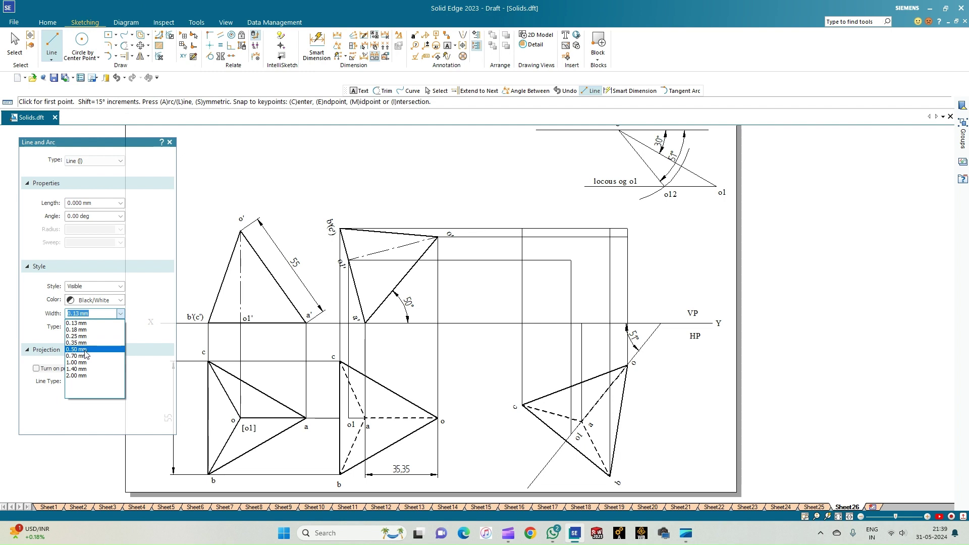
left_click(86, 350)
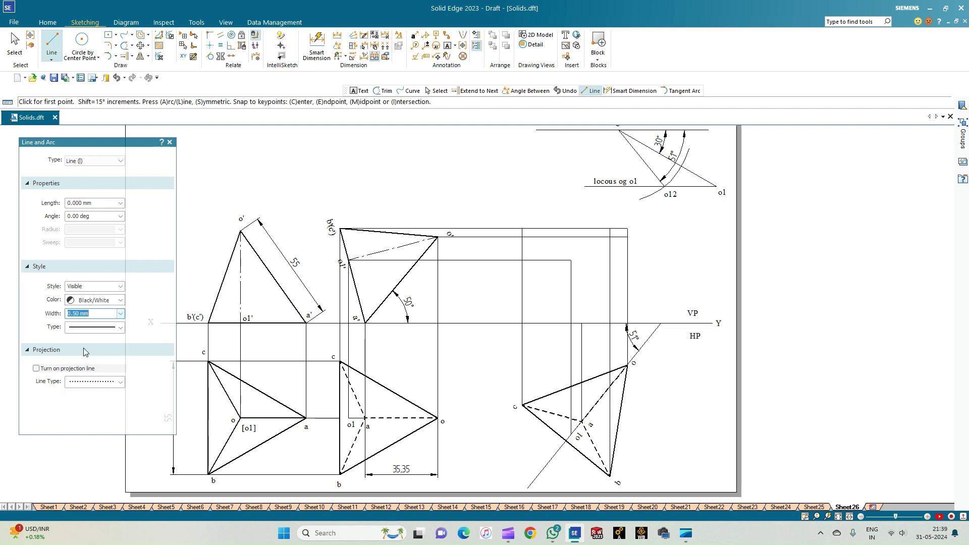
left_click(582, 324)
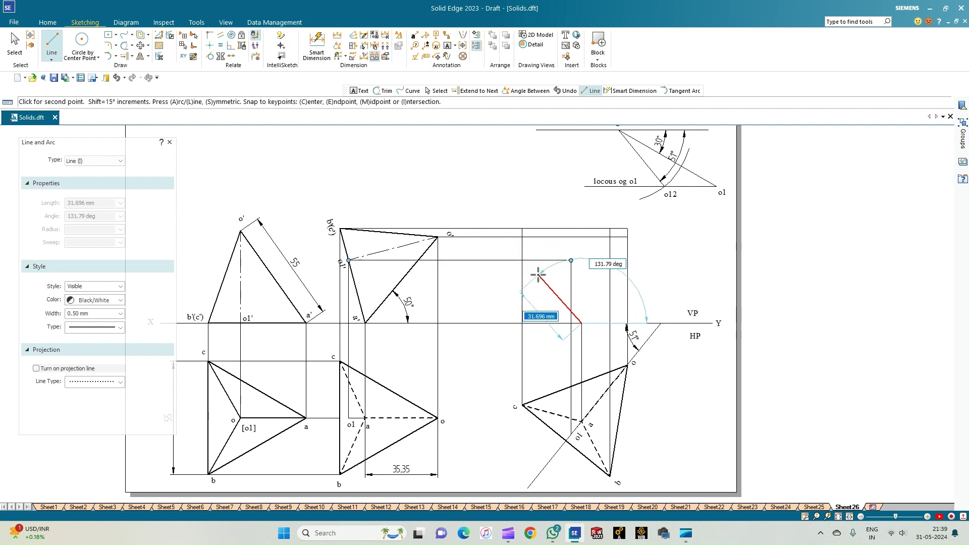
left_click(522, 229)
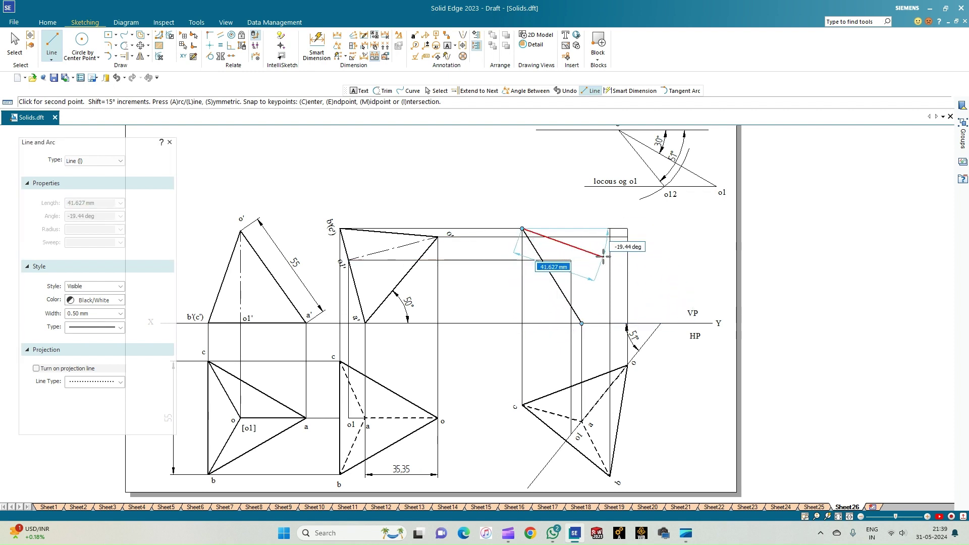
left_click(611, 229)
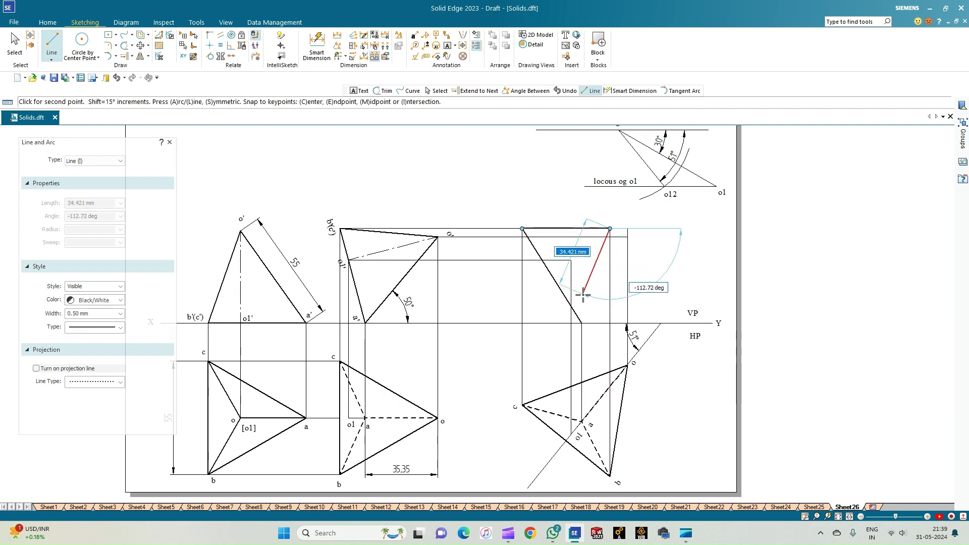
left_click(582, 323)
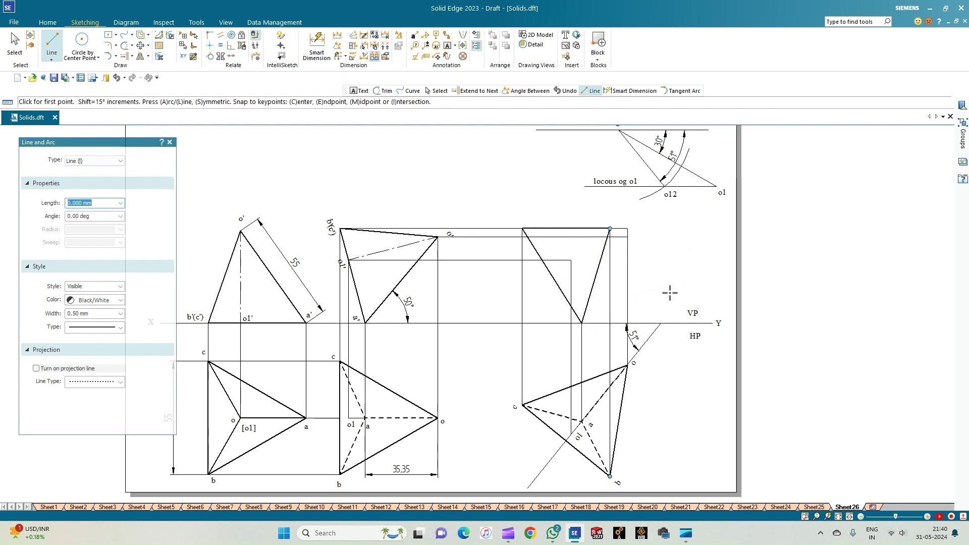
- Draw the visible edges of the final front view from a' to the projected apex o' and from o' to b'
left_click(581, 323)
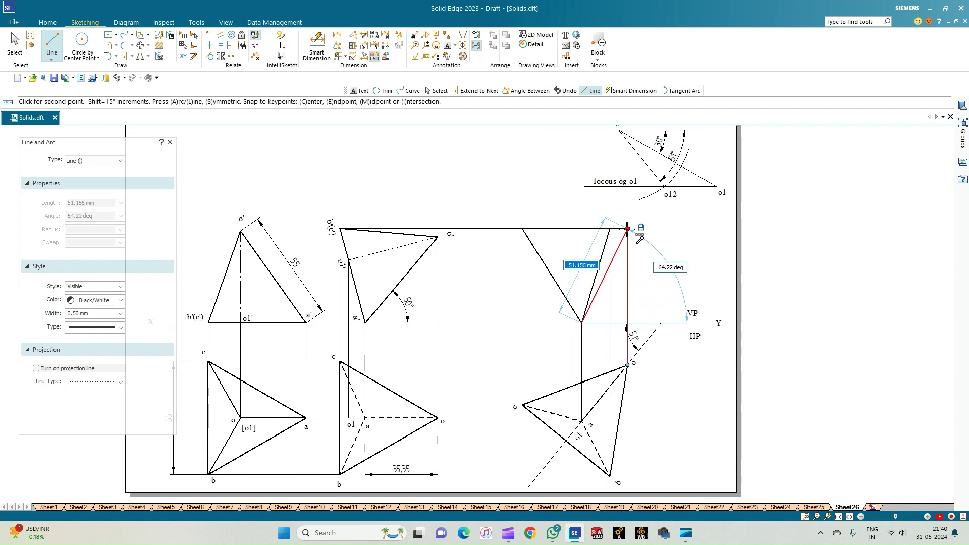
scroll(627, 228, "up", 3)
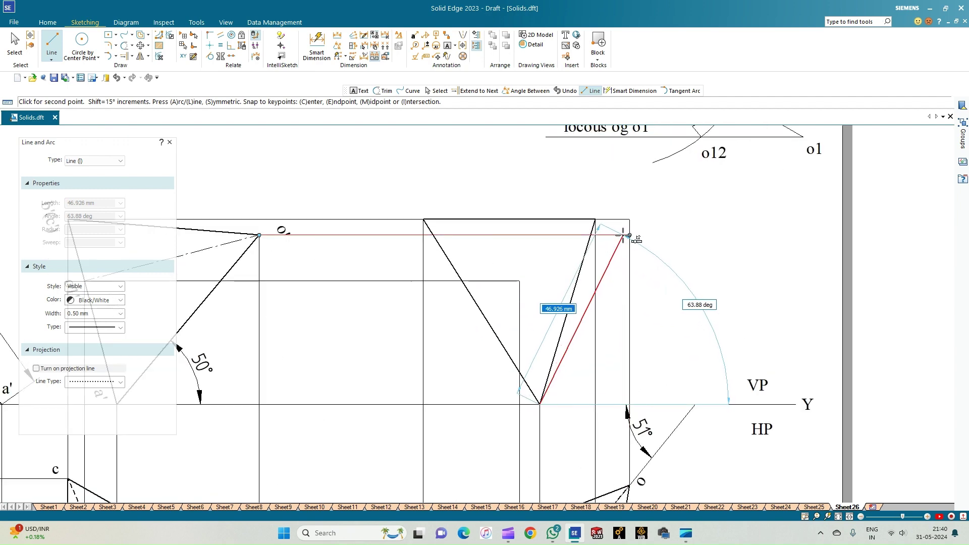
left_click(629, 236)
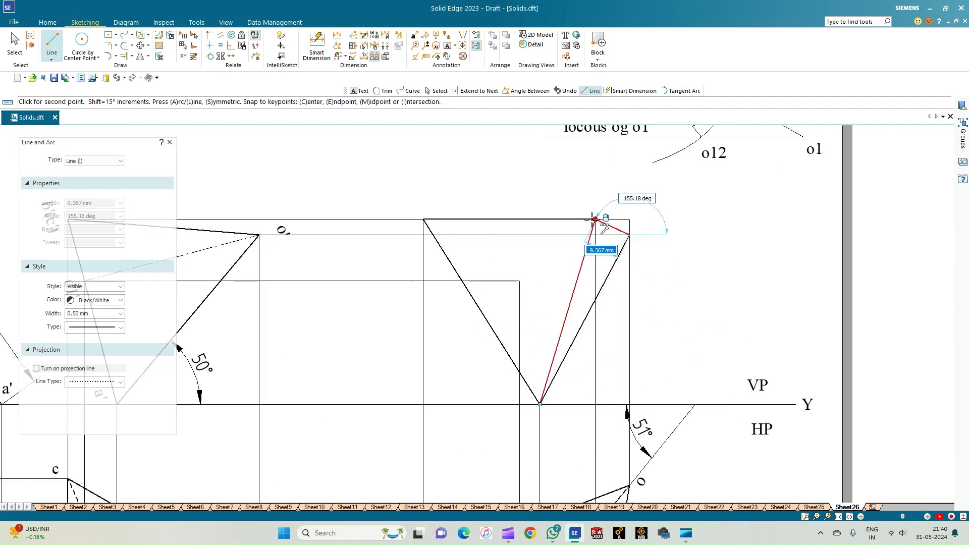
left_click(595, 219)
right_click(663, 313)
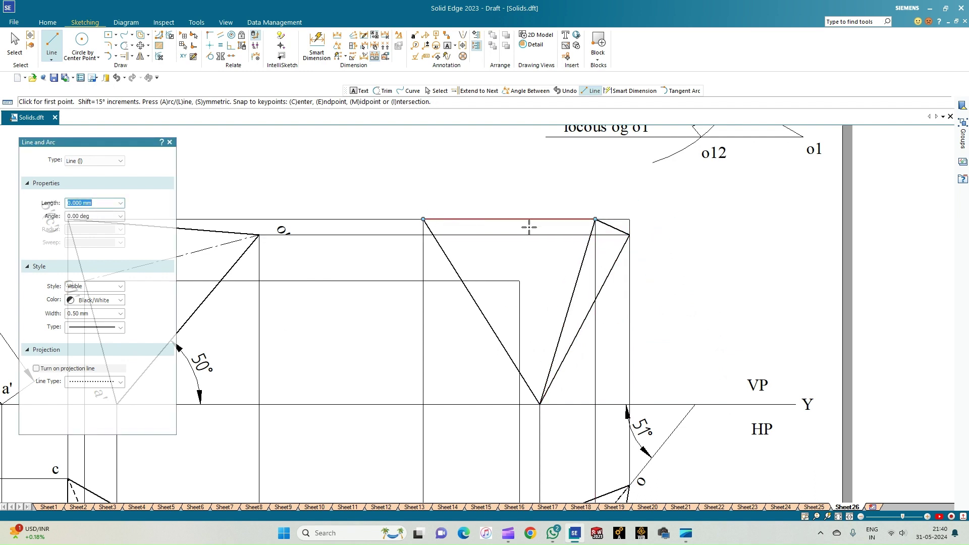
- Draw the hidden edge from c' to o' in the final front view as a 0.50 mm dashed line about 51.4 mm long
left_click(122, 329)
left_click(107, 348)
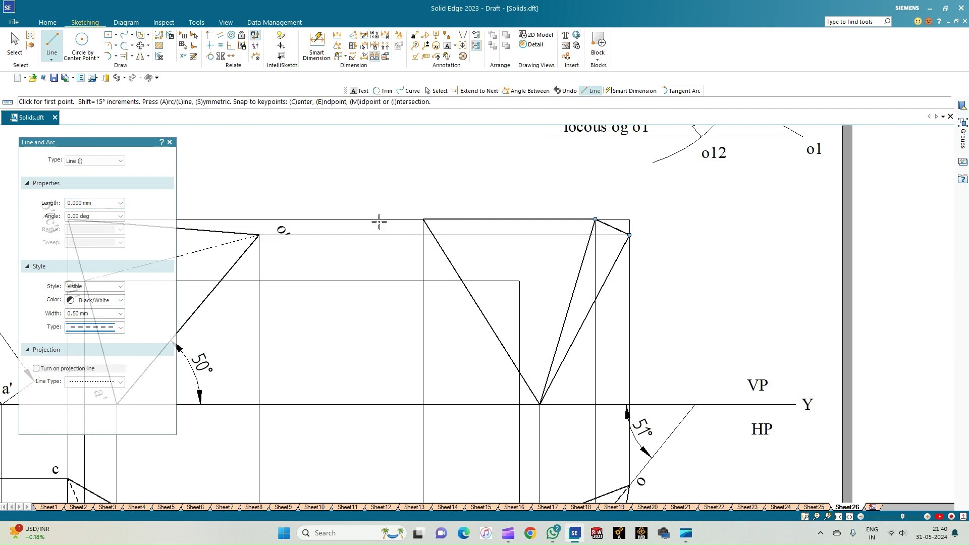
left_click(424, 219)
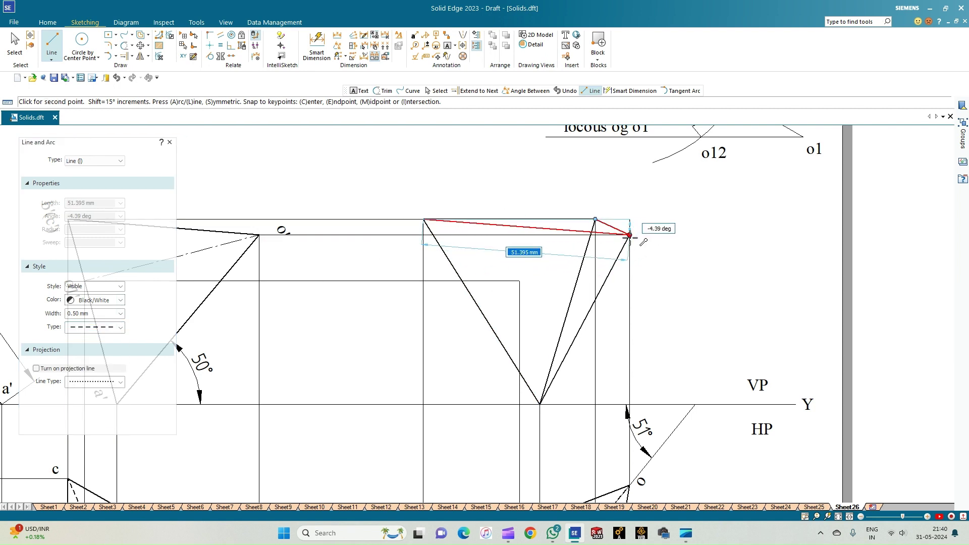
left_click(630, 234)
right_click(679, 275)
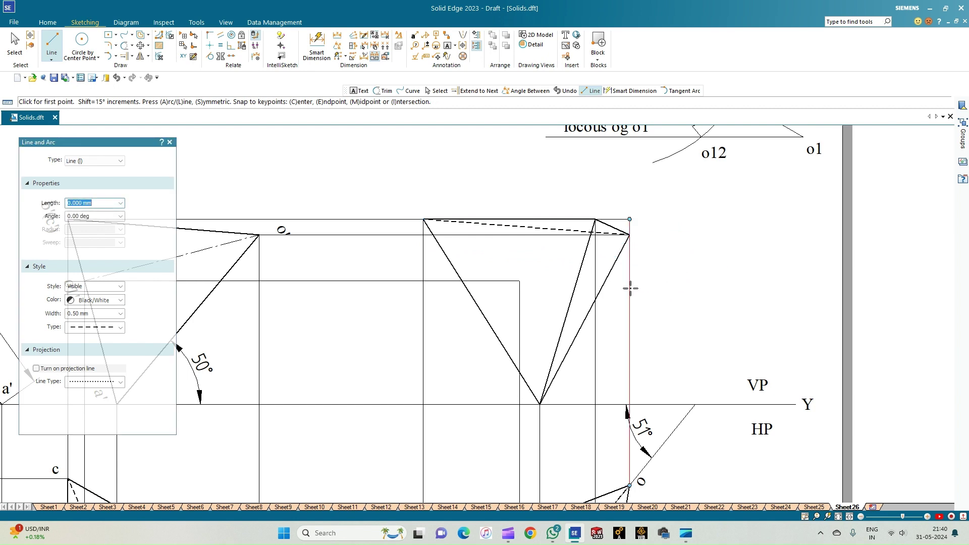
- Draw the axis from o1' to o' in the final front view as a 0.13 mm chain line
left_click(121, 314)
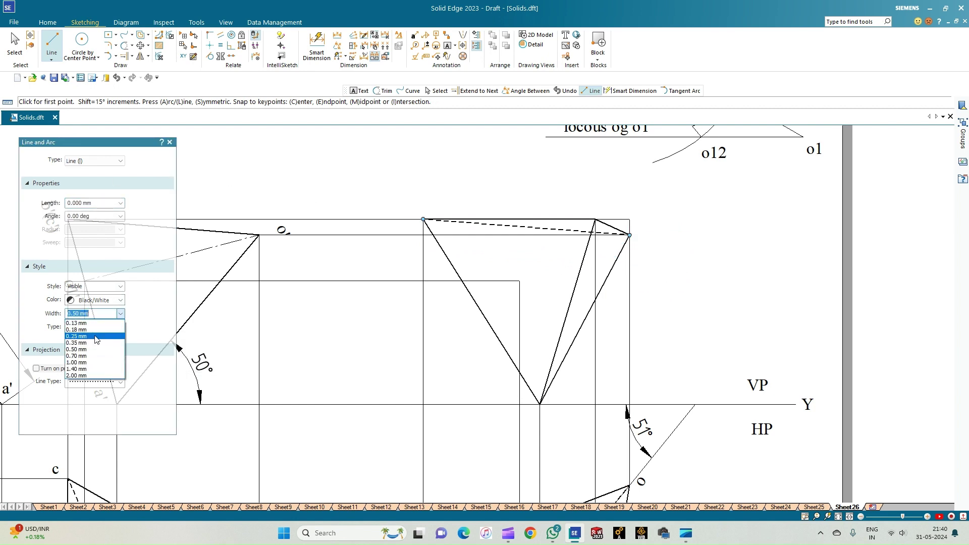
left_click(88, 324)
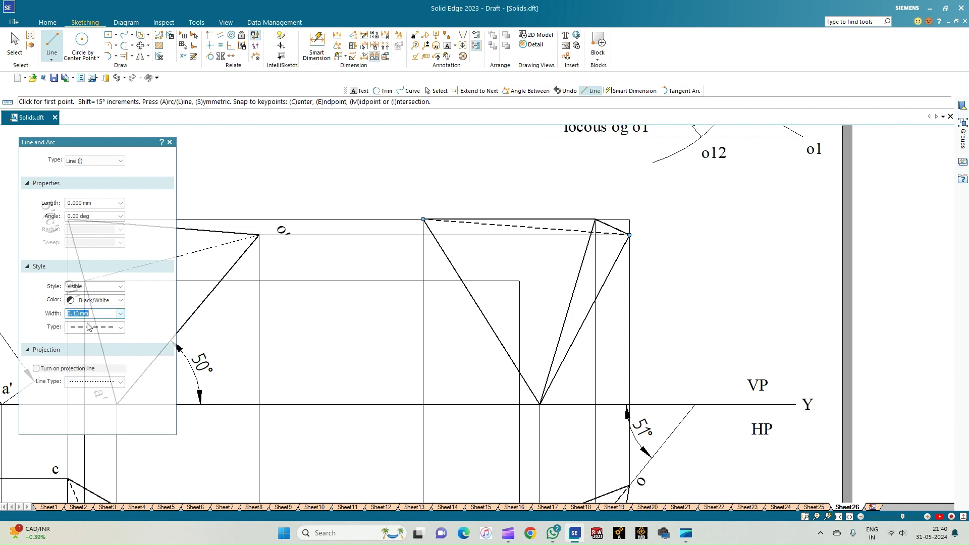
left_click(121, 328)
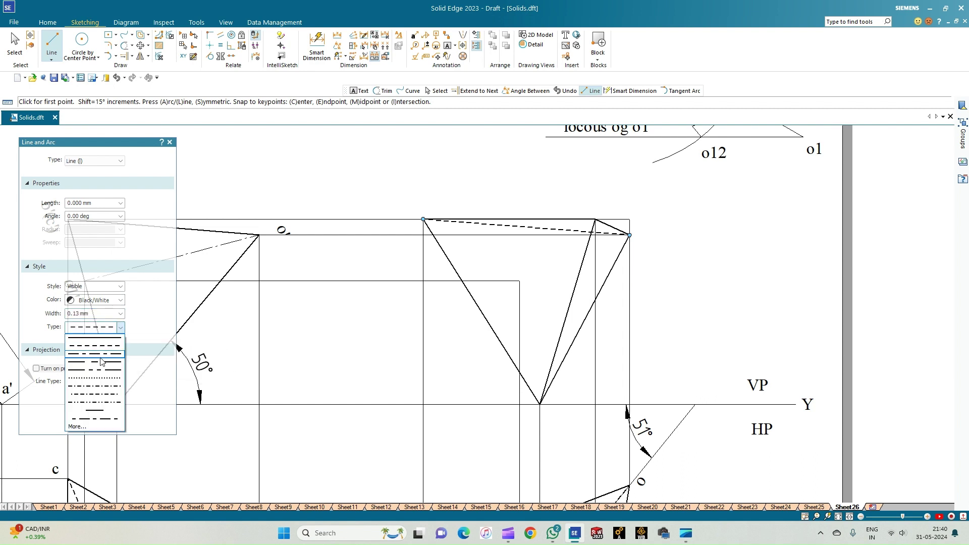
left_click(101, 361)
left_click(520, 280)
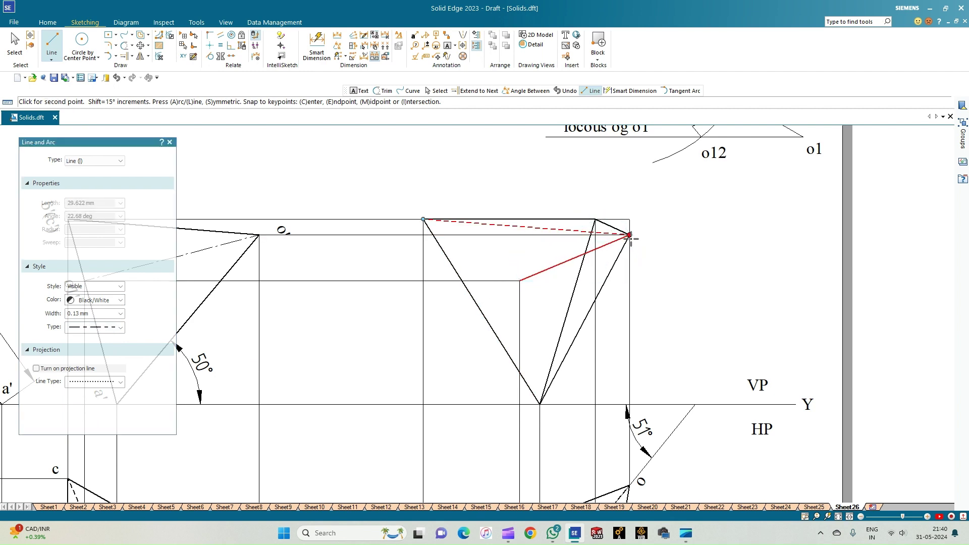
left_click(630, 235)
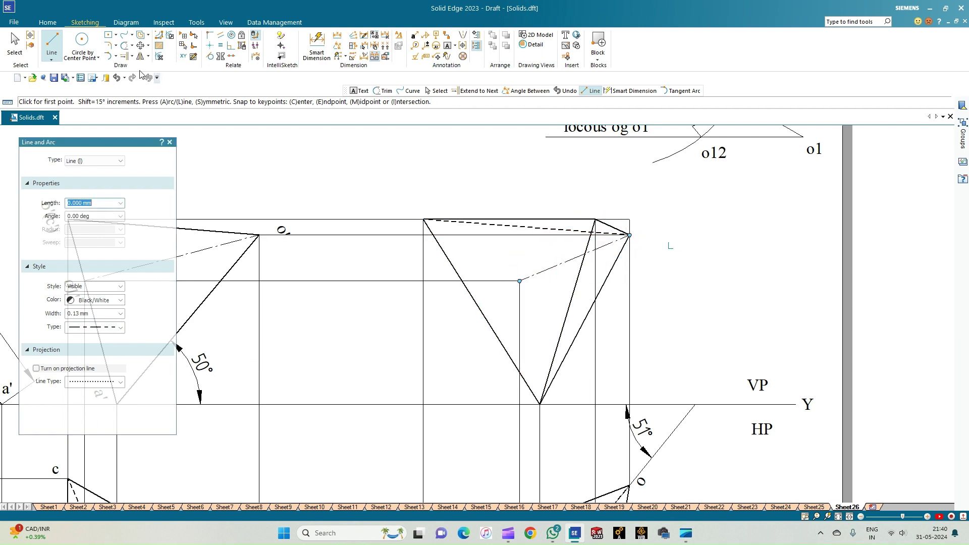
- Trim the excess projectors beyond b' and o' and label the final front view's points a', c', b', o1' and o'
left_click(127, 45)
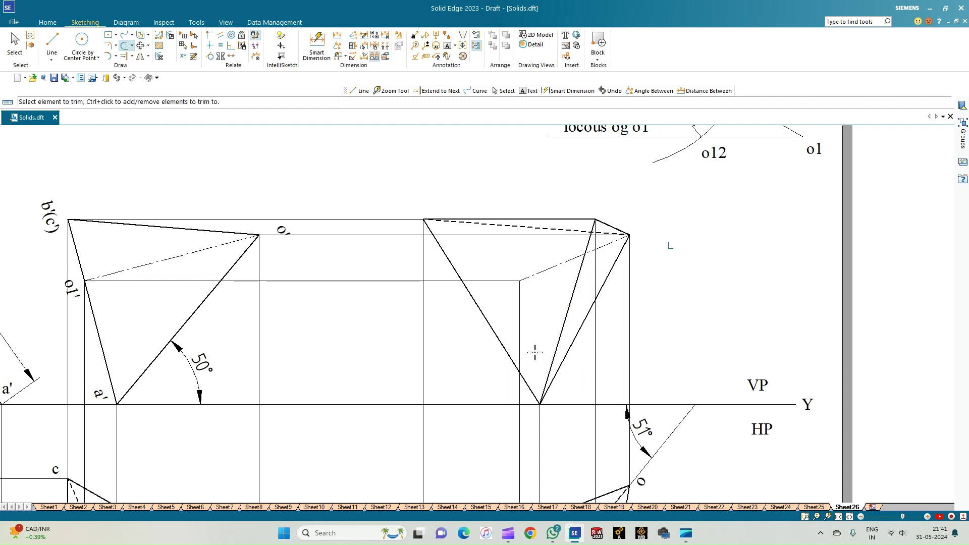
key("t")
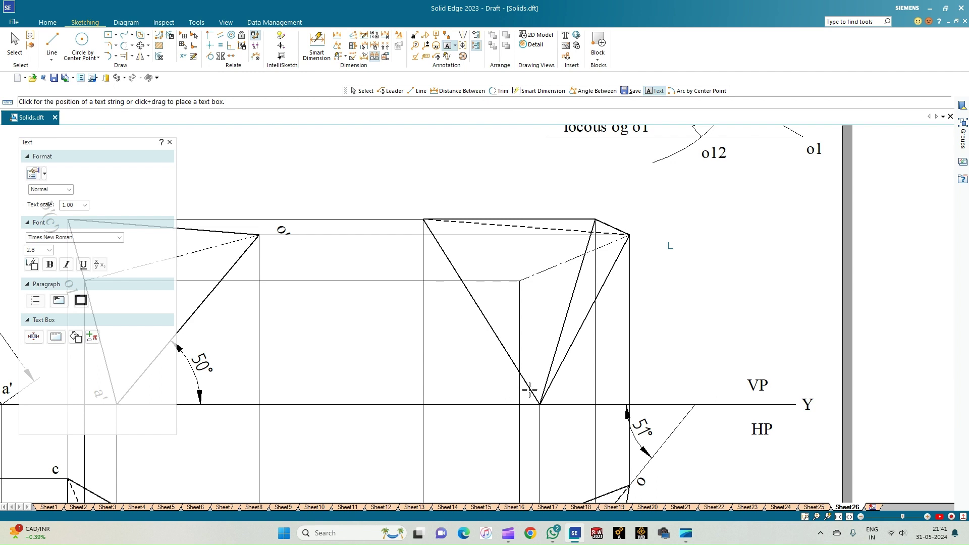
left_click(557, 387)
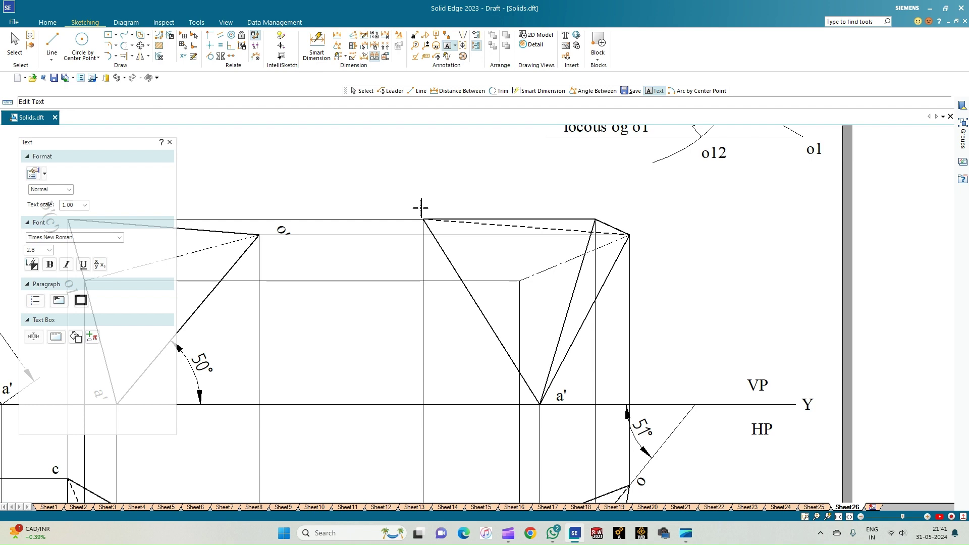
scroll(421, 208, "down", 2)
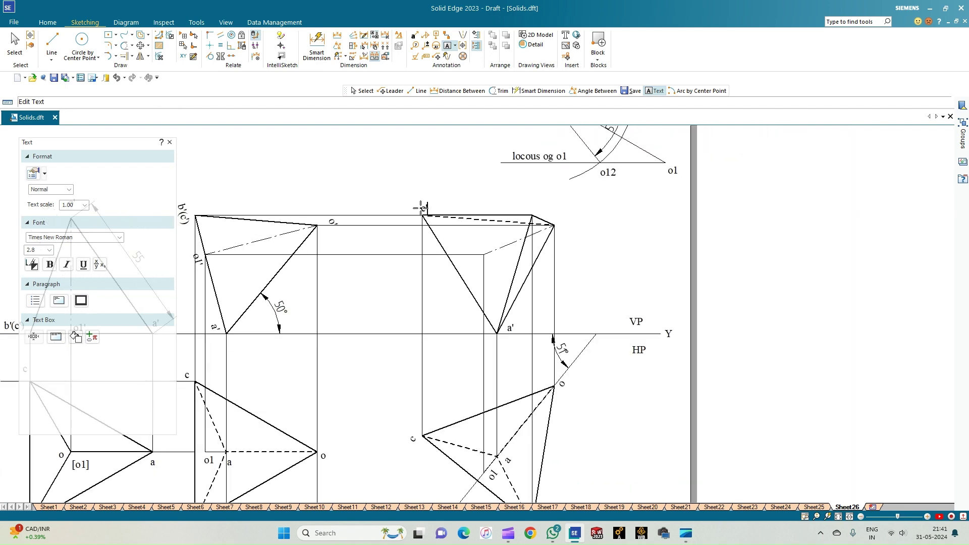
scroll(421, 207, "up", 2)
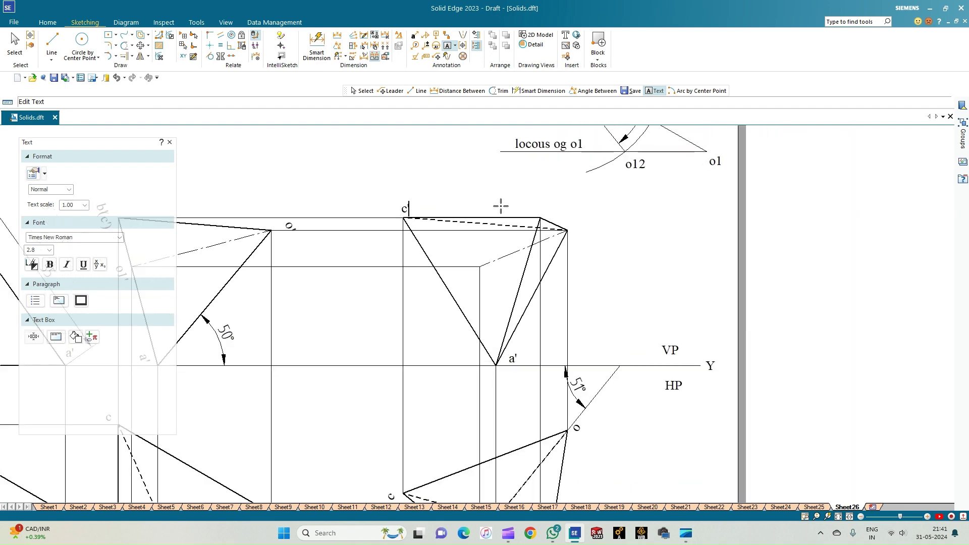
left_click(547, 194)
type("b")
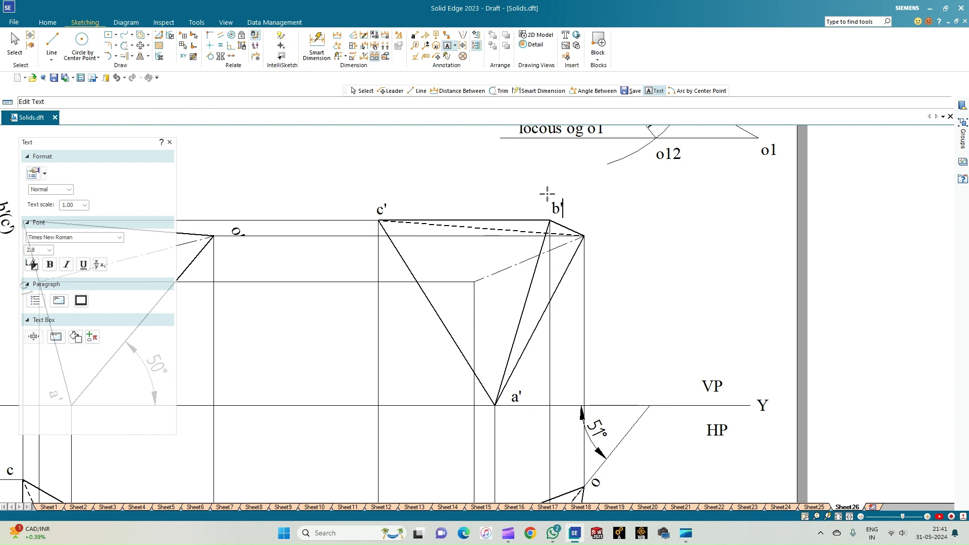
left_click(580, 218)
left_click(584, 231)
type("o")
left_click(590, 222)
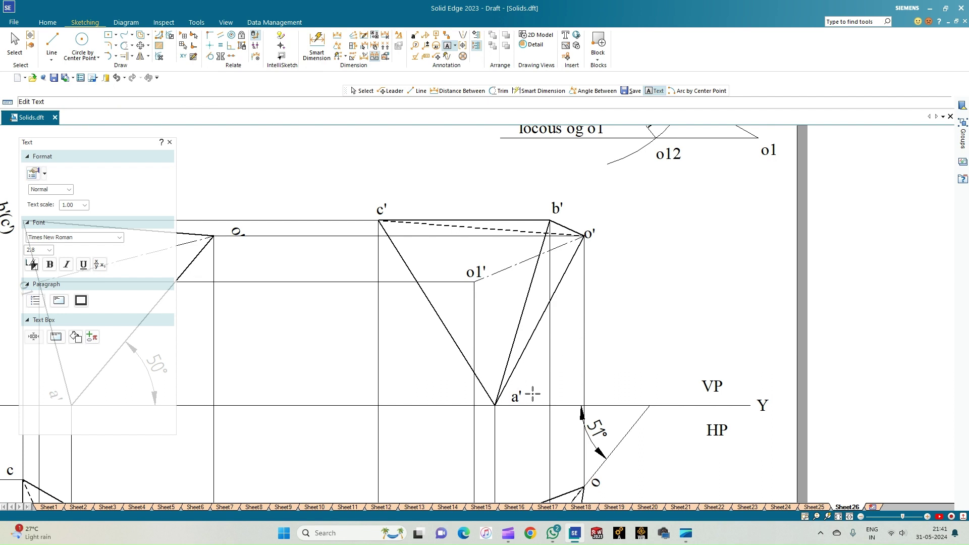
- Start a Leader annotation and set the leader colour to black in its properties
scroll(526, 392, "down", 1)
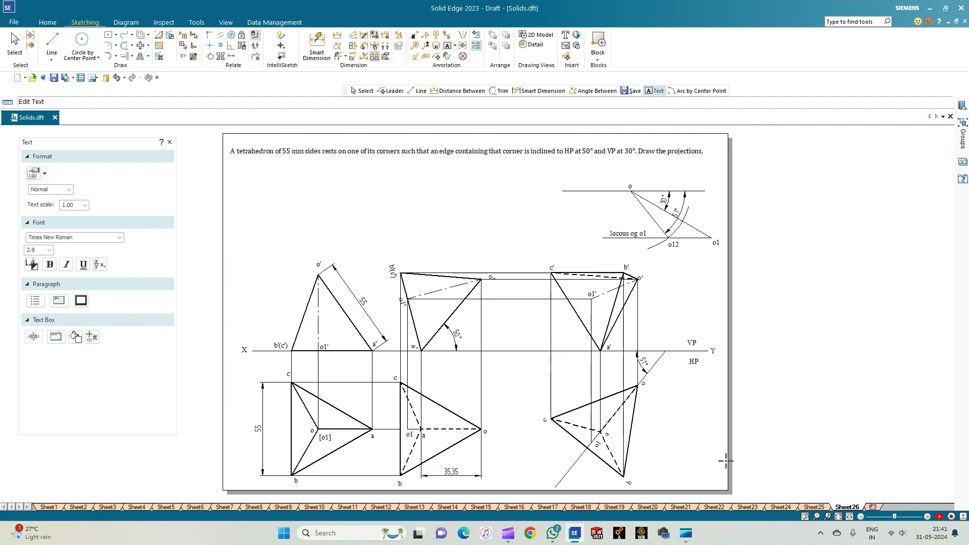
left_click(838, 516)
scroll(409, 339, "up", 1)
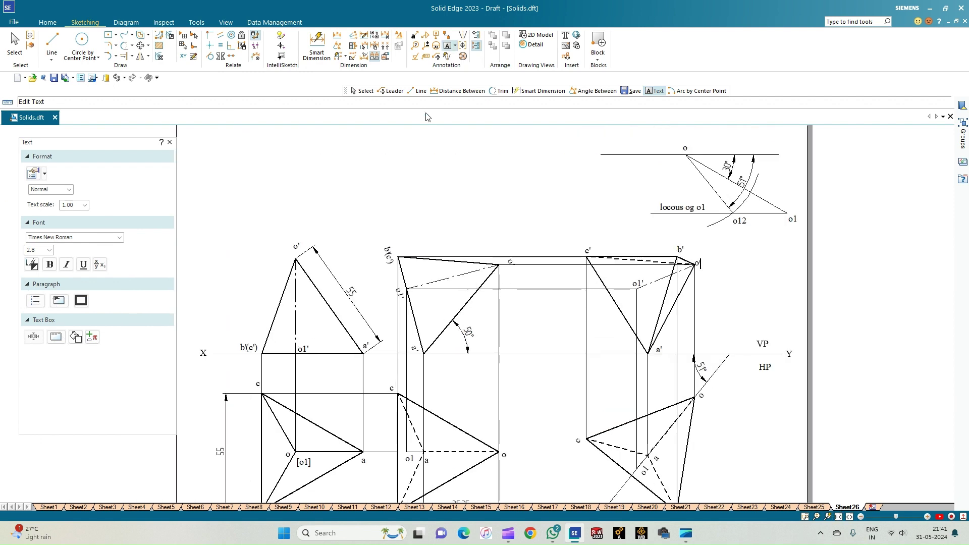
left_click(439, 56)
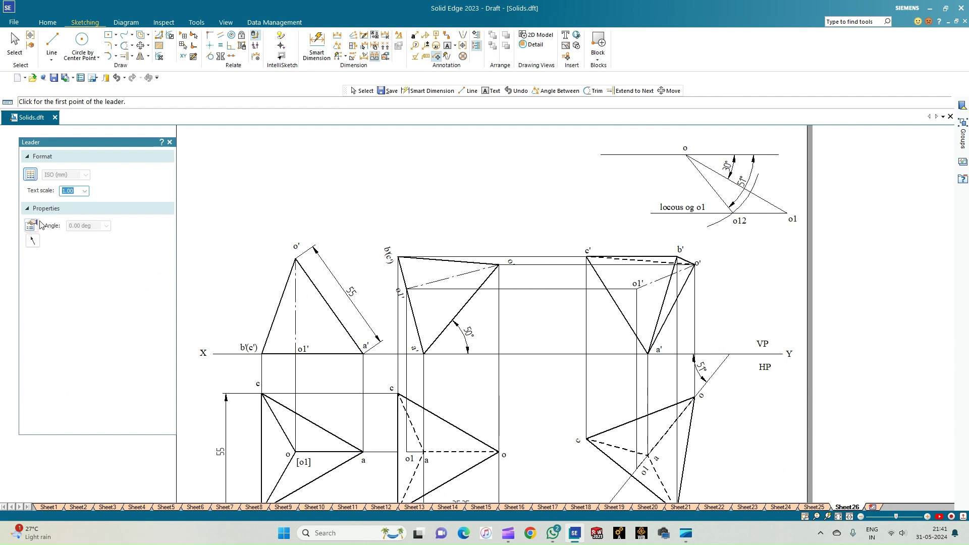
left_click(30, 225)
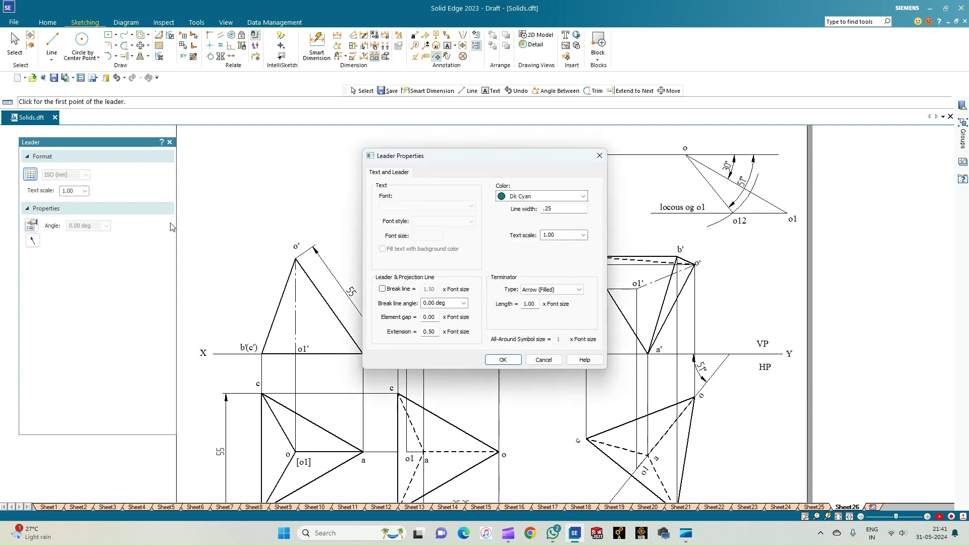
left_click(521, 198)
left_click(520, 212)
left_click(503, 360)
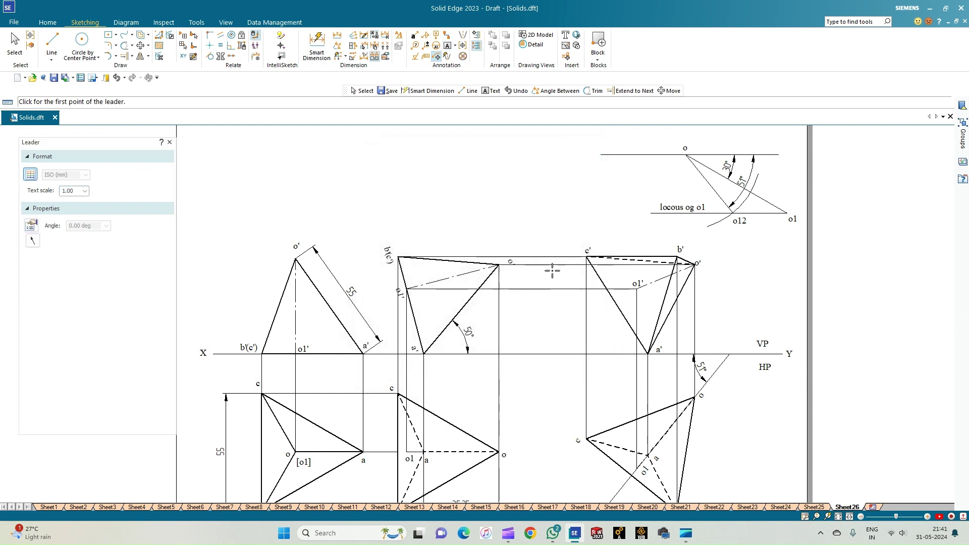
- Place filled leader arrowheads along the horizontal and vertical projectors between the views to show the projection directions
left_click(560, 258)
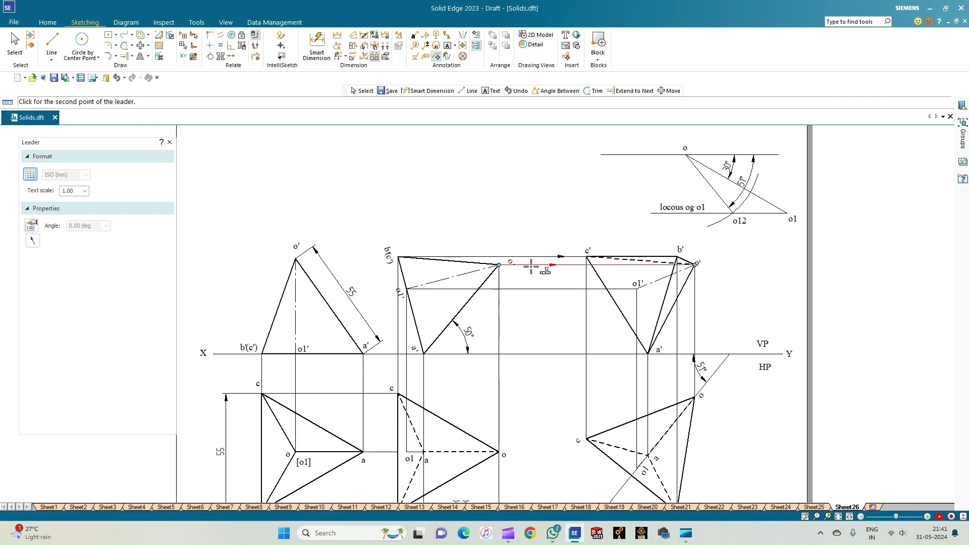
left_click(531, 267)
left_click(548, 289)
left_click(546, 291)
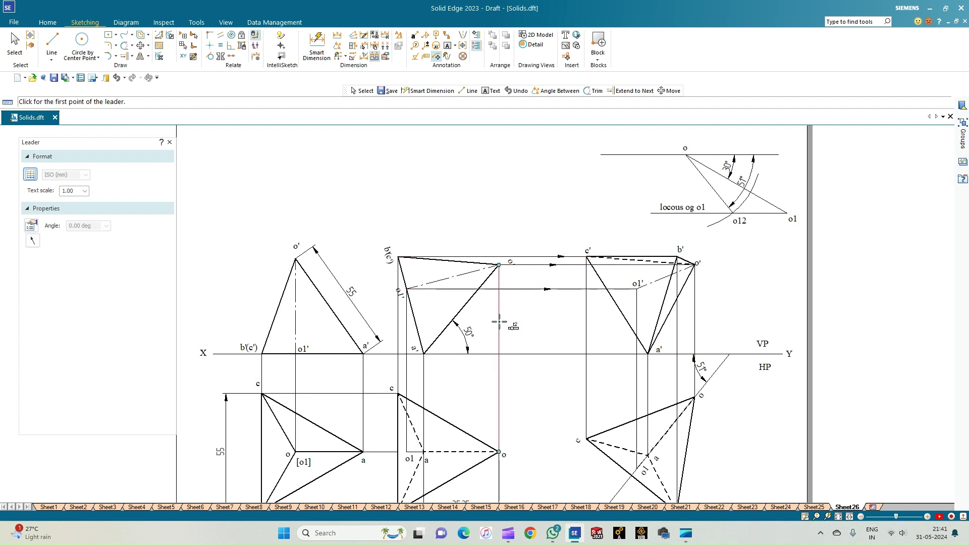
left_click(498, 387)
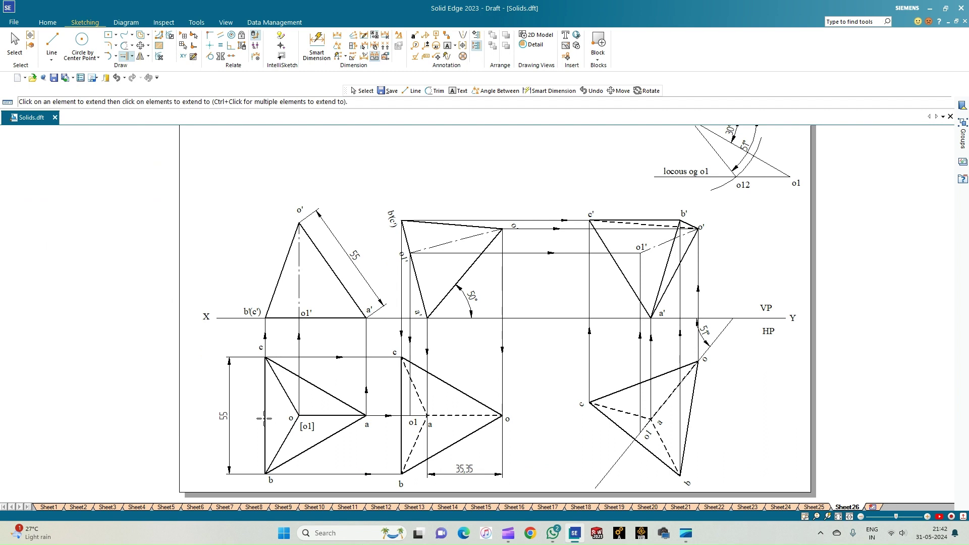
left_click(353, 422)
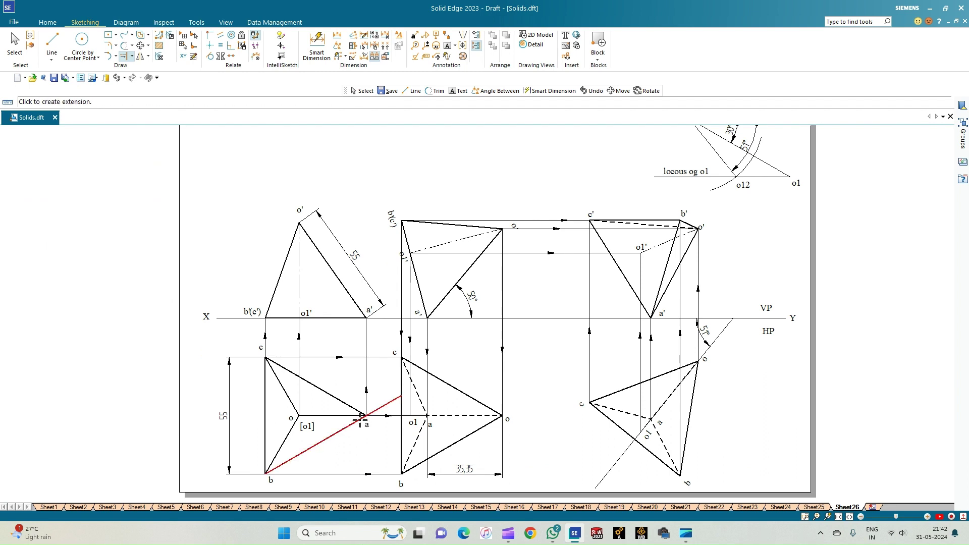
left_click(360, 439)
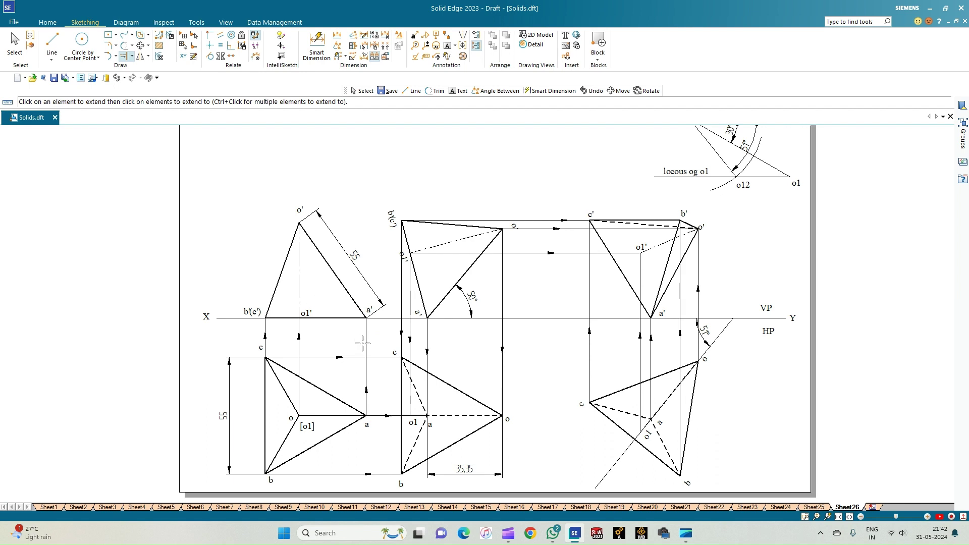
left_click(355, 415)
left_click(355, 414)
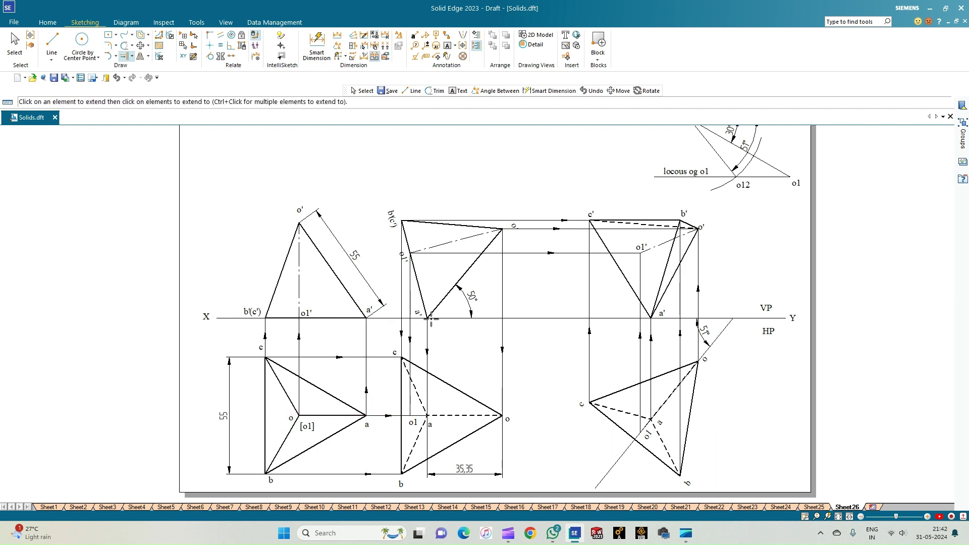